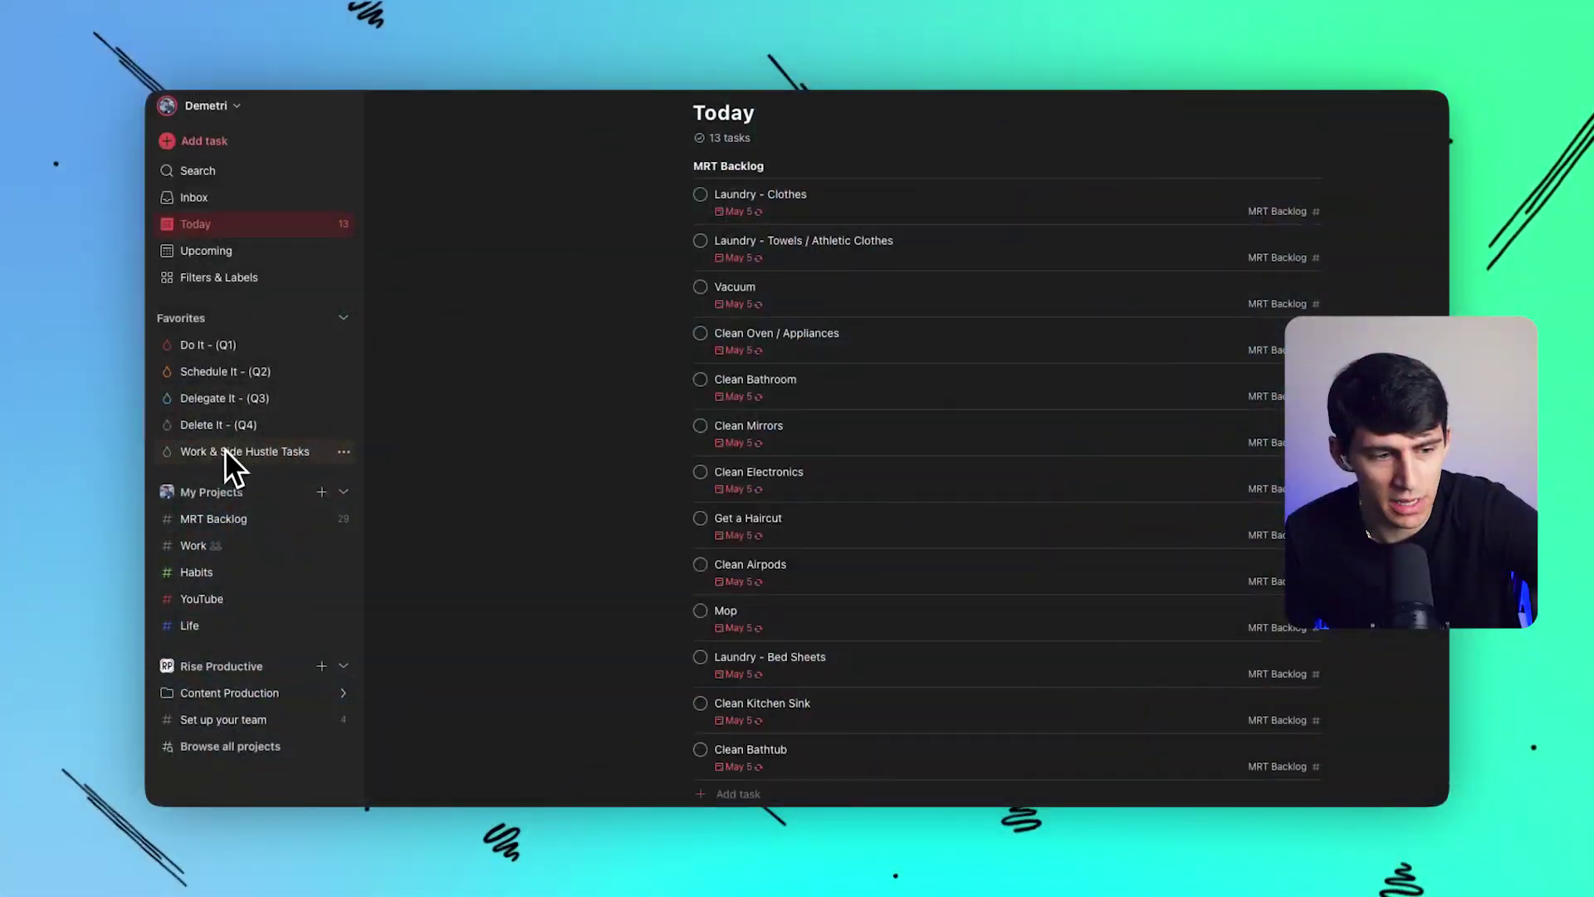
Open MRT Backlog and try its List, Board and Calendar layouts, ending on Calendar.
{"action": "left_click", "coordinate": [203, 519]}
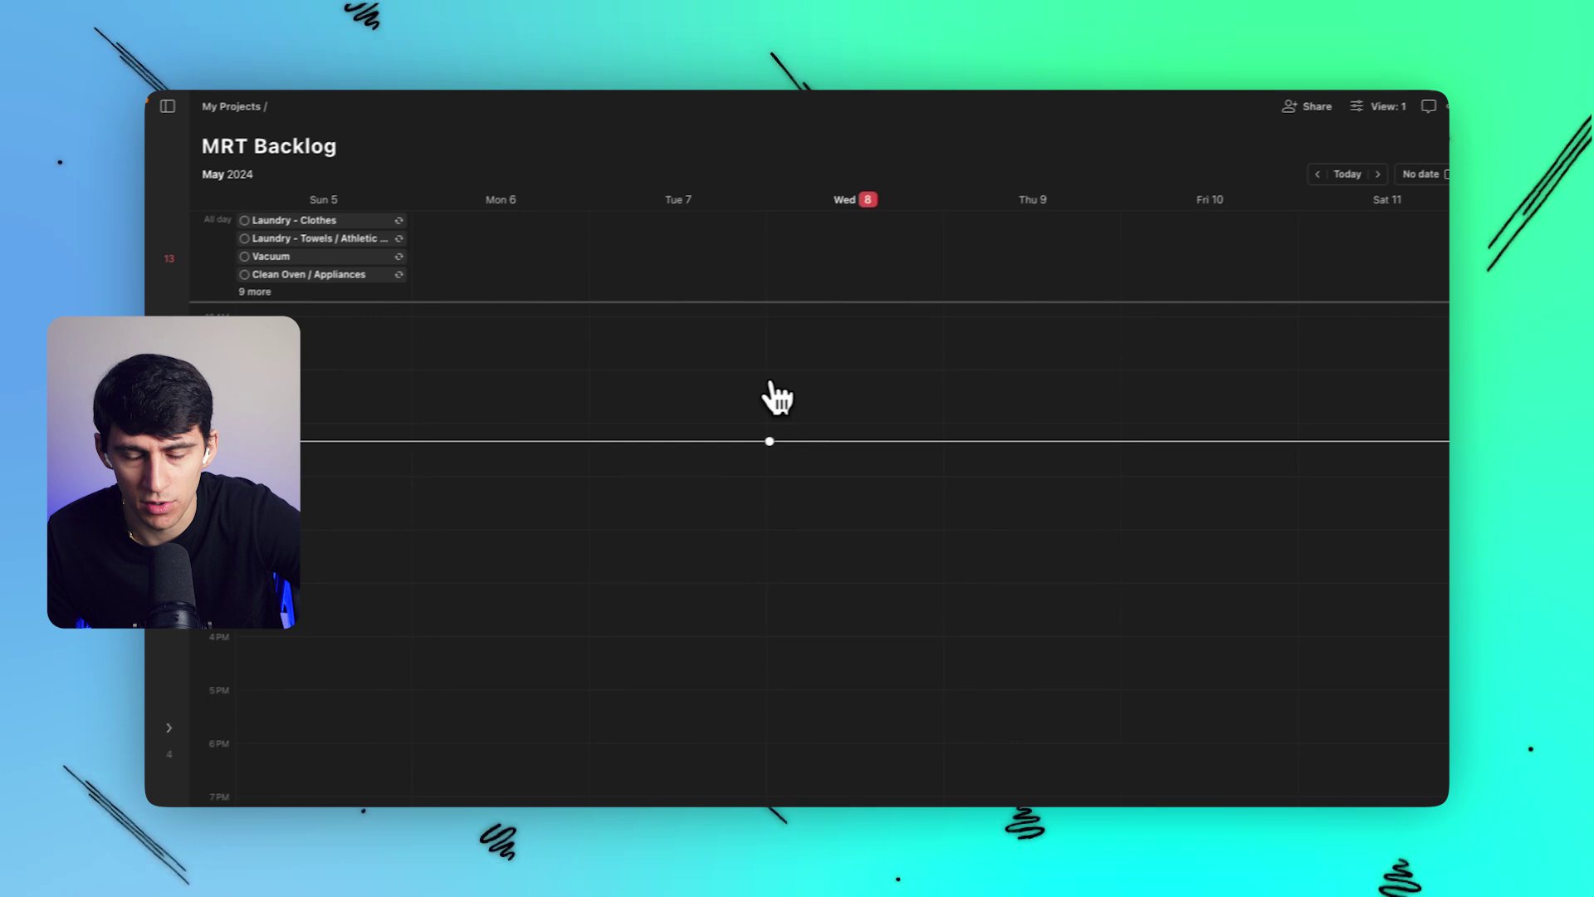
{"action": "left_click", "coordinate": [1356, 116]}
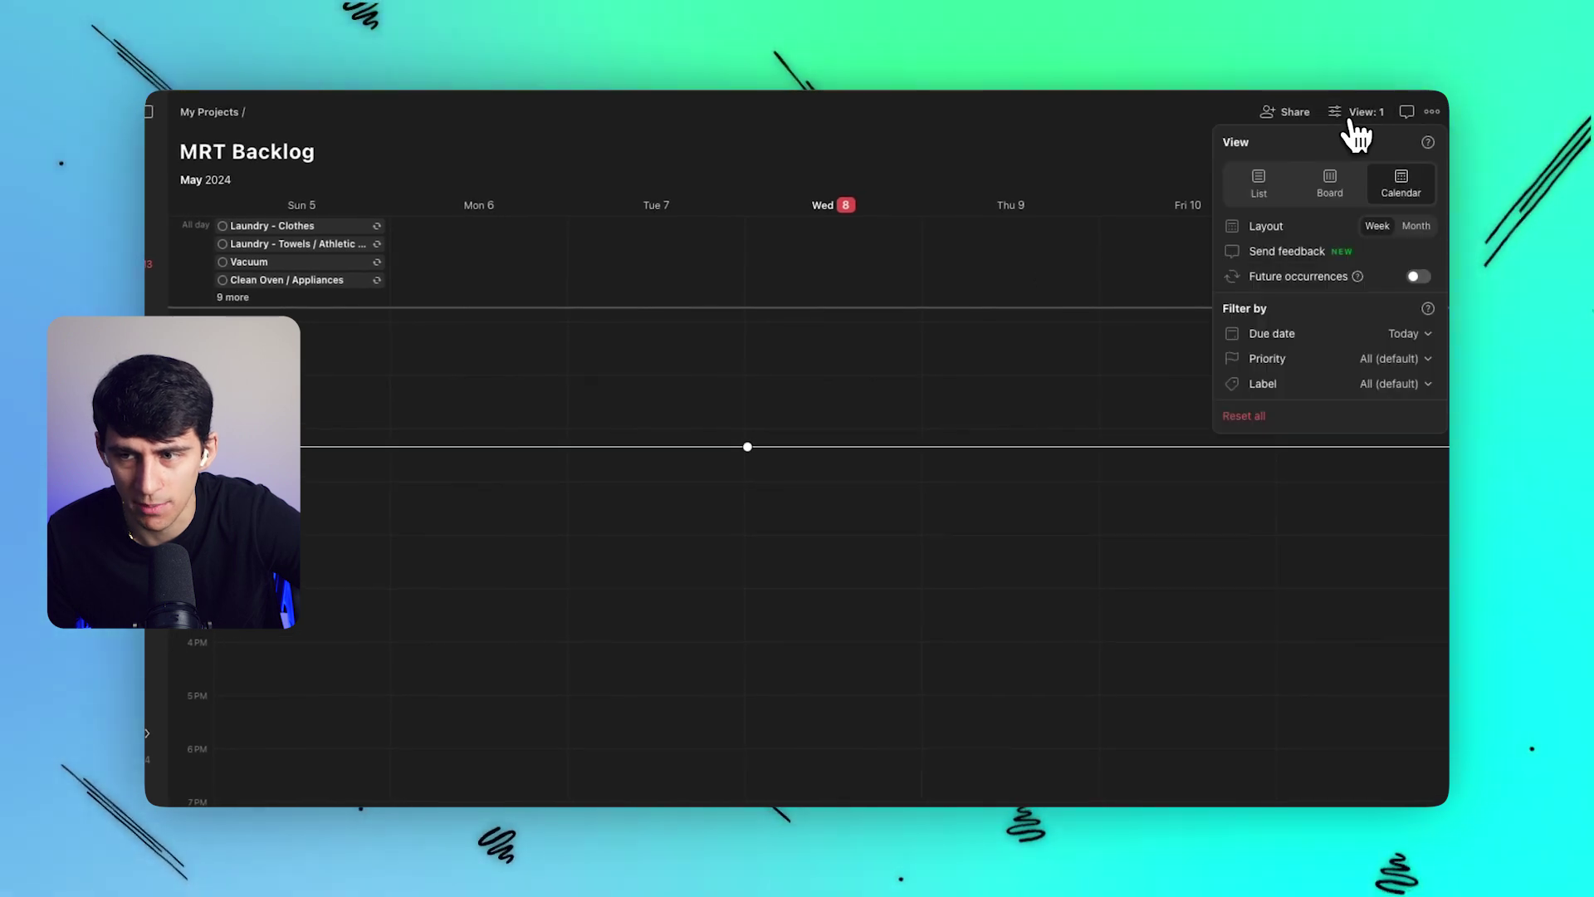
{"action": "left_click", "coordinate": [1267, 183]}
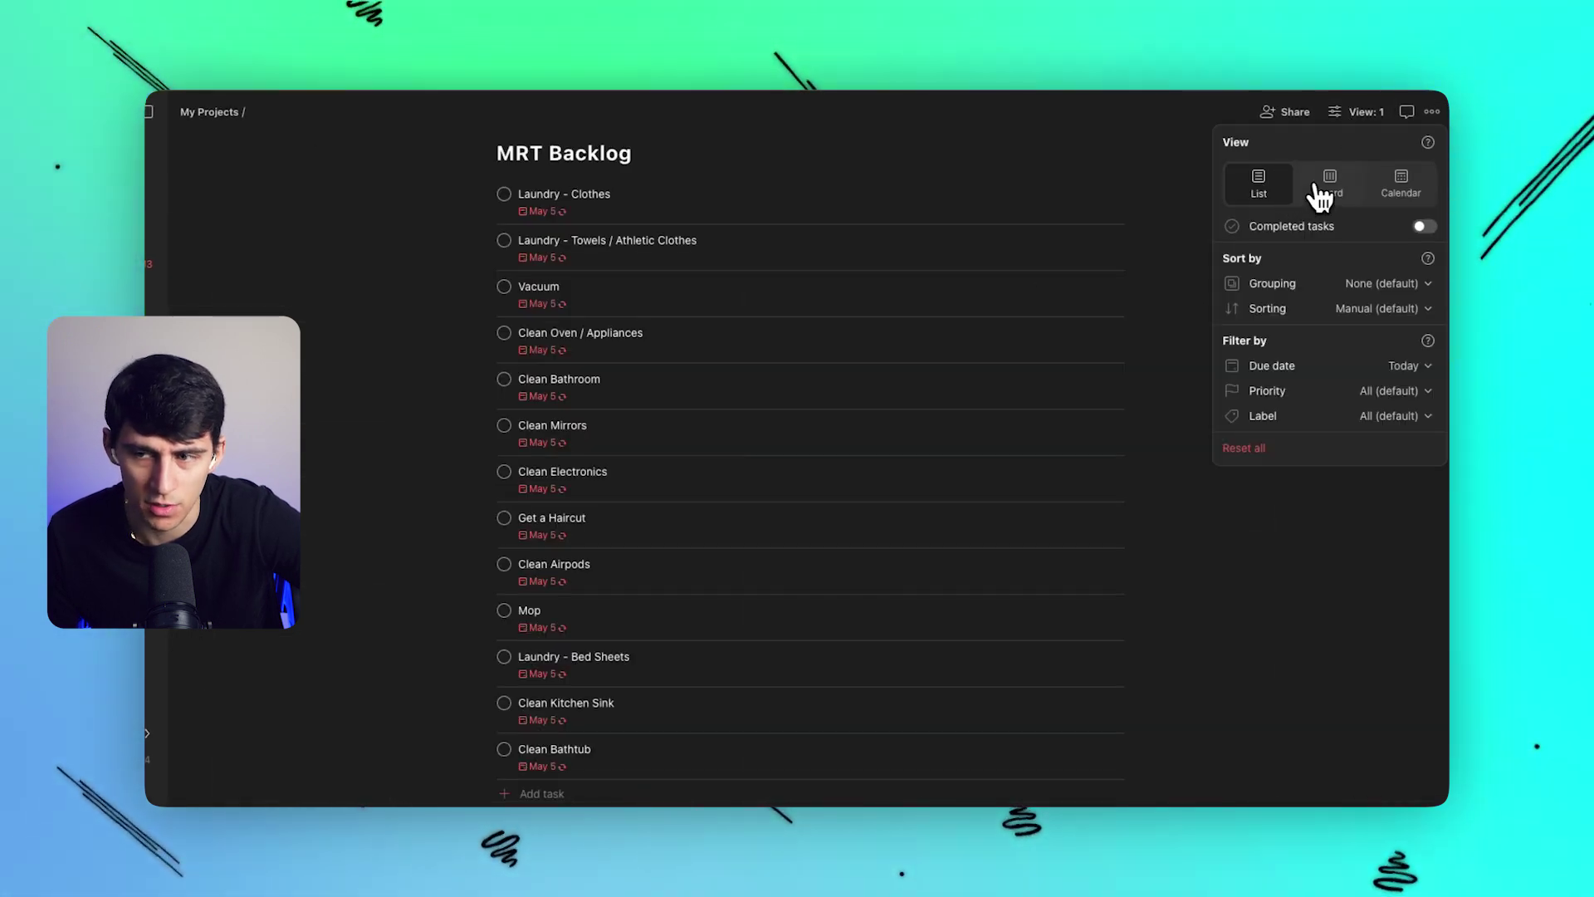
{"action": "left_click", "coordinate": [1322, 184]}
{"action": "left_click", "coordinate": [1402, 186]}
Set the calendar to Week layout with Future occurrences of recurring tasks turned on.
{"action": "left_click", "coordinate": [1353, 115]}
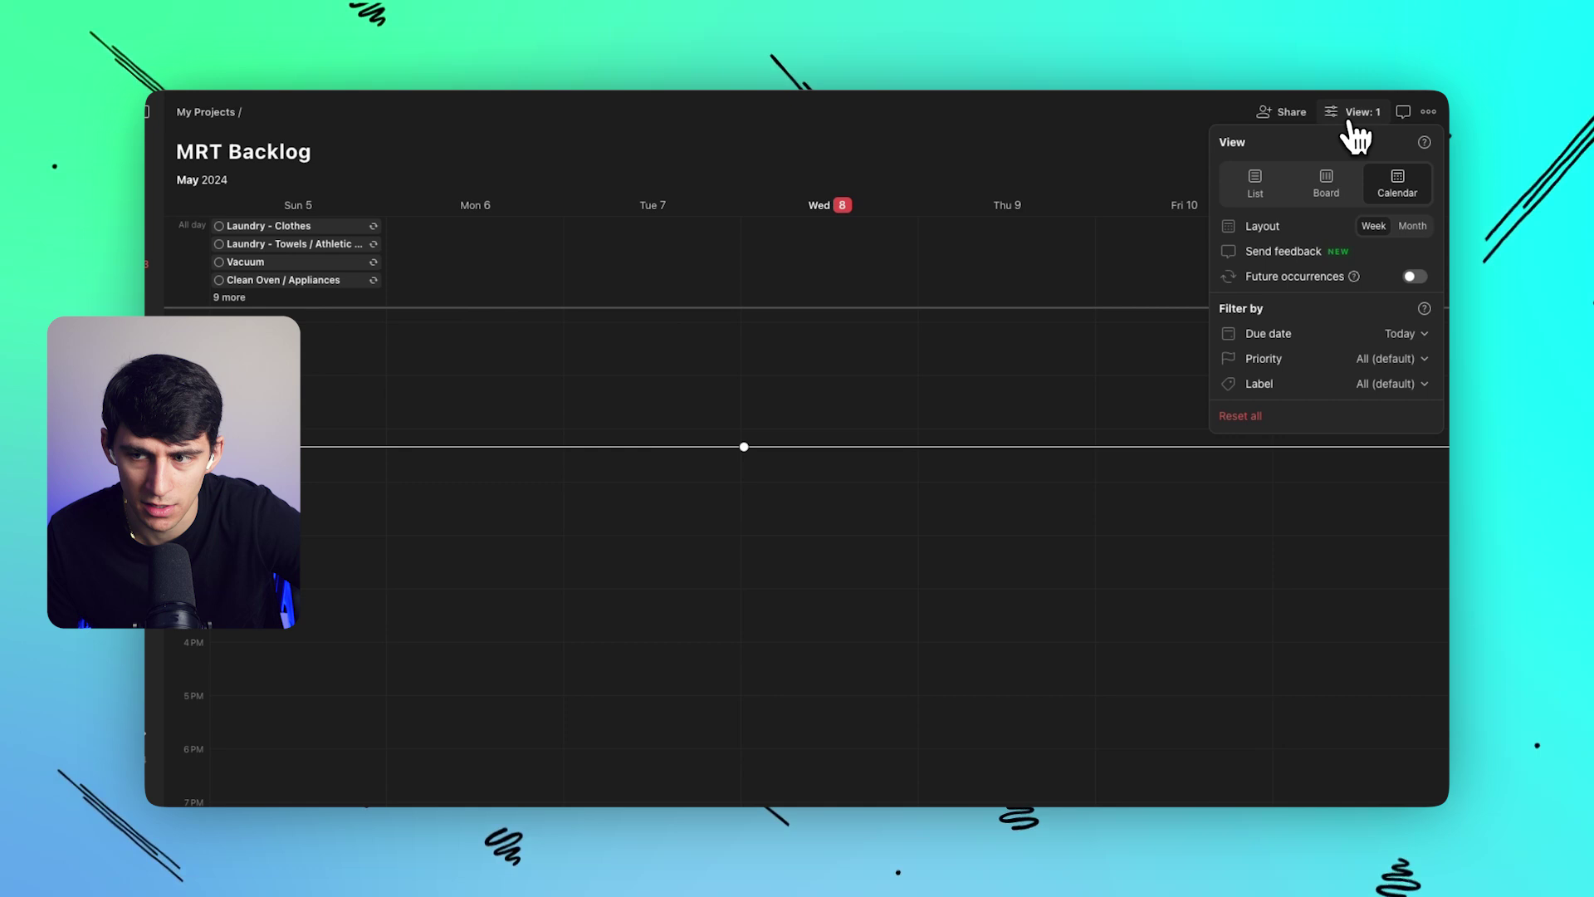
{"action": "left_click", "coordinate": [1418, 209]}
{"action": "left_click", "coordinate": [1386, 209]}
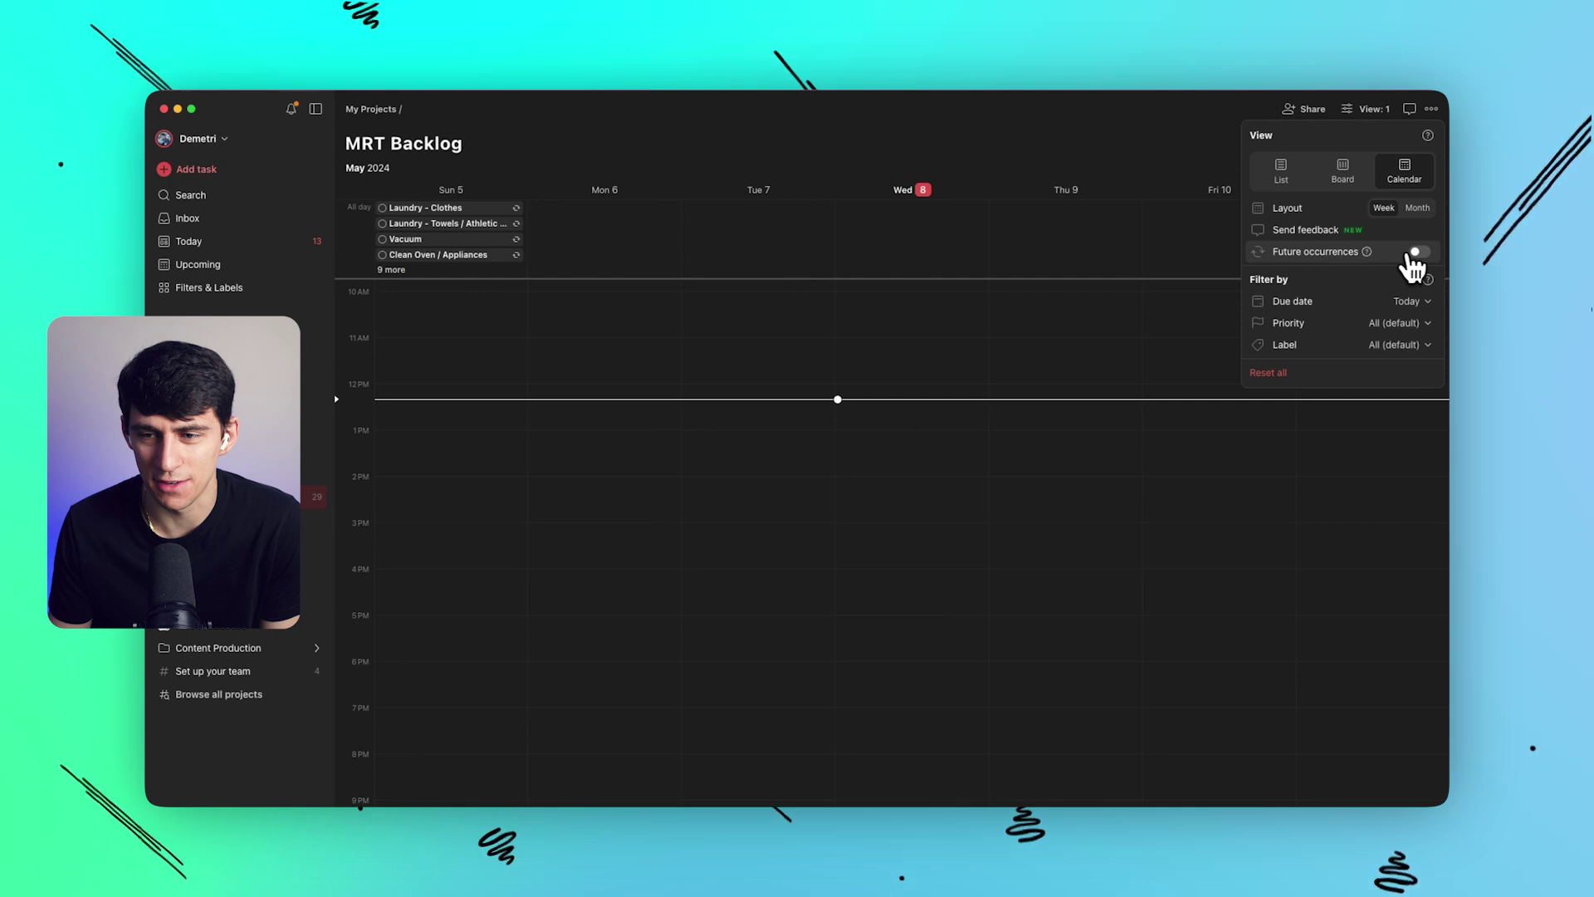
{"action": "left_click", "coordinate": [1414, 253]}
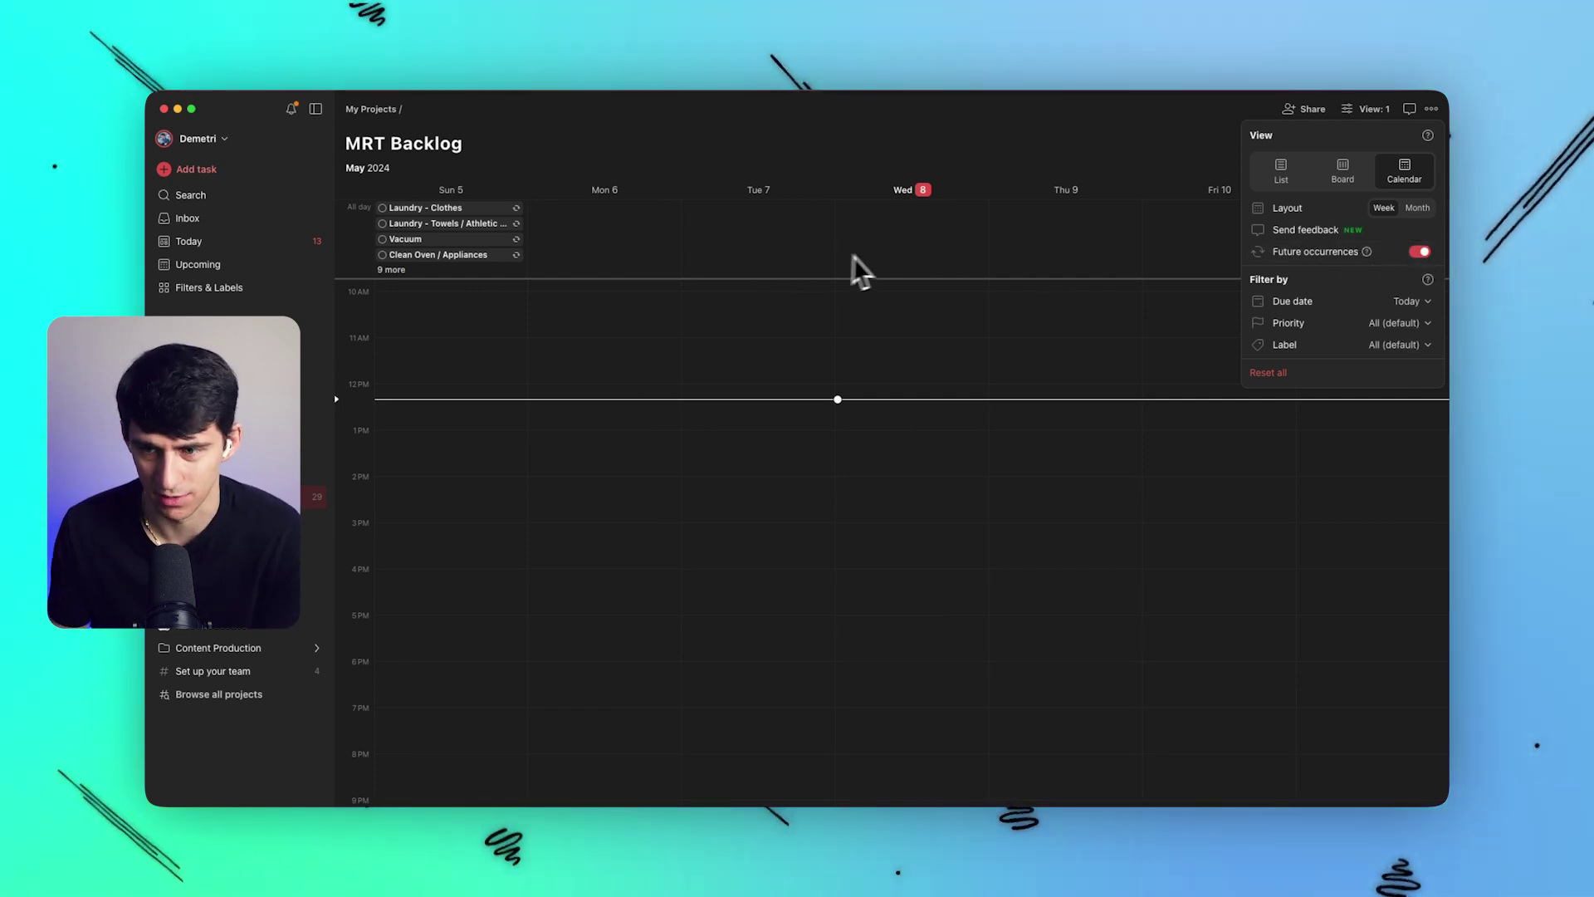
{"action": "key", "text": "Escape"}
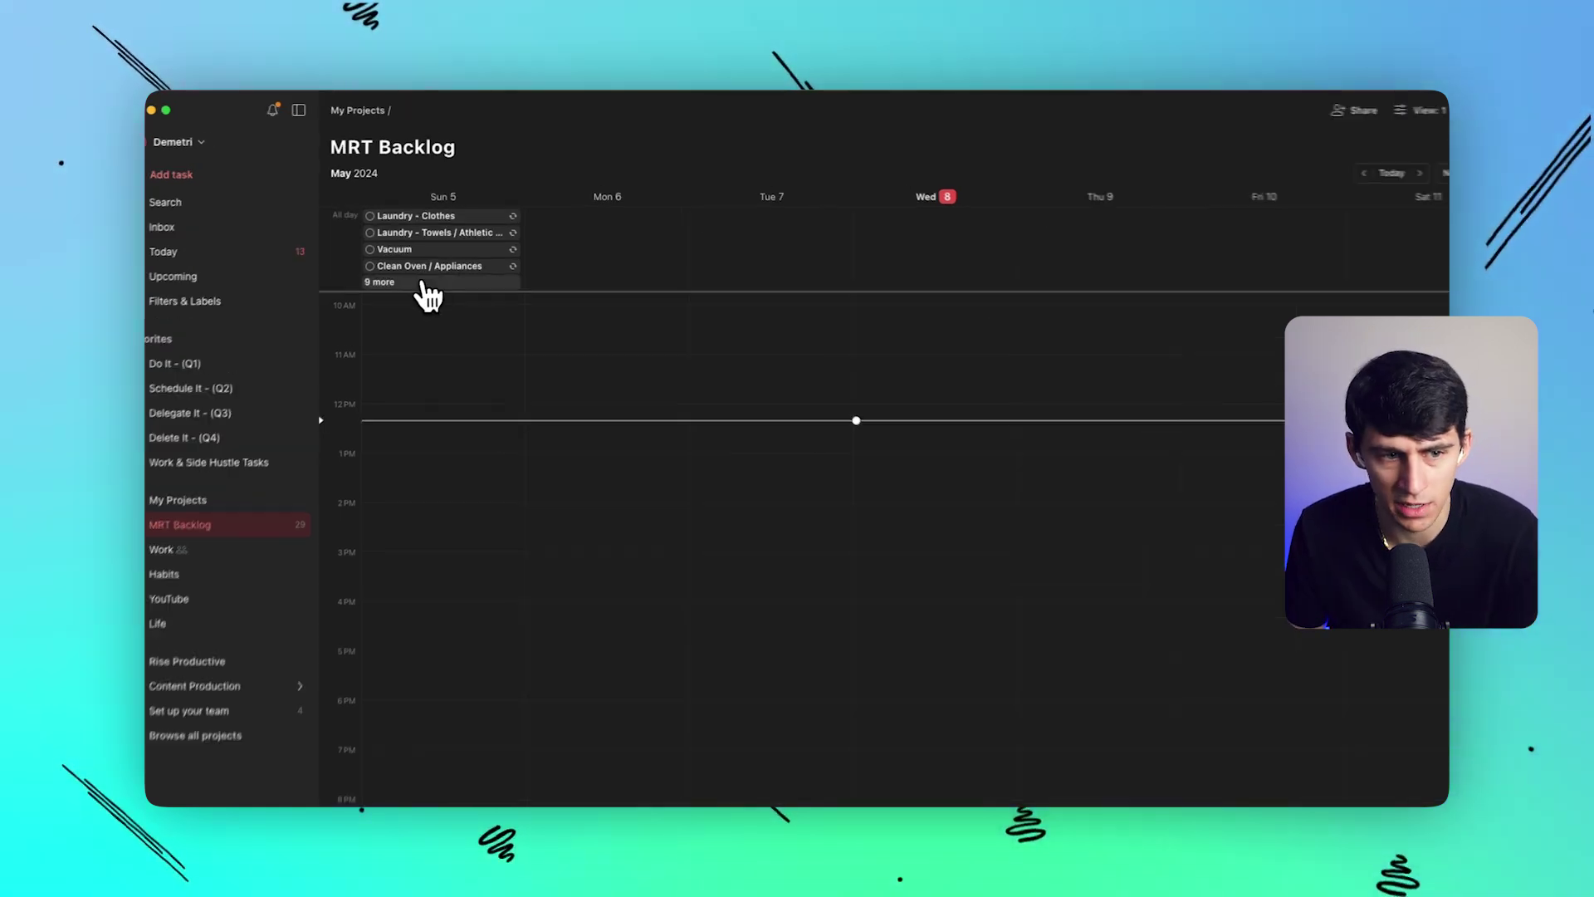
Expand the '9 more' link under Sun 5 to list all 13 May 5 tasks.
{"action": "left_click", "coordinate": [423, 283]}
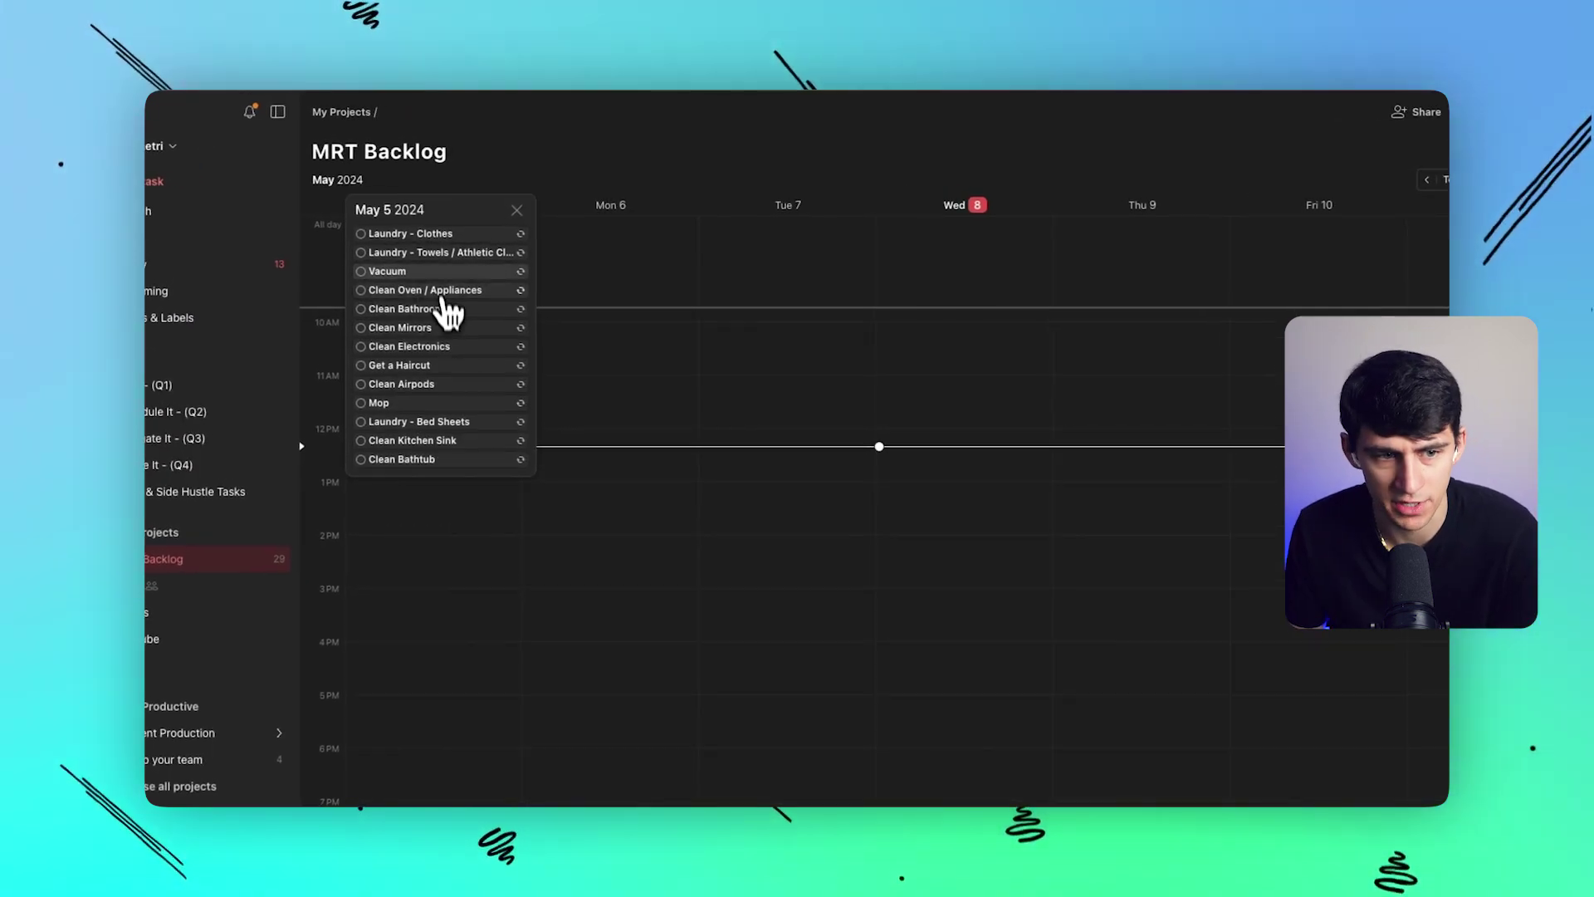
{"action": "key", "text": "Escape"}
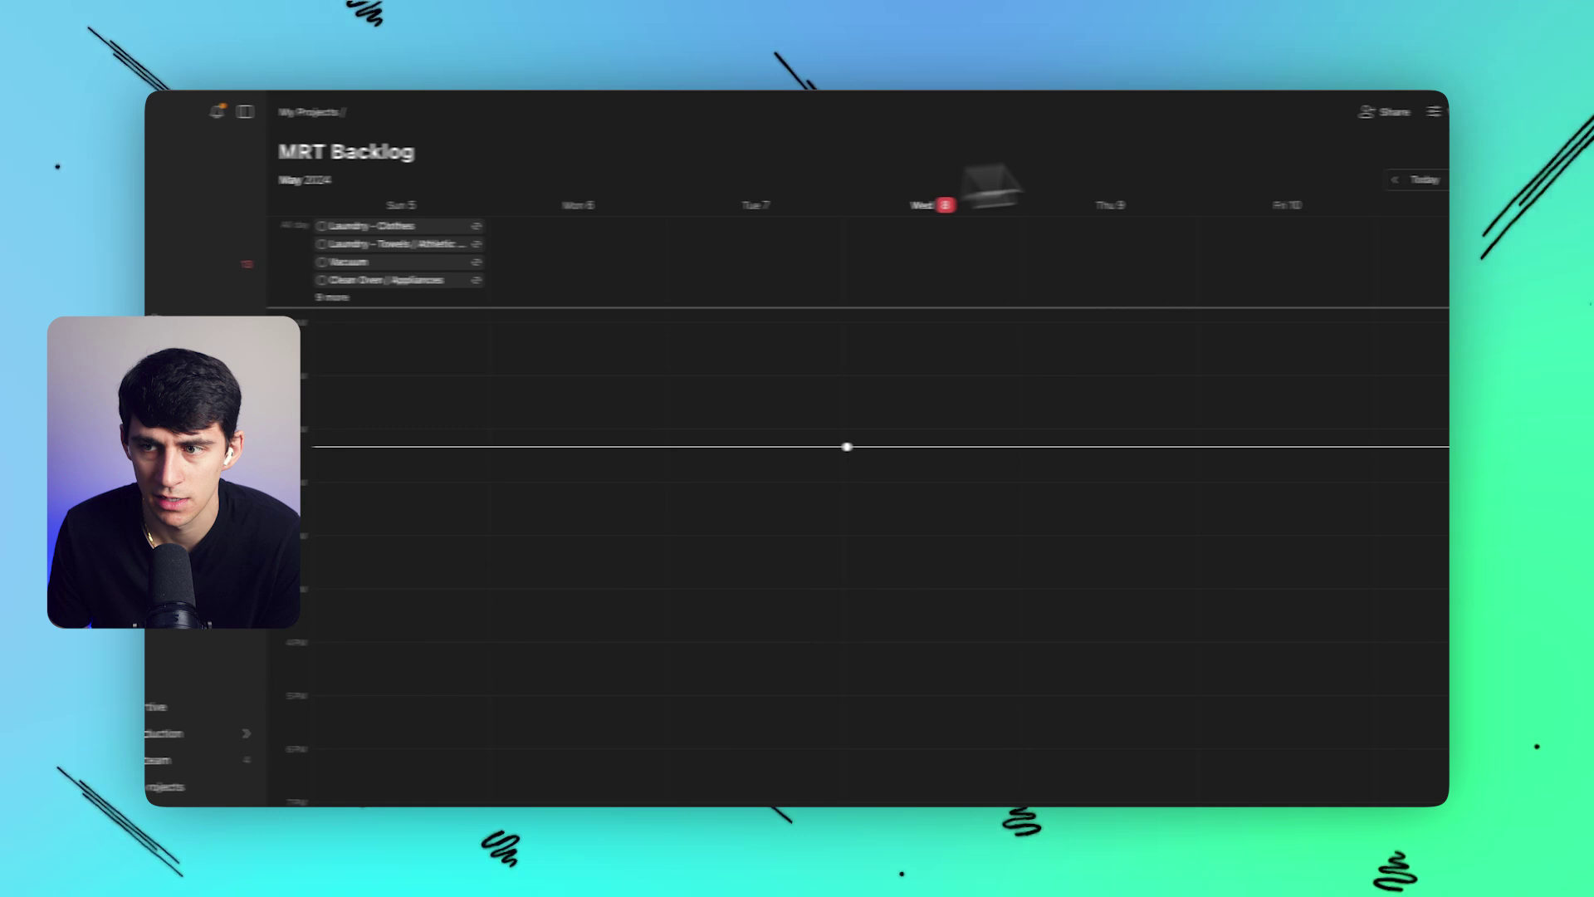
{"action": "left_click", "coordinate": [1366, 116]}
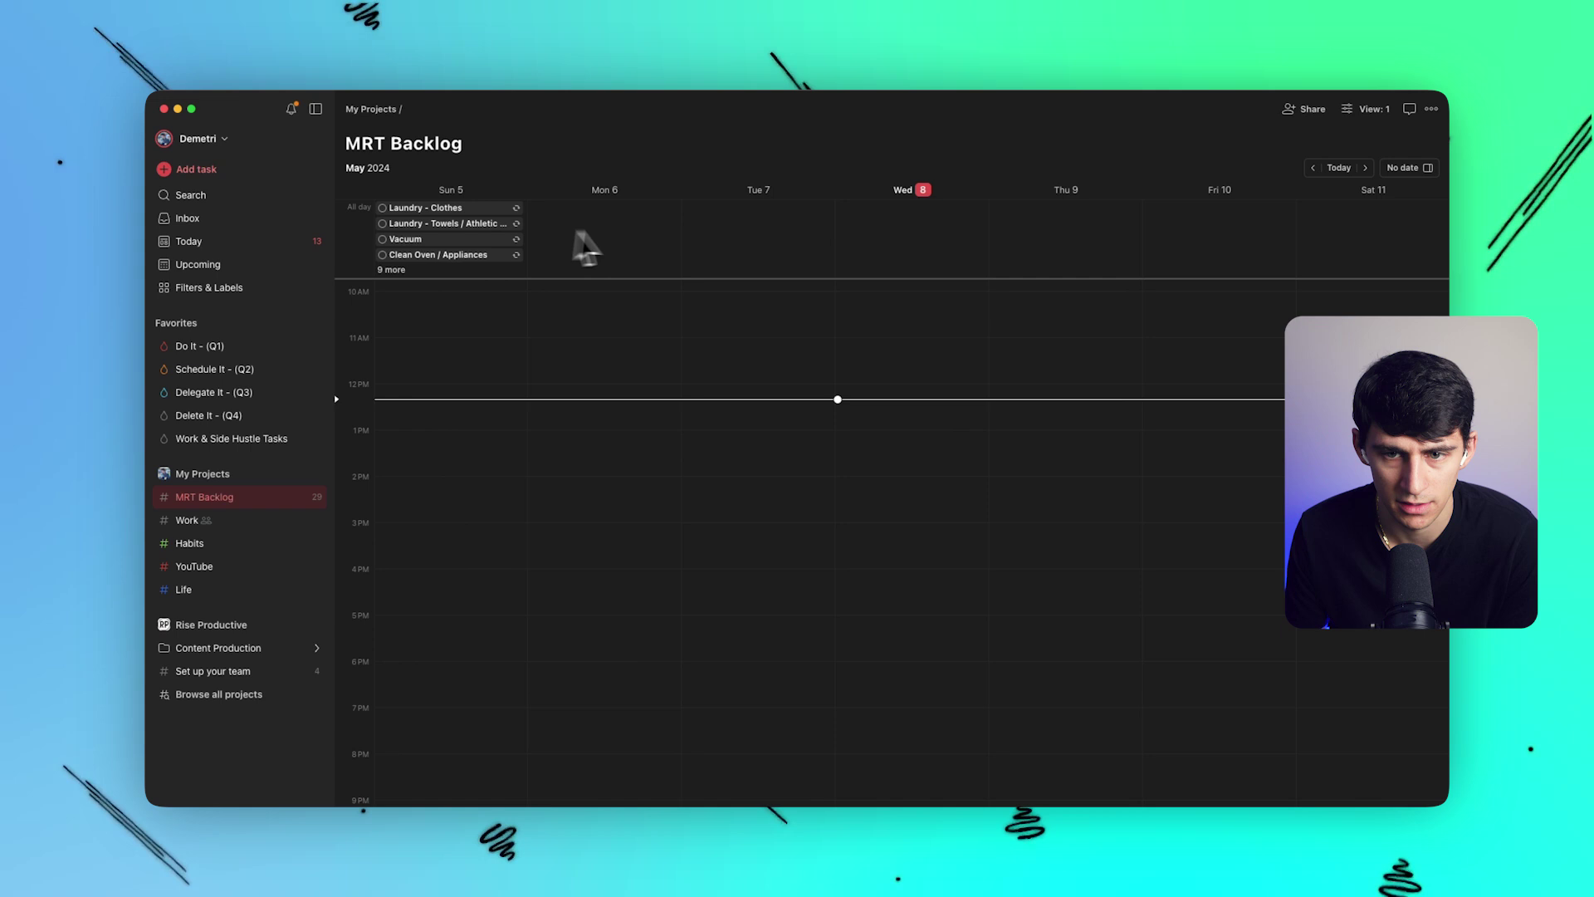
{"action": "left_click", "coordinate": [457, 272]}
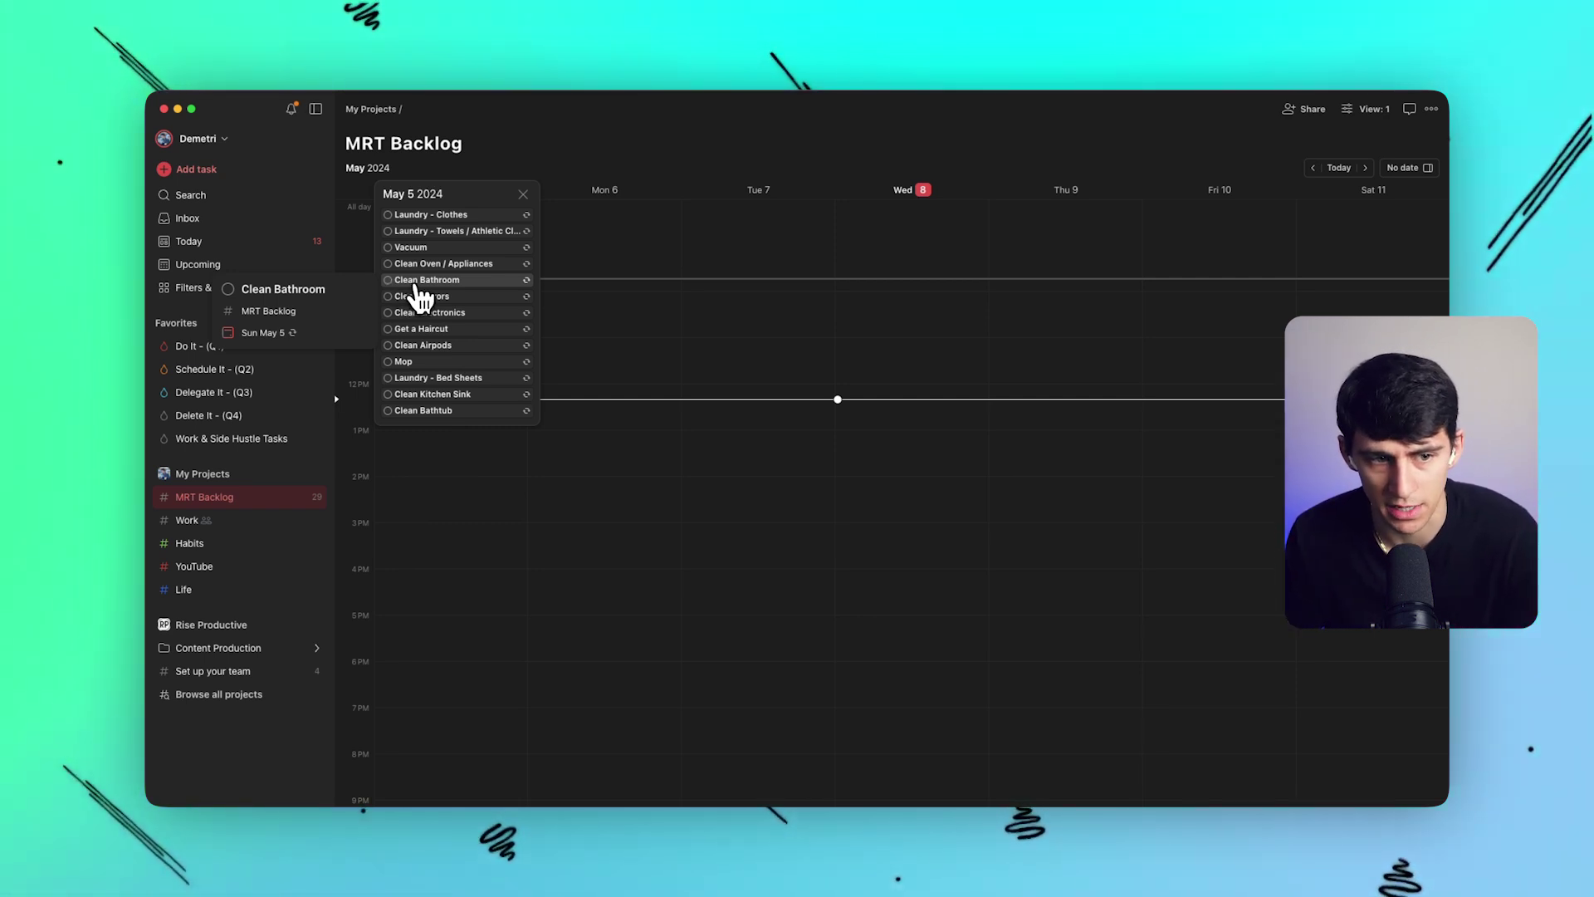
Drag Clean Bathroom from the May 5 list into the 1 PM Sunday slot.
{"action": "left_click_drag", "start_coordinate": [422, 298], "coordinate": [431, 474]}
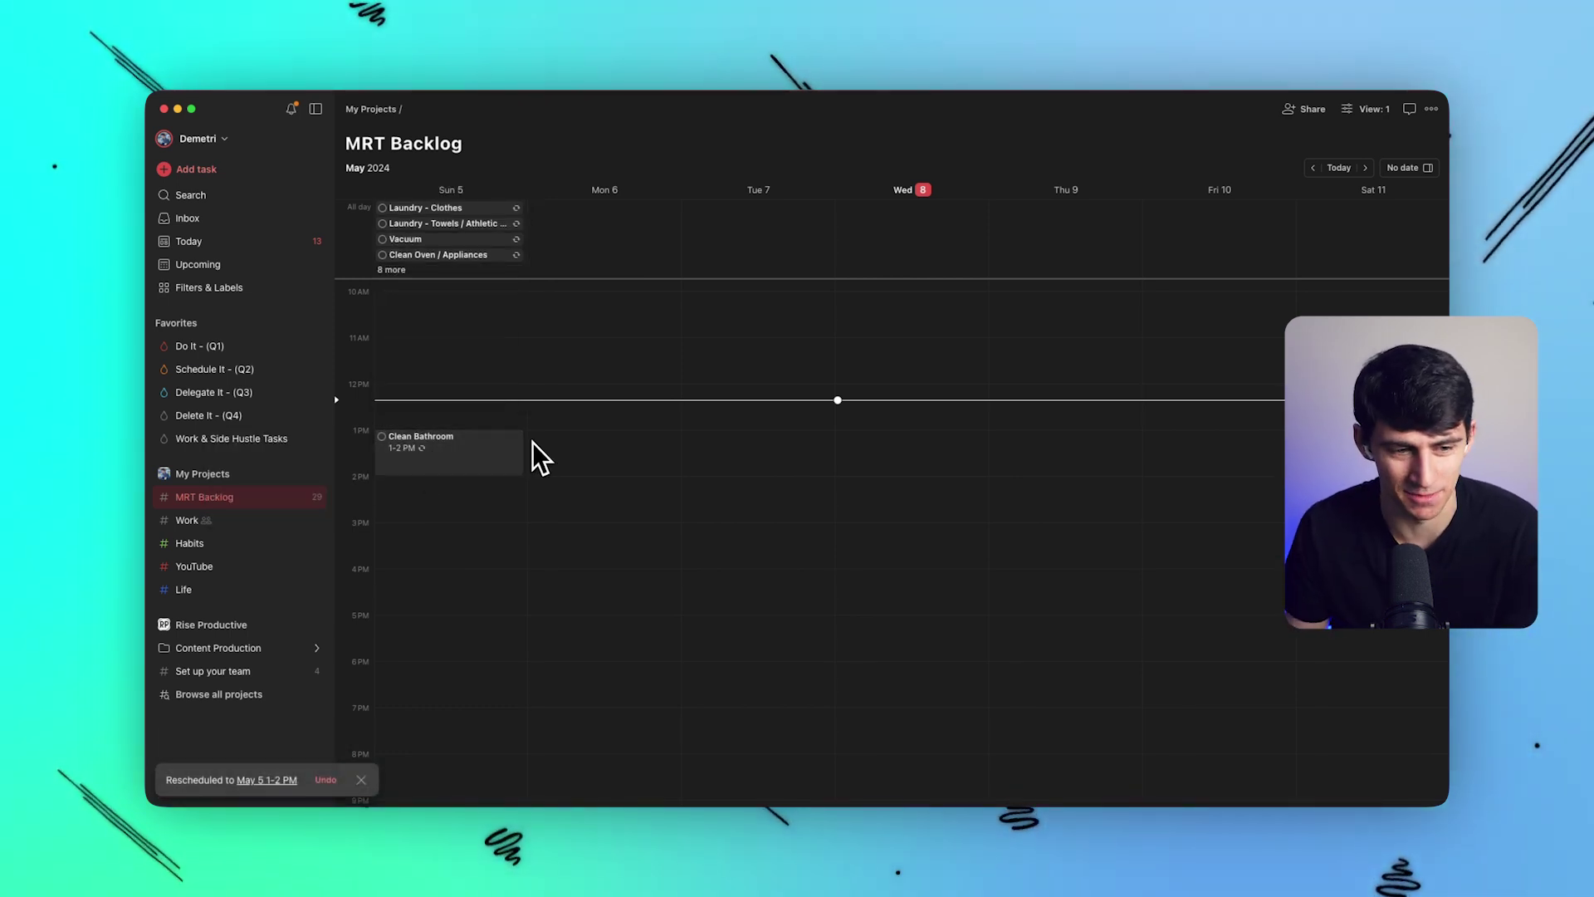
{"action": "mouse_move", "coordinate": [491, 452]}
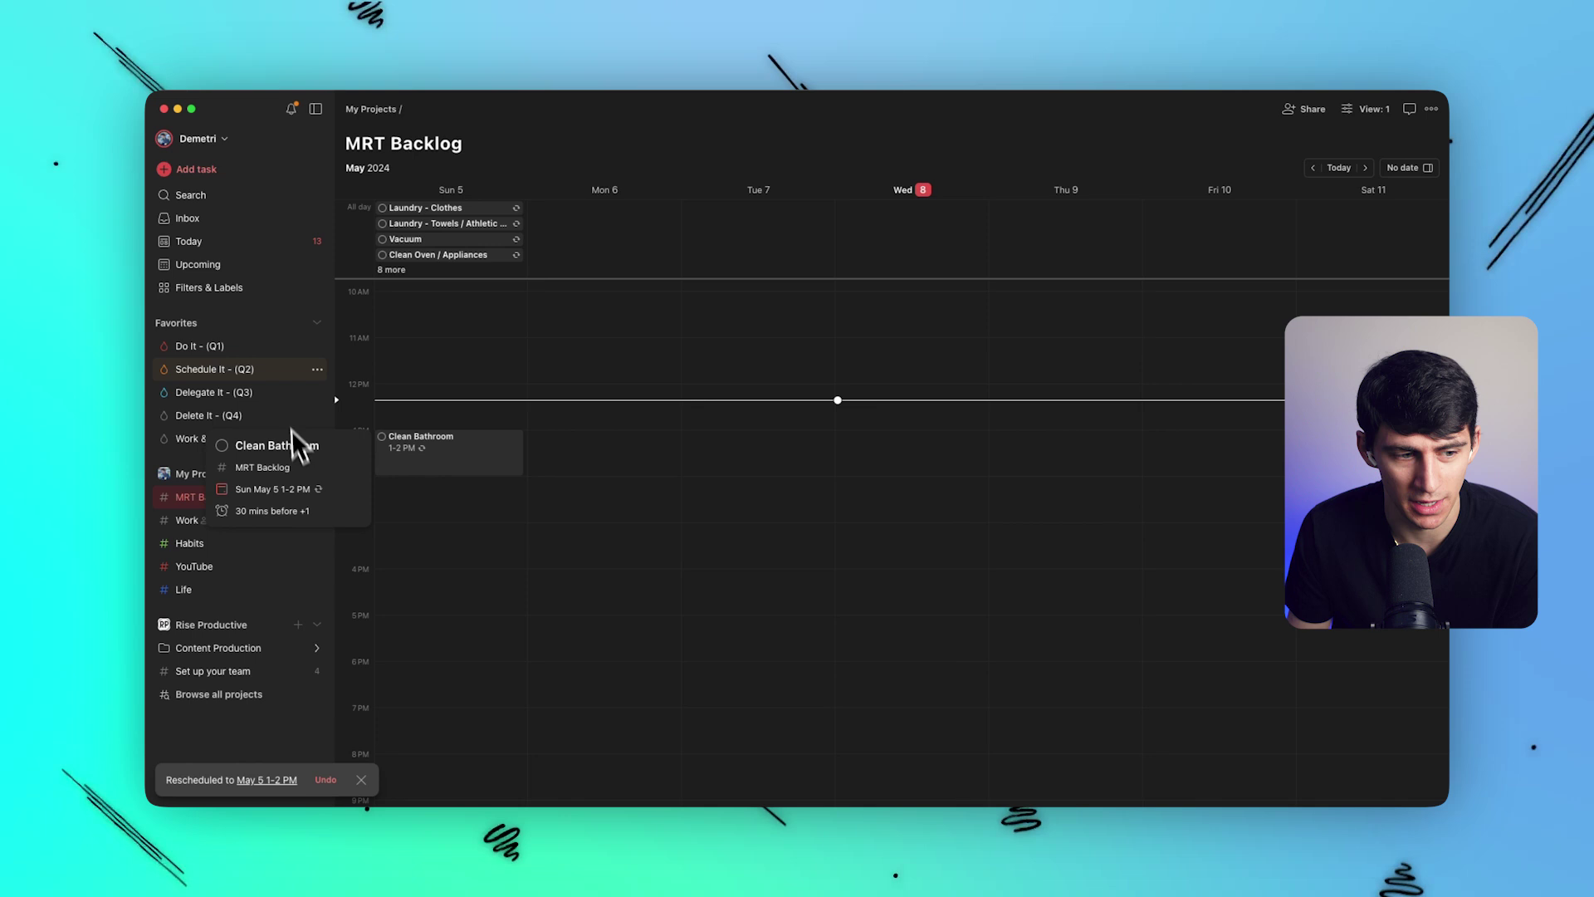
{"action": "right_click", "coordinate": [382, 455]}
{"action": "left_click", "coordinate": [597, 545]}
Delete the time from Clean Bathroom's due date so it repeats all-day every Sunday.
{"action": "left_click", "coordinate": [469, 490]}
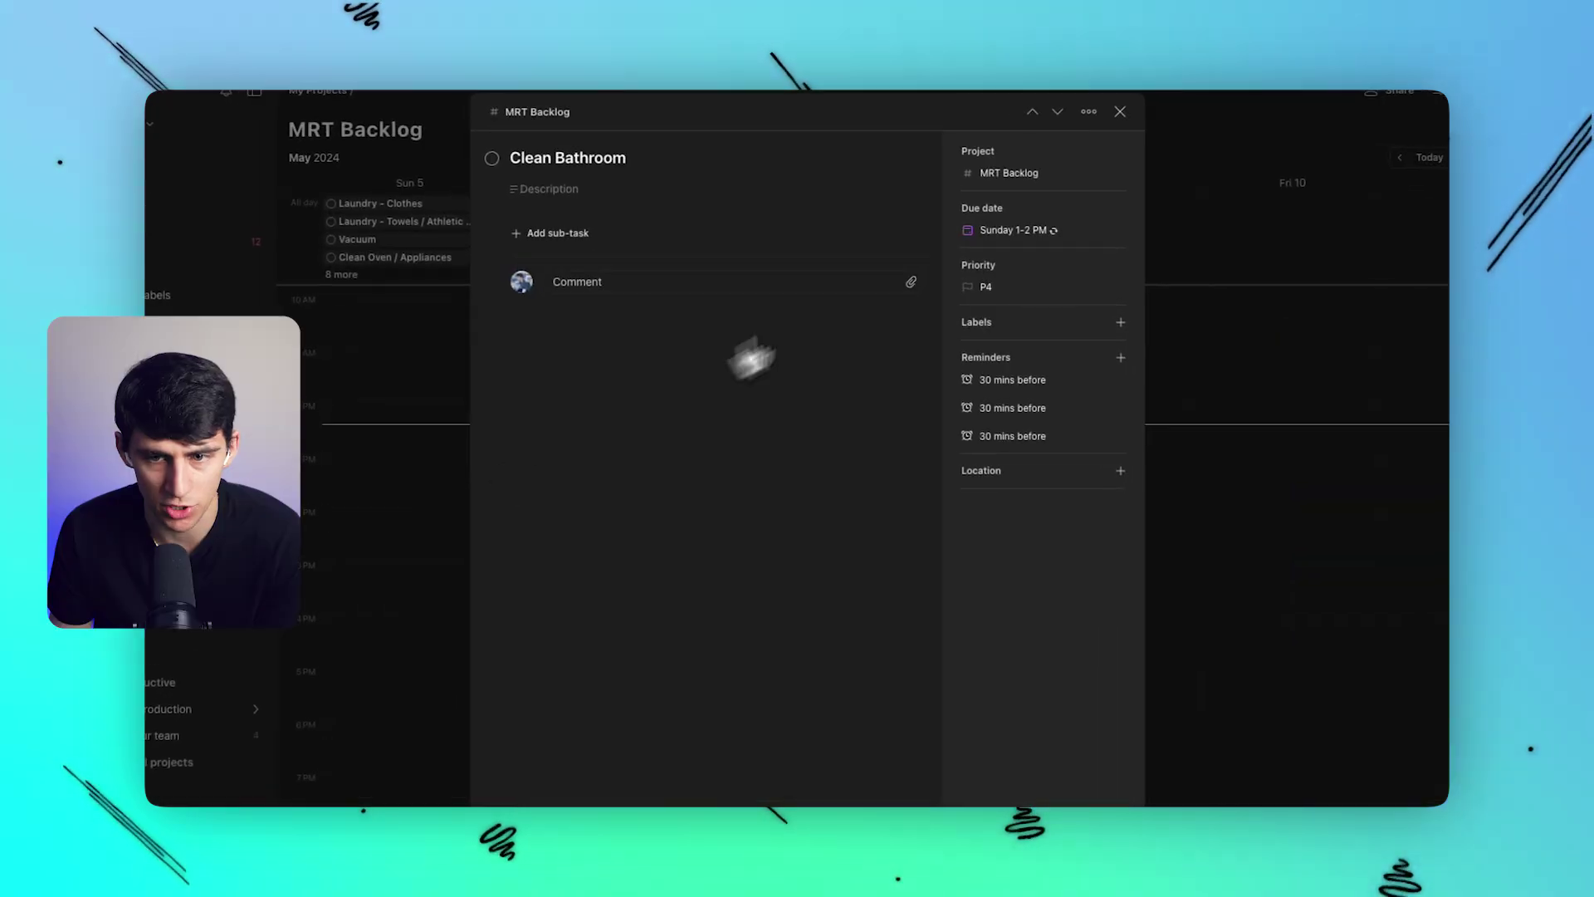
{"action": "left_click", "coordinate": [992, 233]}
{"action": "left_click", "coordinate": [1023, 261]}
{"action": "left_click_drag", "start_coordinate": [1035, 258], "coordinate": [1058, 258]}
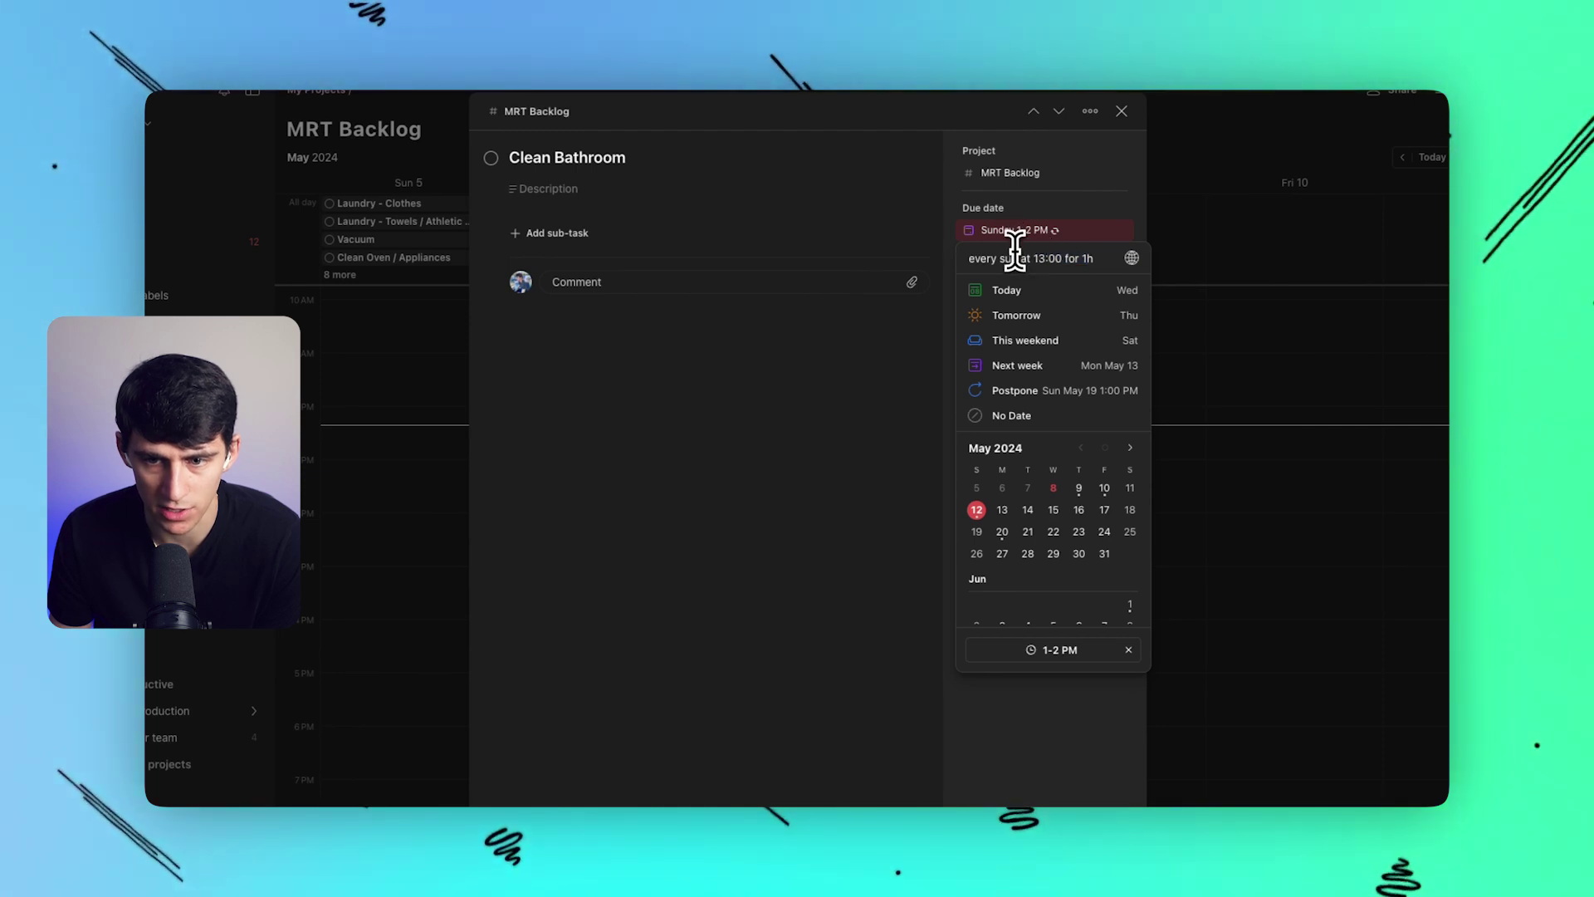
{"action": "left_click_drag", "start_coordinate": [1053, 256], "coordinate": [1088, 258]}
{"action": "key", "text": "BackSpace"}
{"action": "key", "text": "Return"}
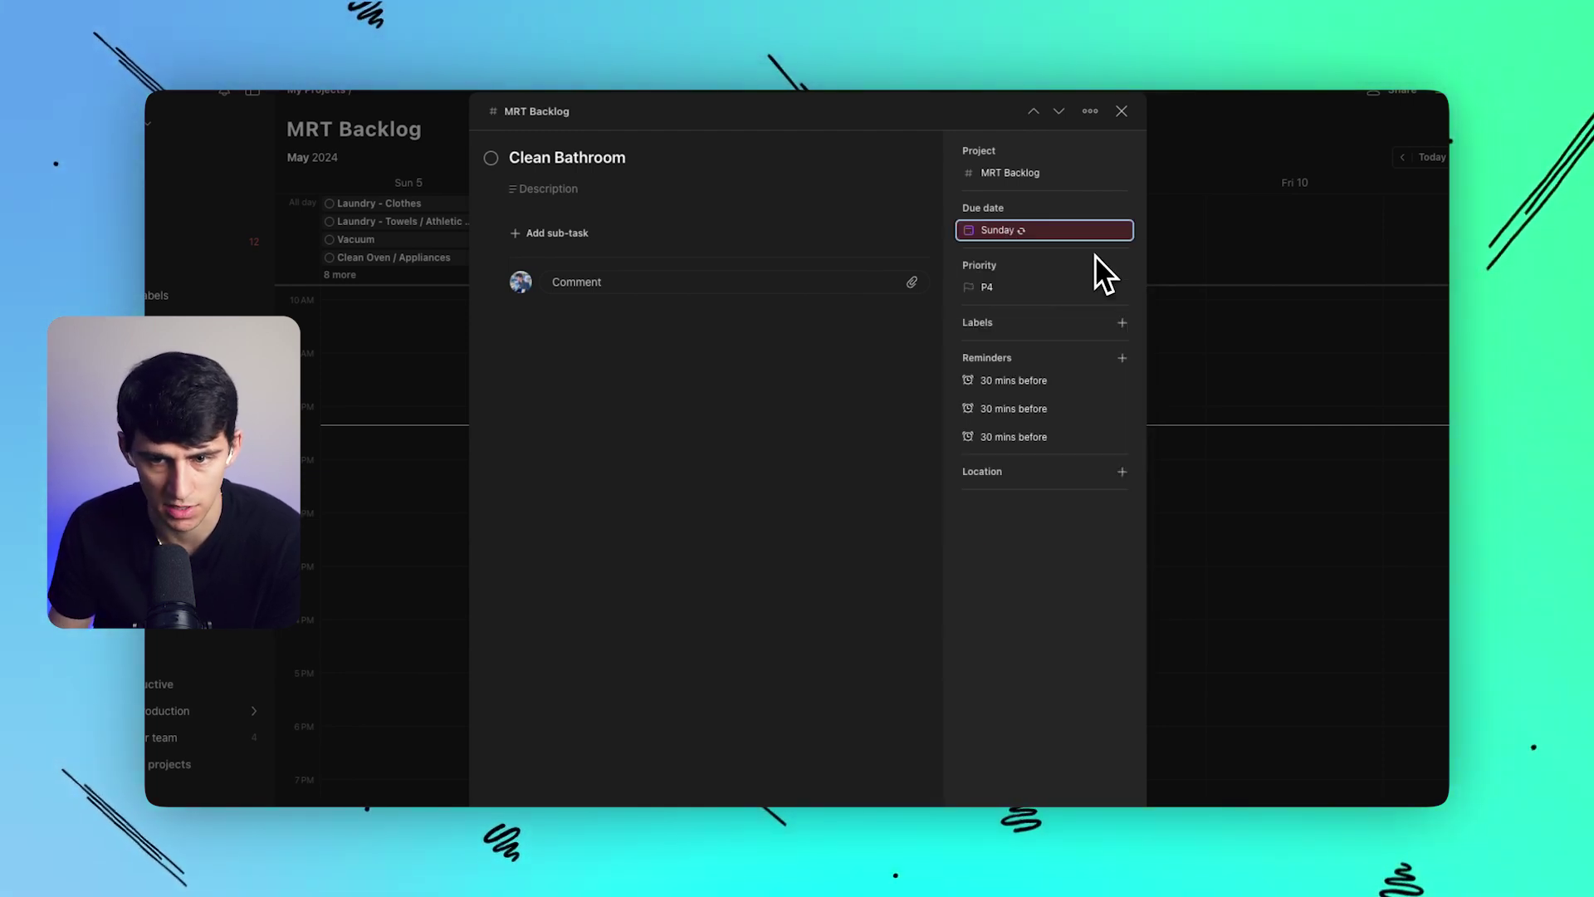
{"action": "key", "text": "Escape"}
Change Vacuum's due date to every Sunday at 3pm for 30 min, then check next week.
{"action": "left_click", "coordinate": [399, 239]}
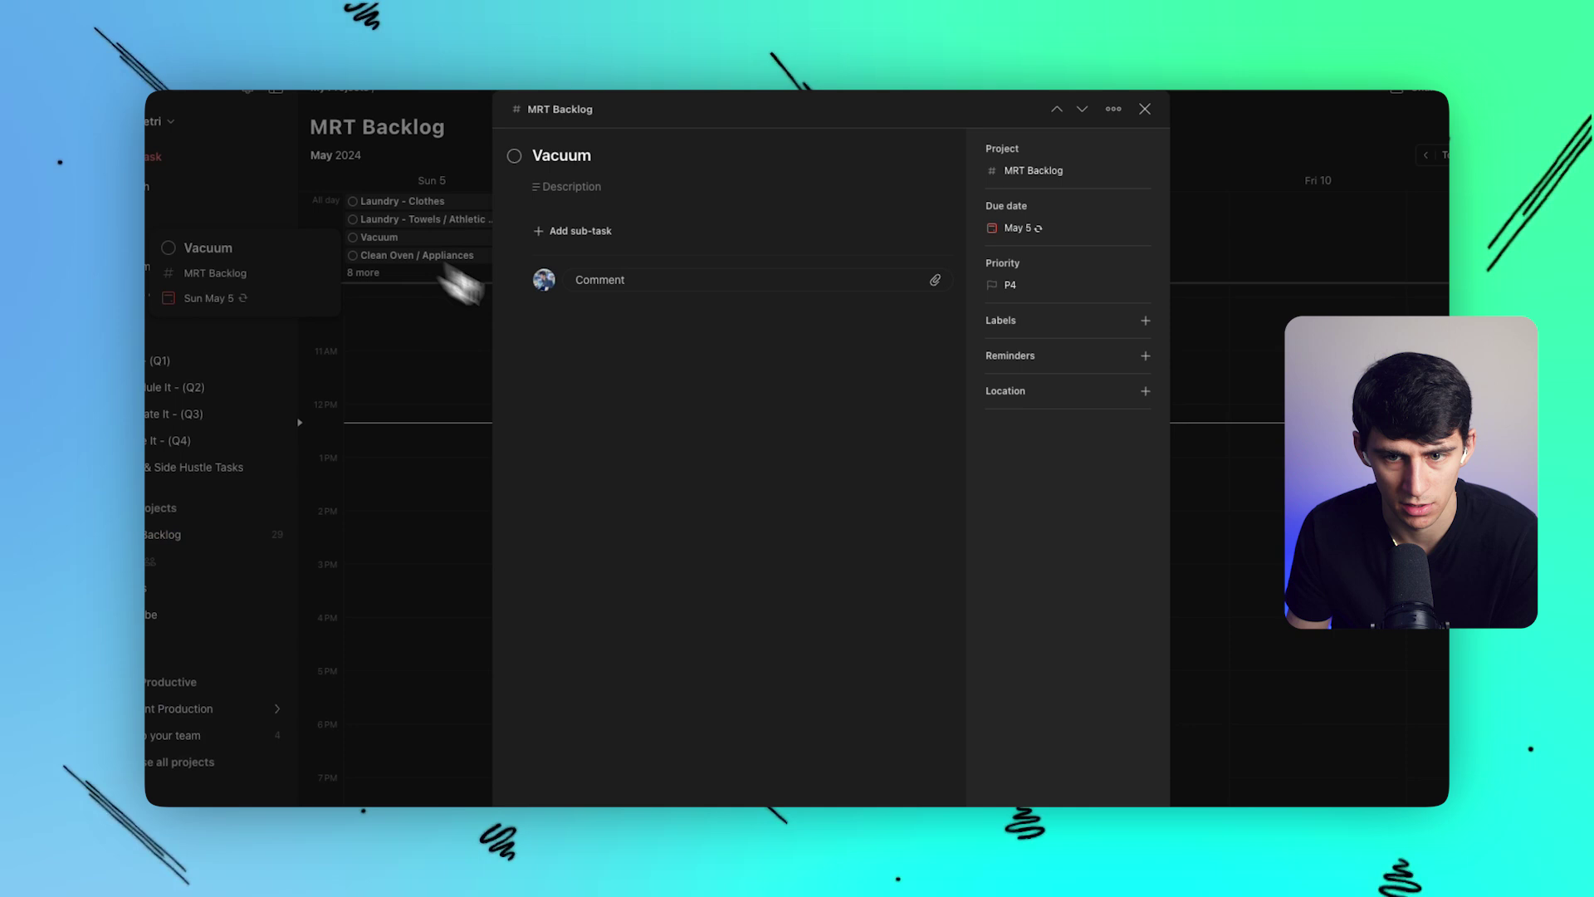
{"action": "left_click", "coordinate": [964, 253]}
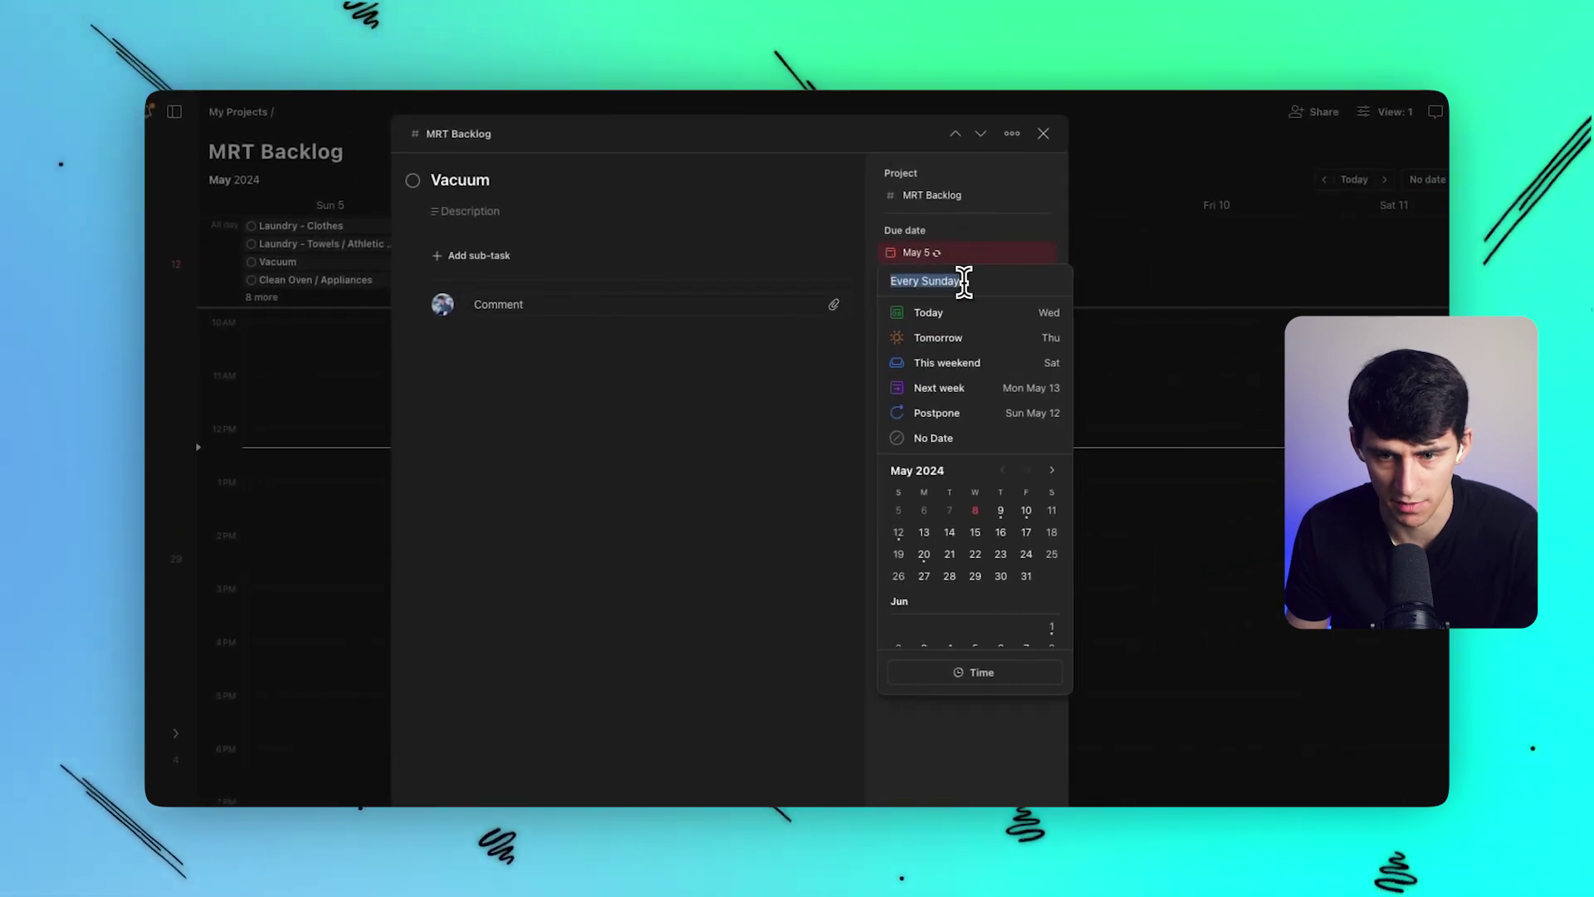
{"action": "type", "text": "at 3pm"}
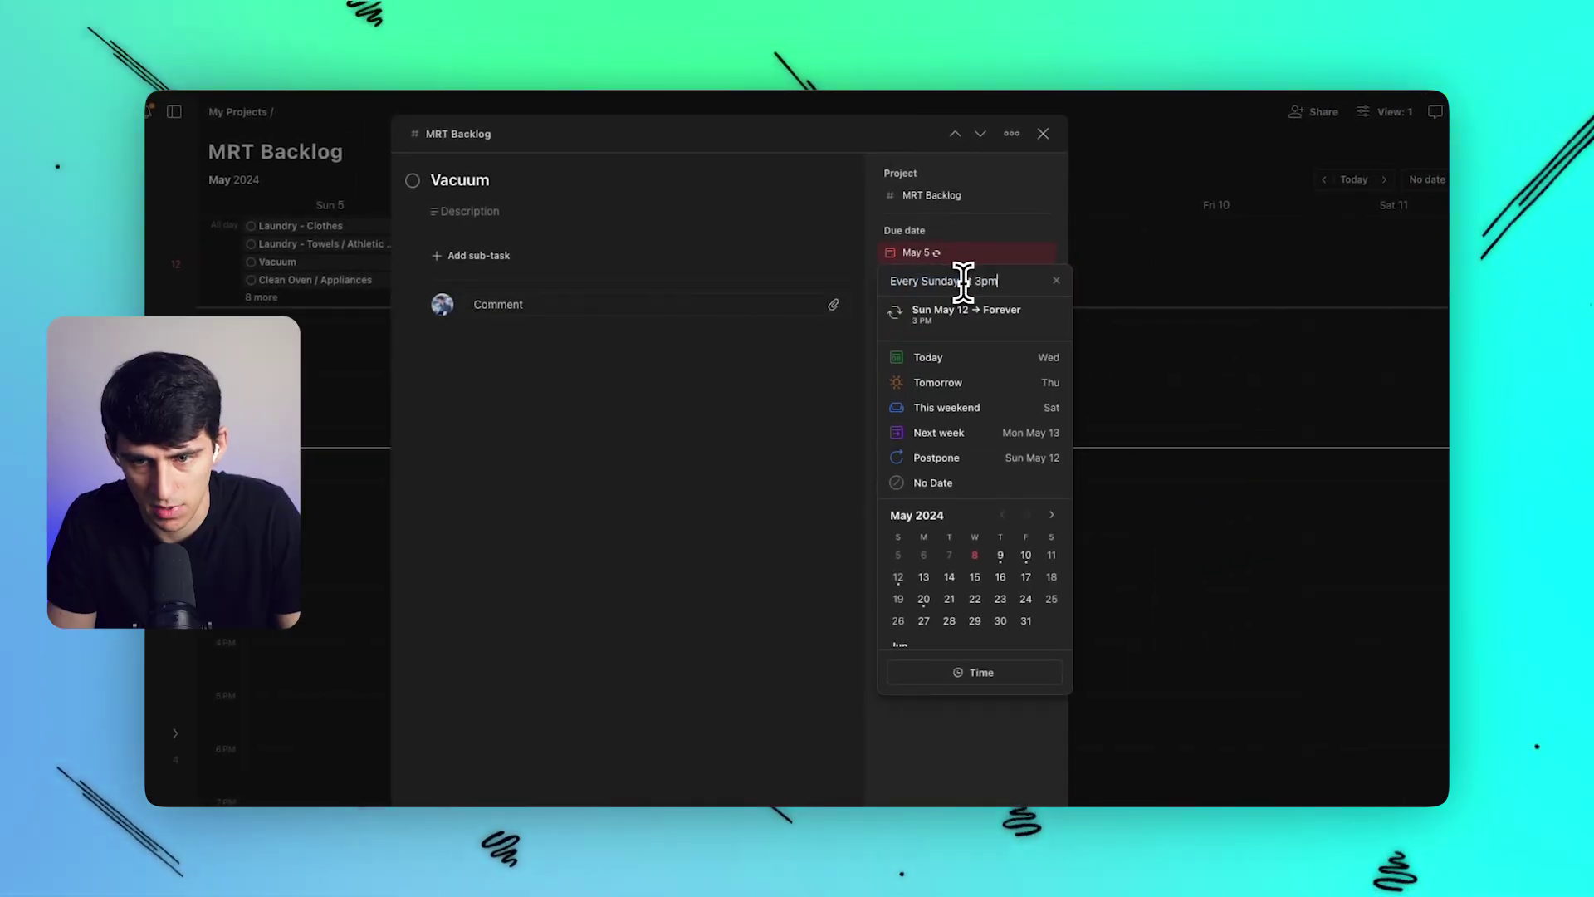
{"action": "type", "text": " for 30 minutes"}
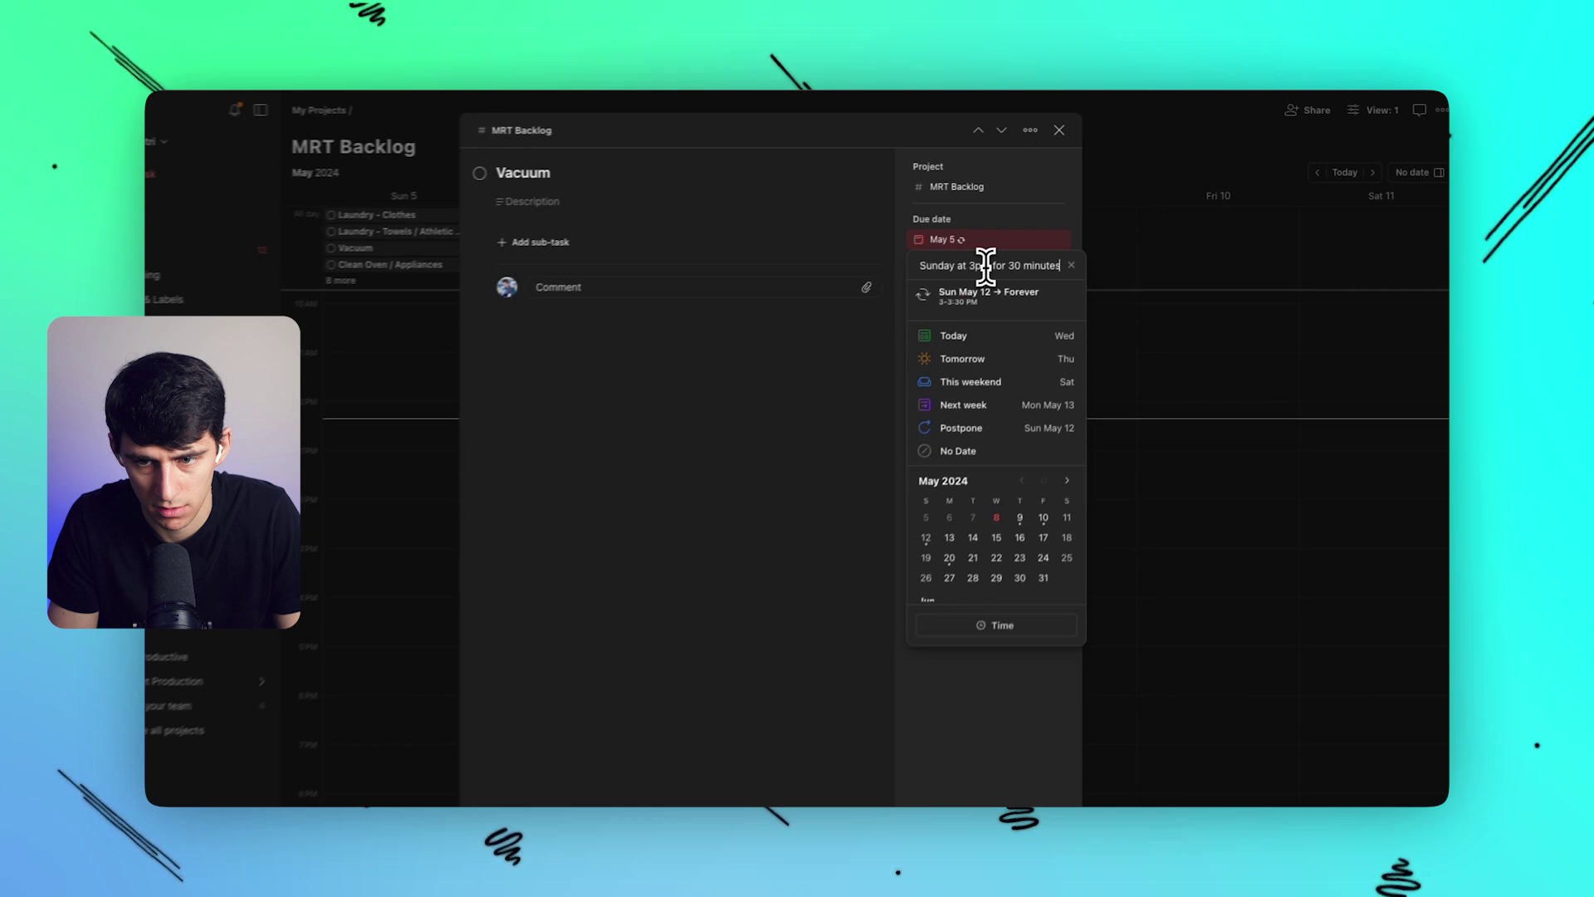
{"action": "key", "text": "Return"}
{"action": "left_click", "coordinate": [1299, 222]}
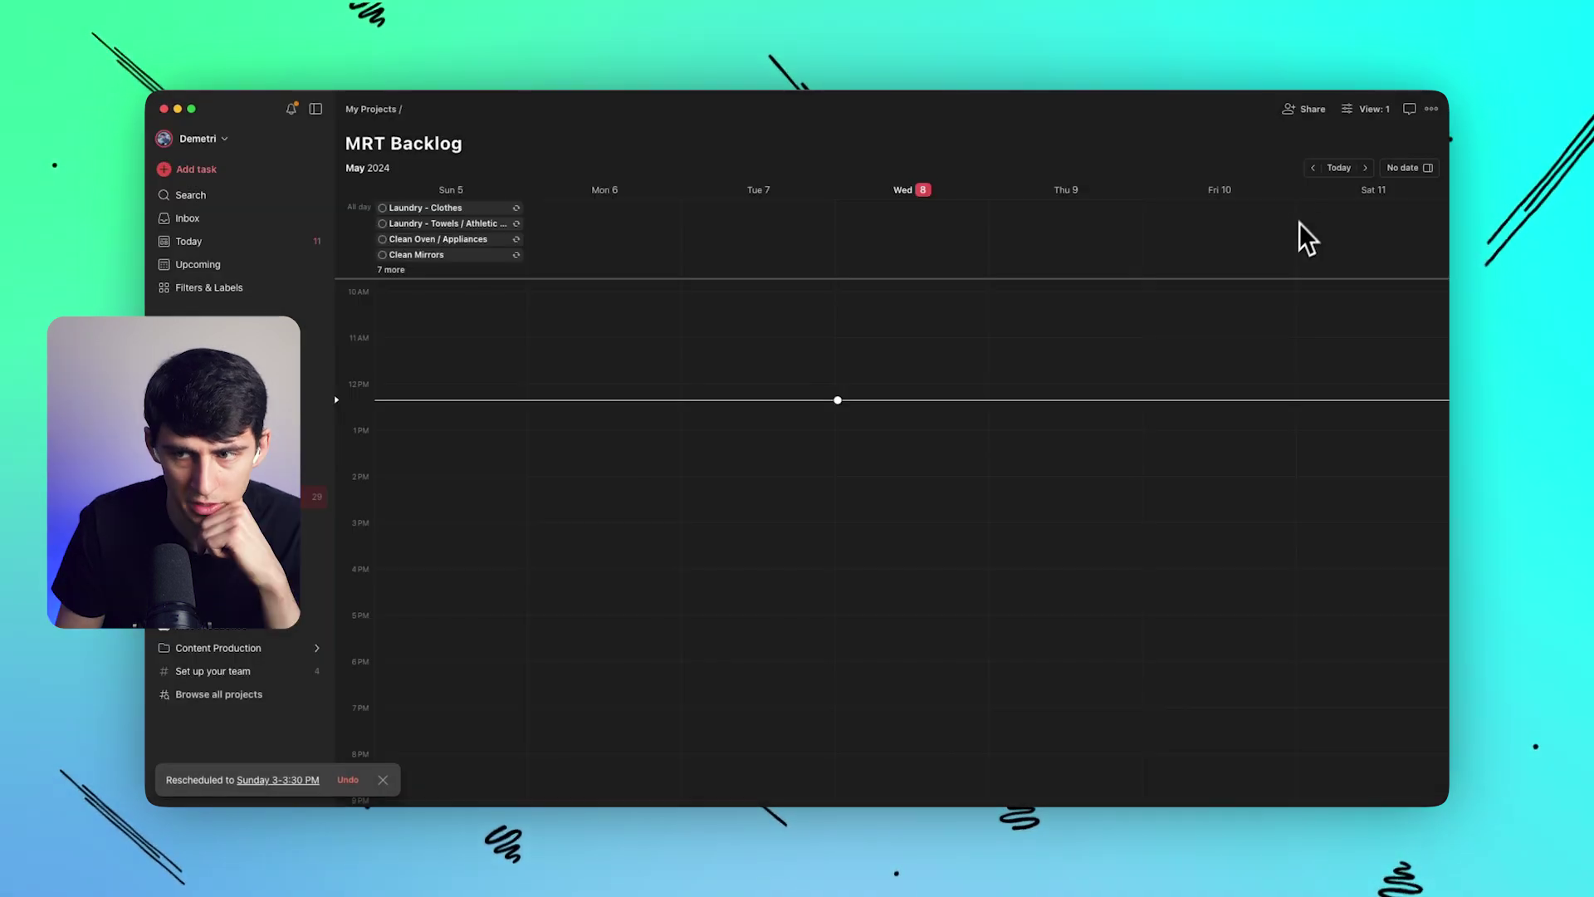
{"action": "left_click", "coordinate": [1365, 168]}
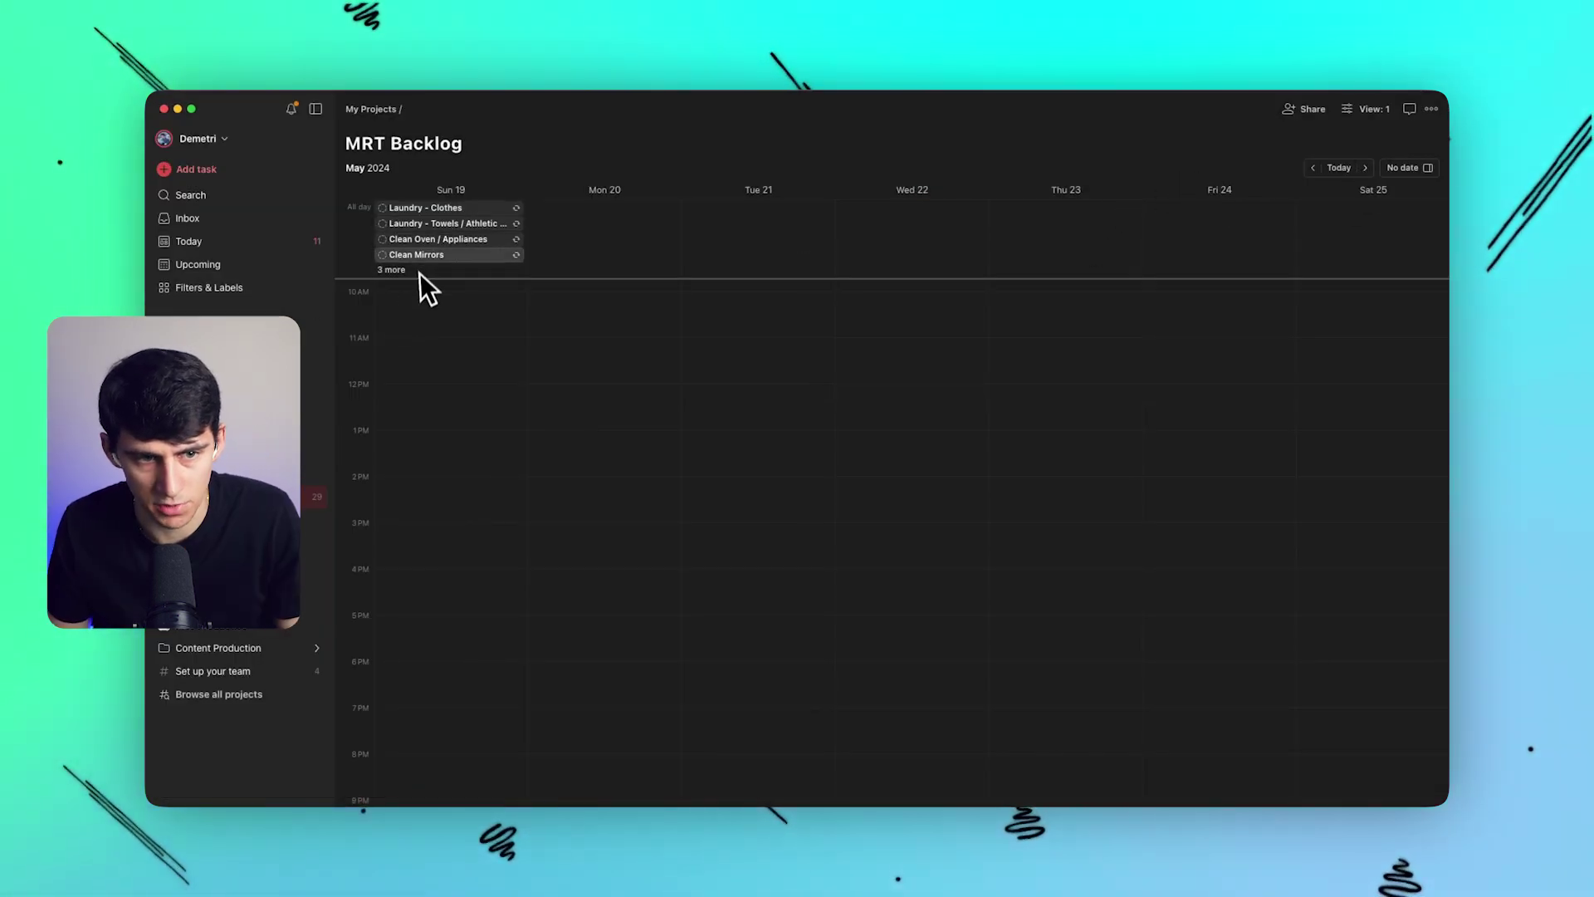
{"action": "left_click", "coordinate": [1312, 168]}
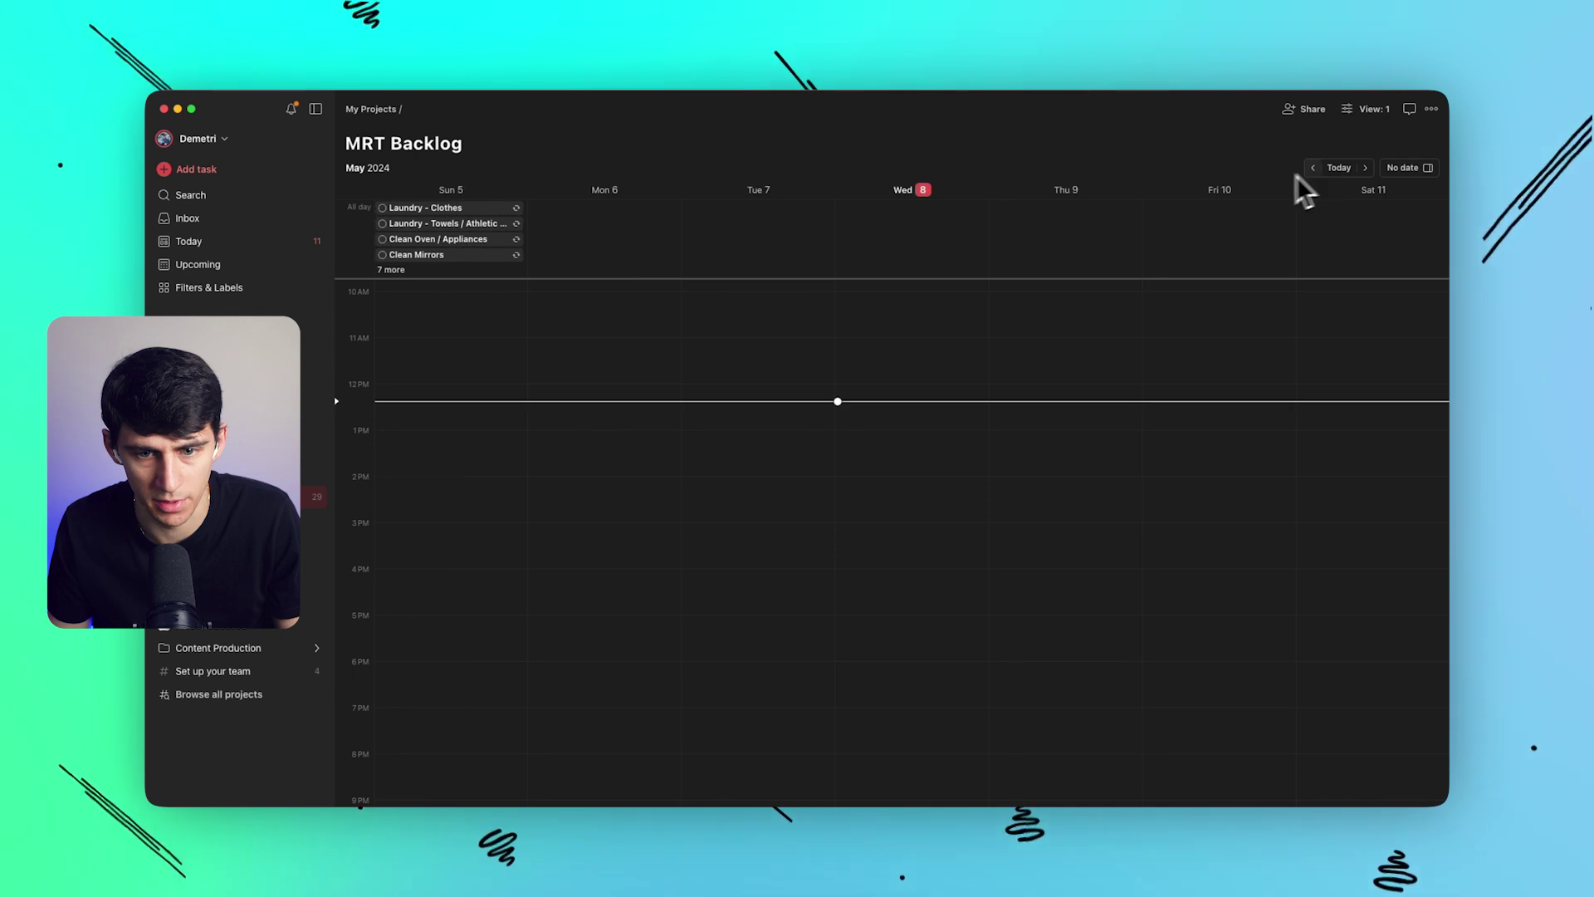
Add a 'take the trash out' task for 3–4 PM today, then reschedule it to Tomorrow.
{"action": "left_click", "coordinate": [828, 390]}
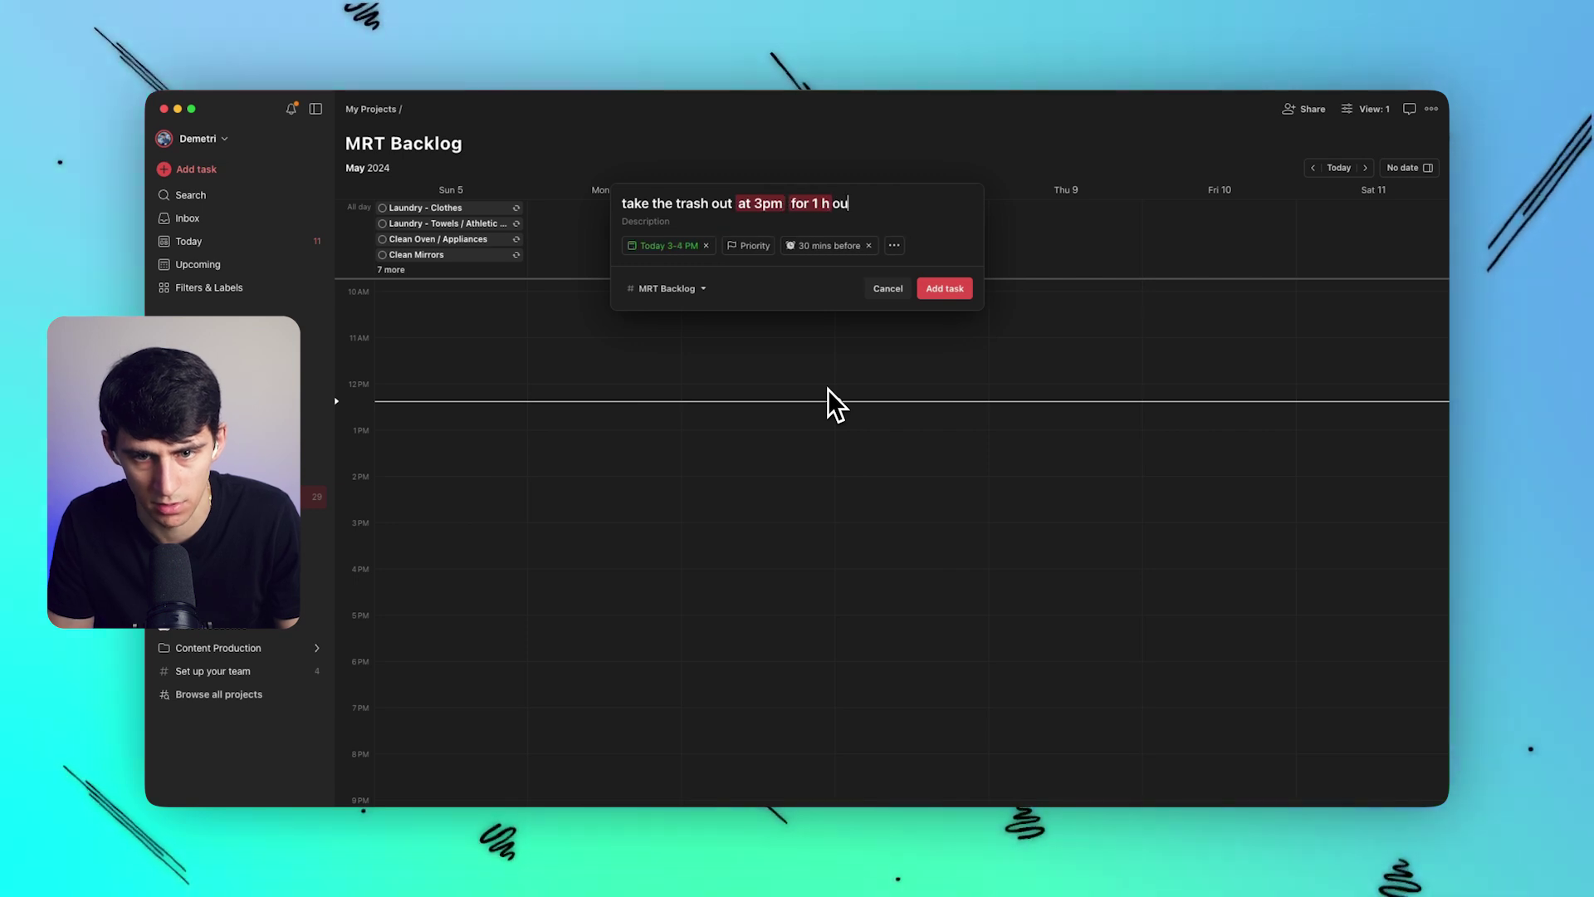
{"action": "left_click", "coordinate": [944, 288]}
{"action": "mouse_move", "coordinate": [885, 534]}
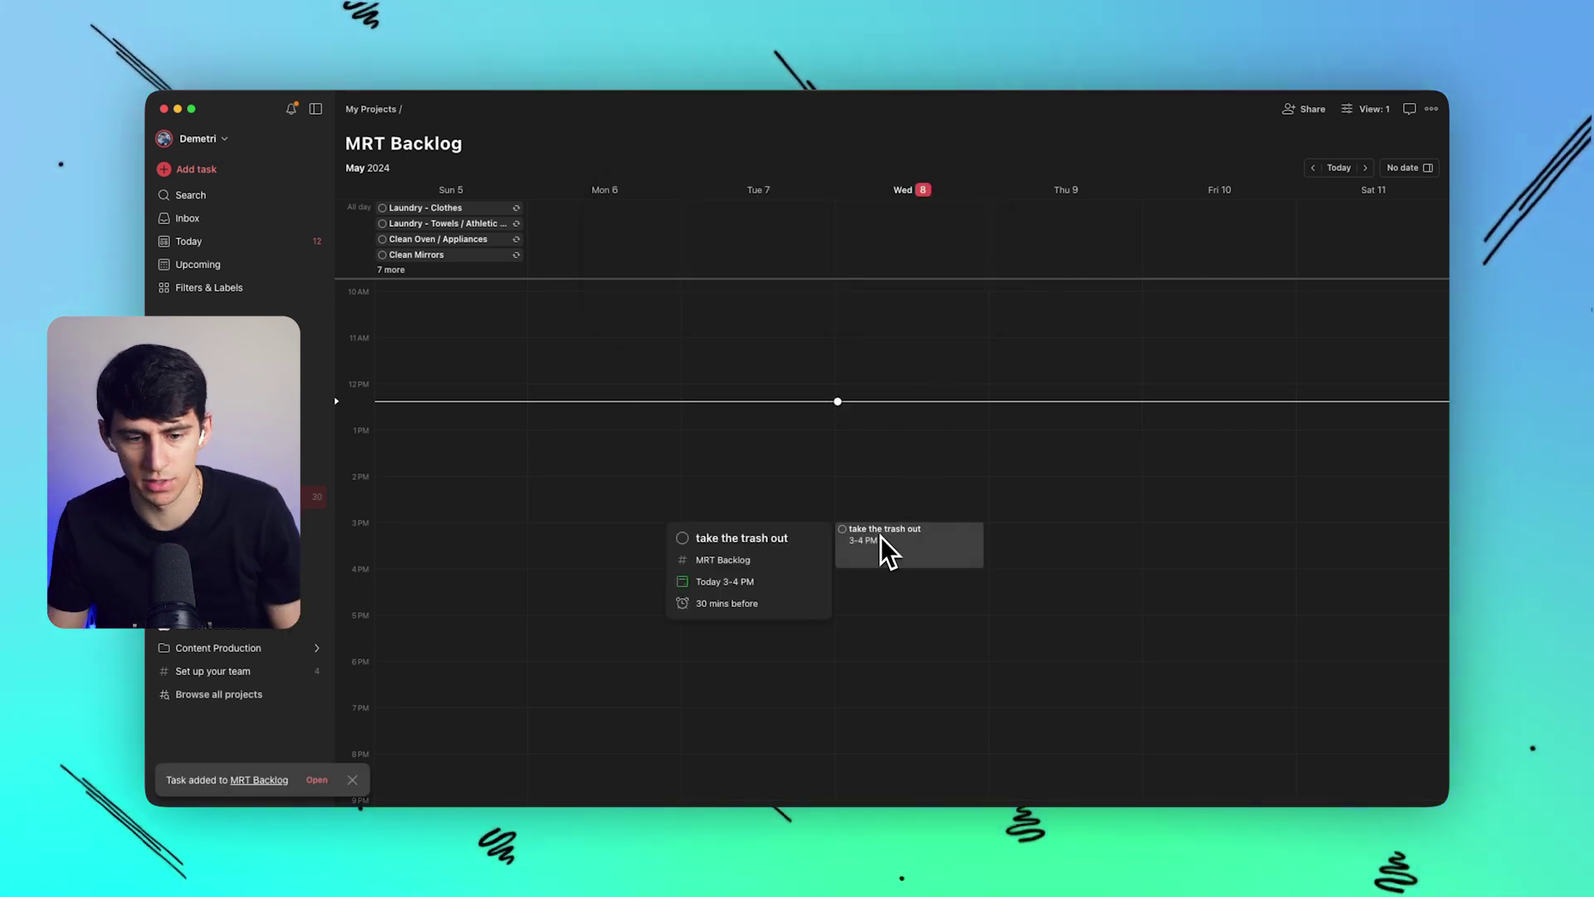
{"action": "mouse_move", "coordinate": [925, 558]}
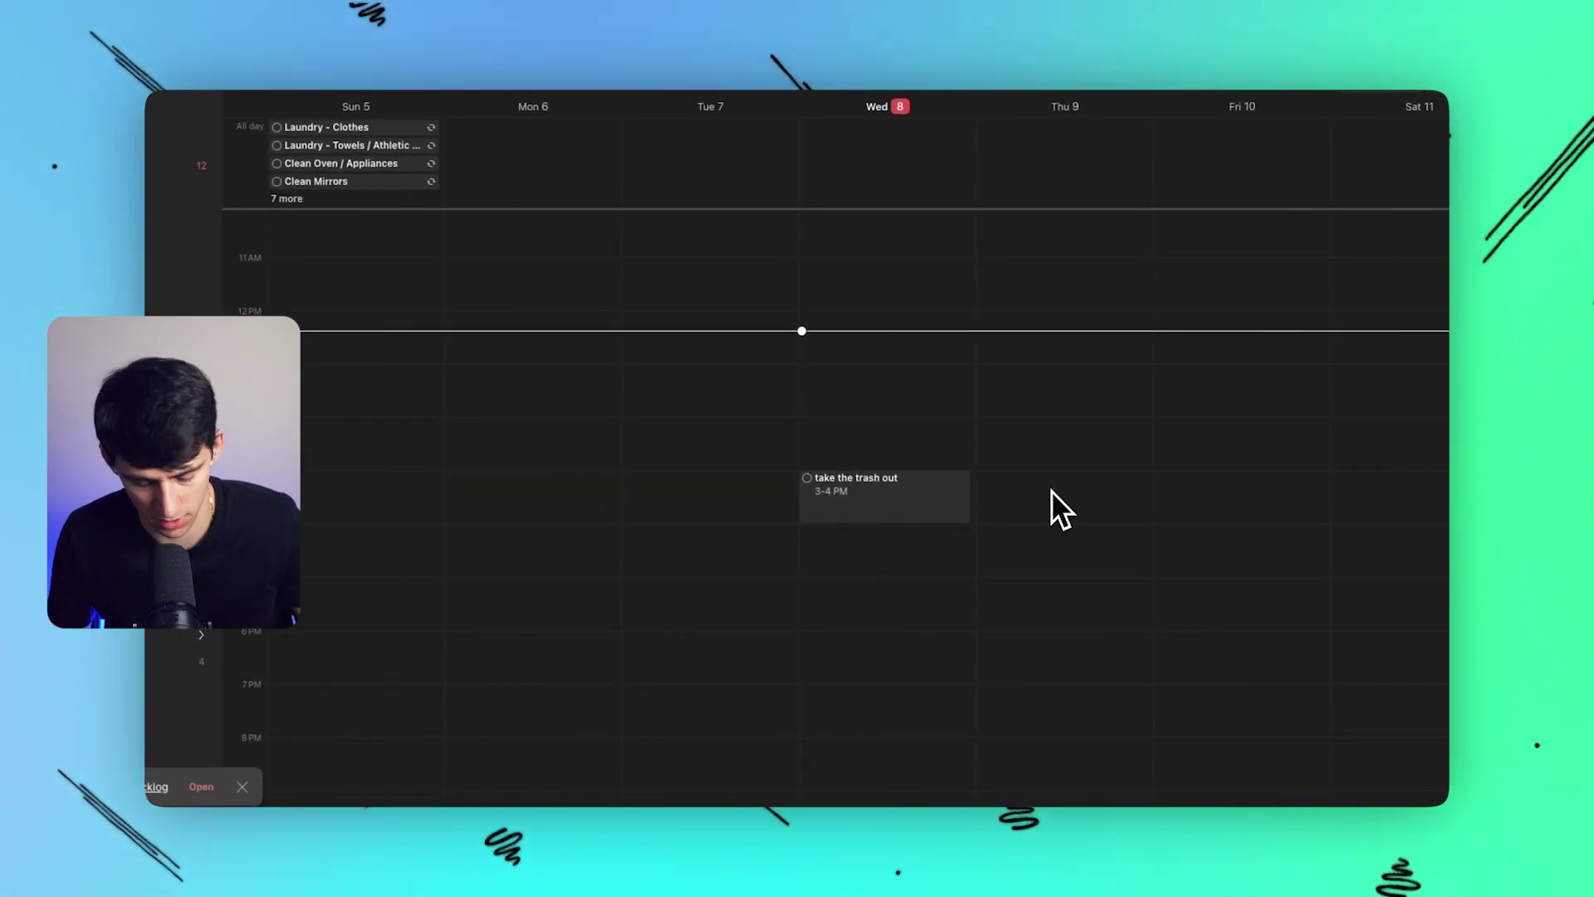
{"action": "right_click", "coordinate": [943, 526]}
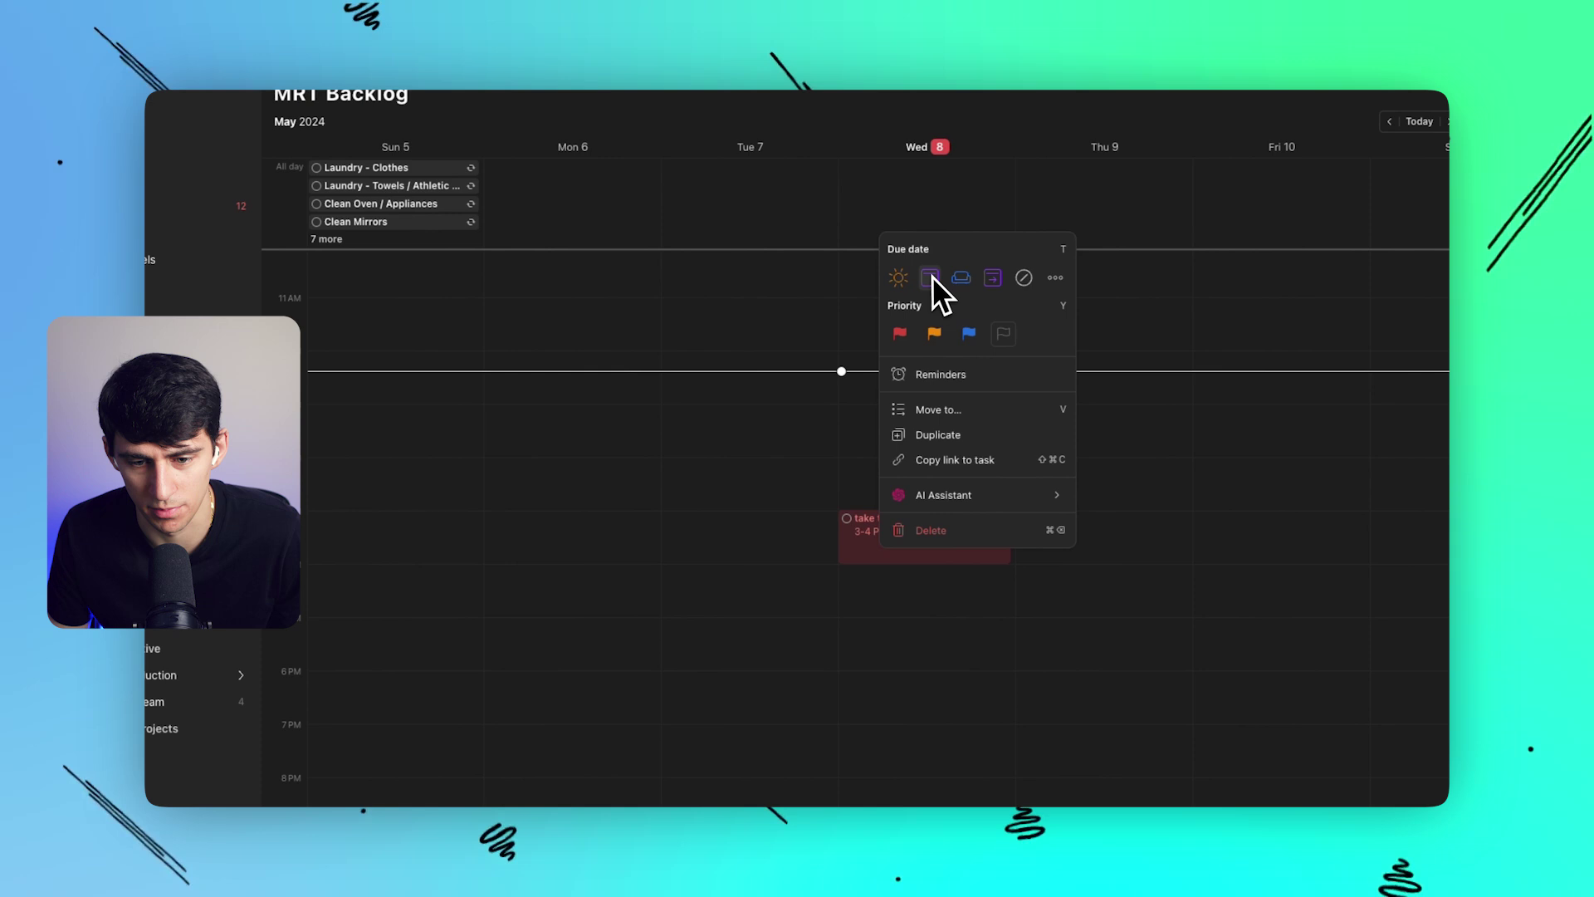
{"action": "key", "text": "Escape"}
{"action": "right_click", "coordinate": [864, 523]}
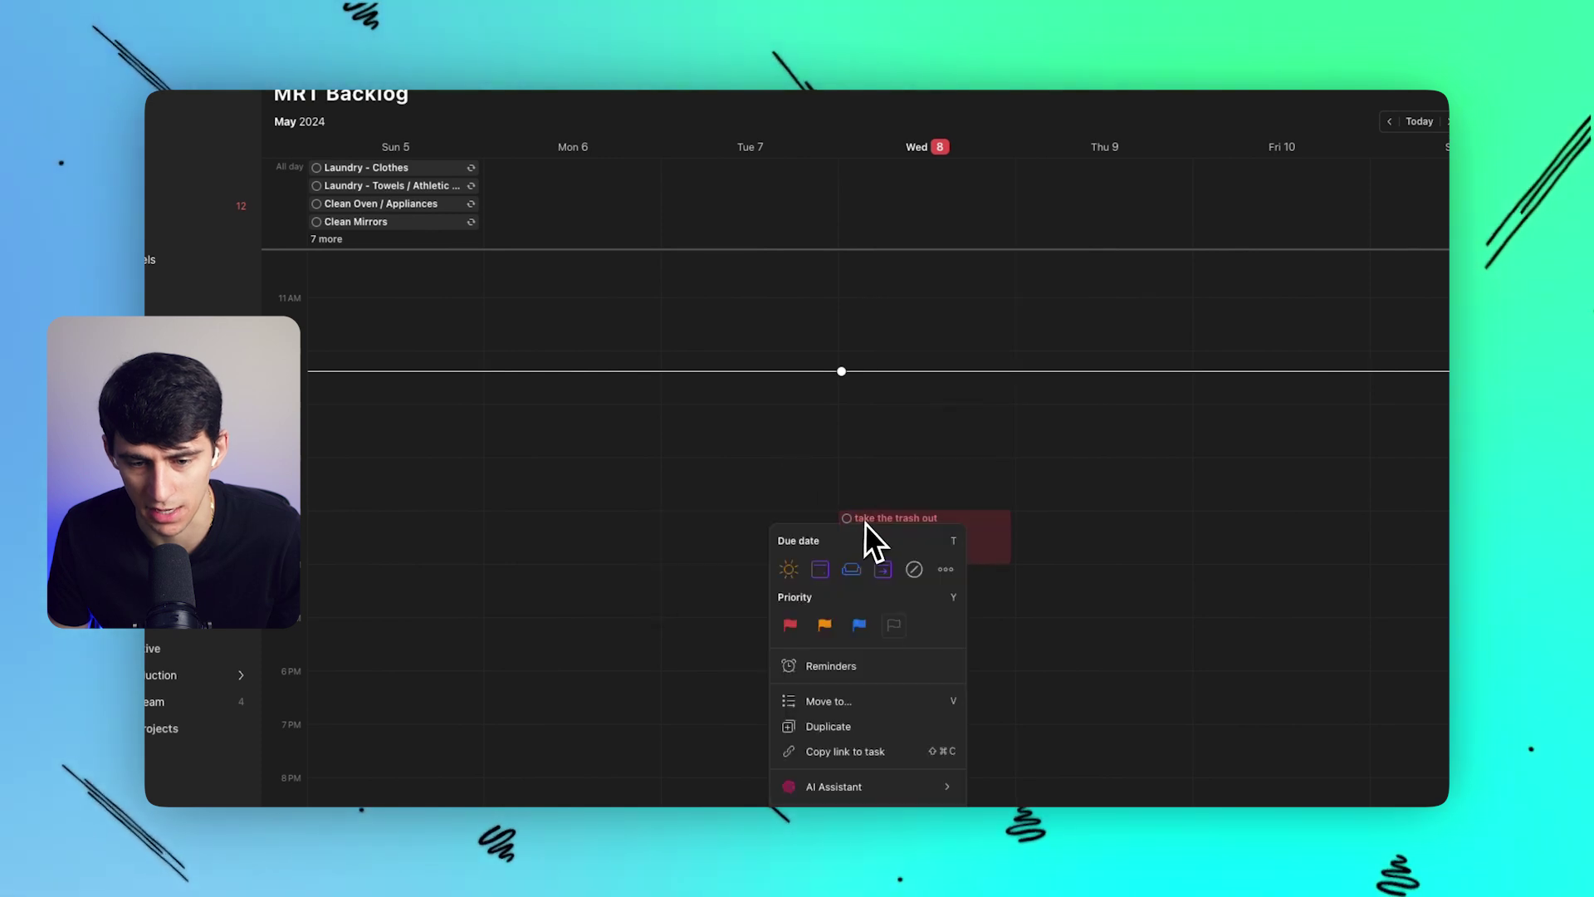
{"action": "left_click", "coordinate": [793, 569]}
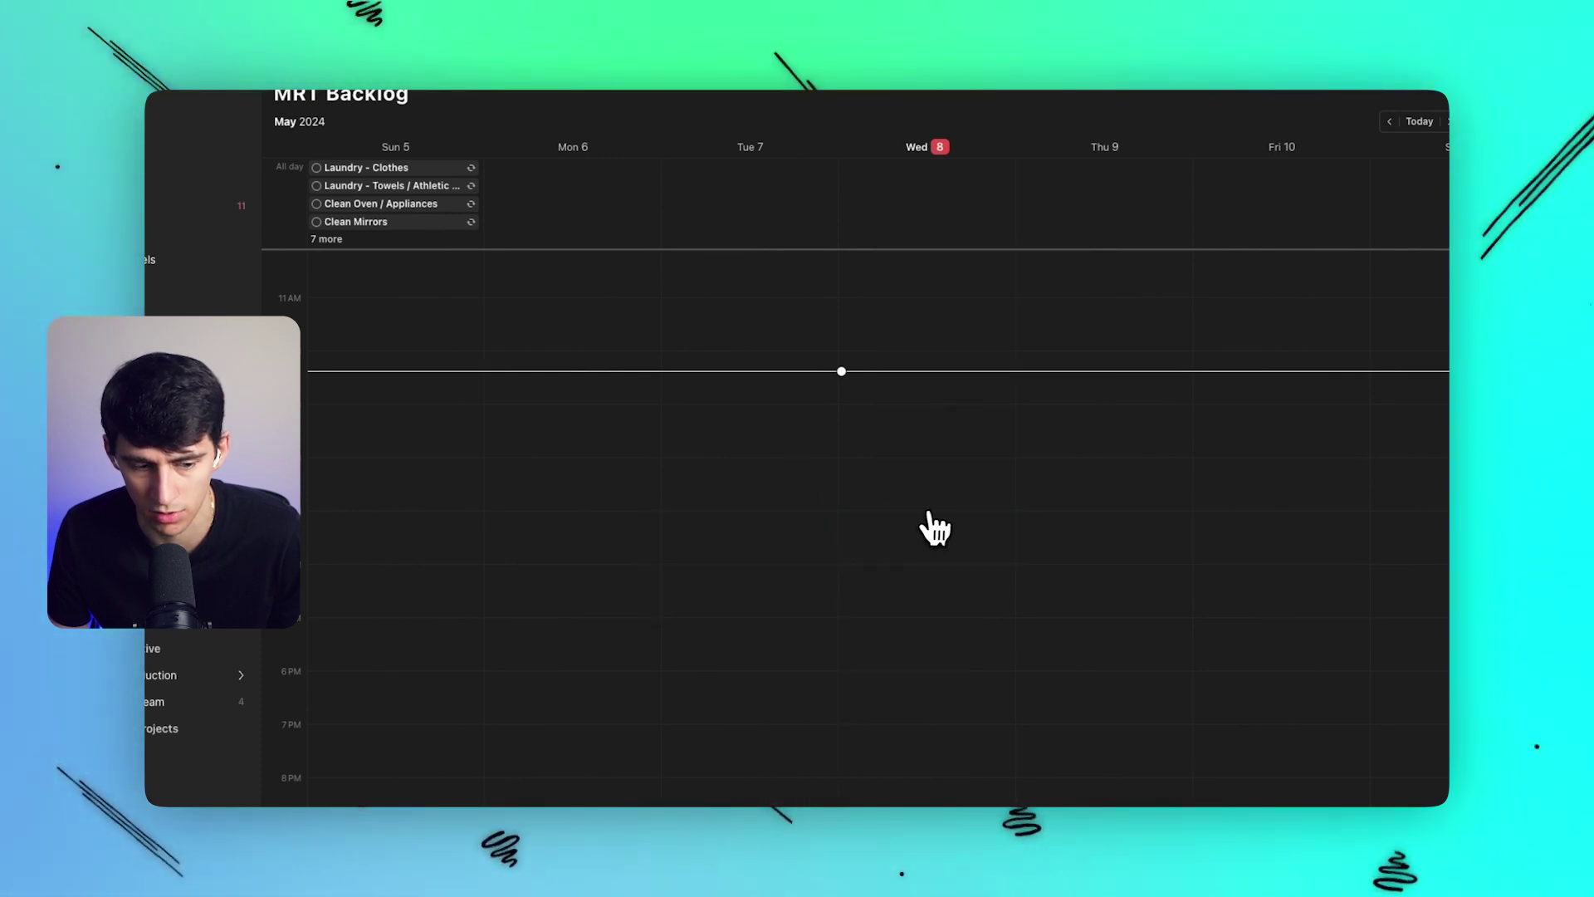
Jump to Upcoming and inspect 'take the trash out' under May 9 at 3–4 PM.
{"action": "left_click", "coordinate": [300, 794]}
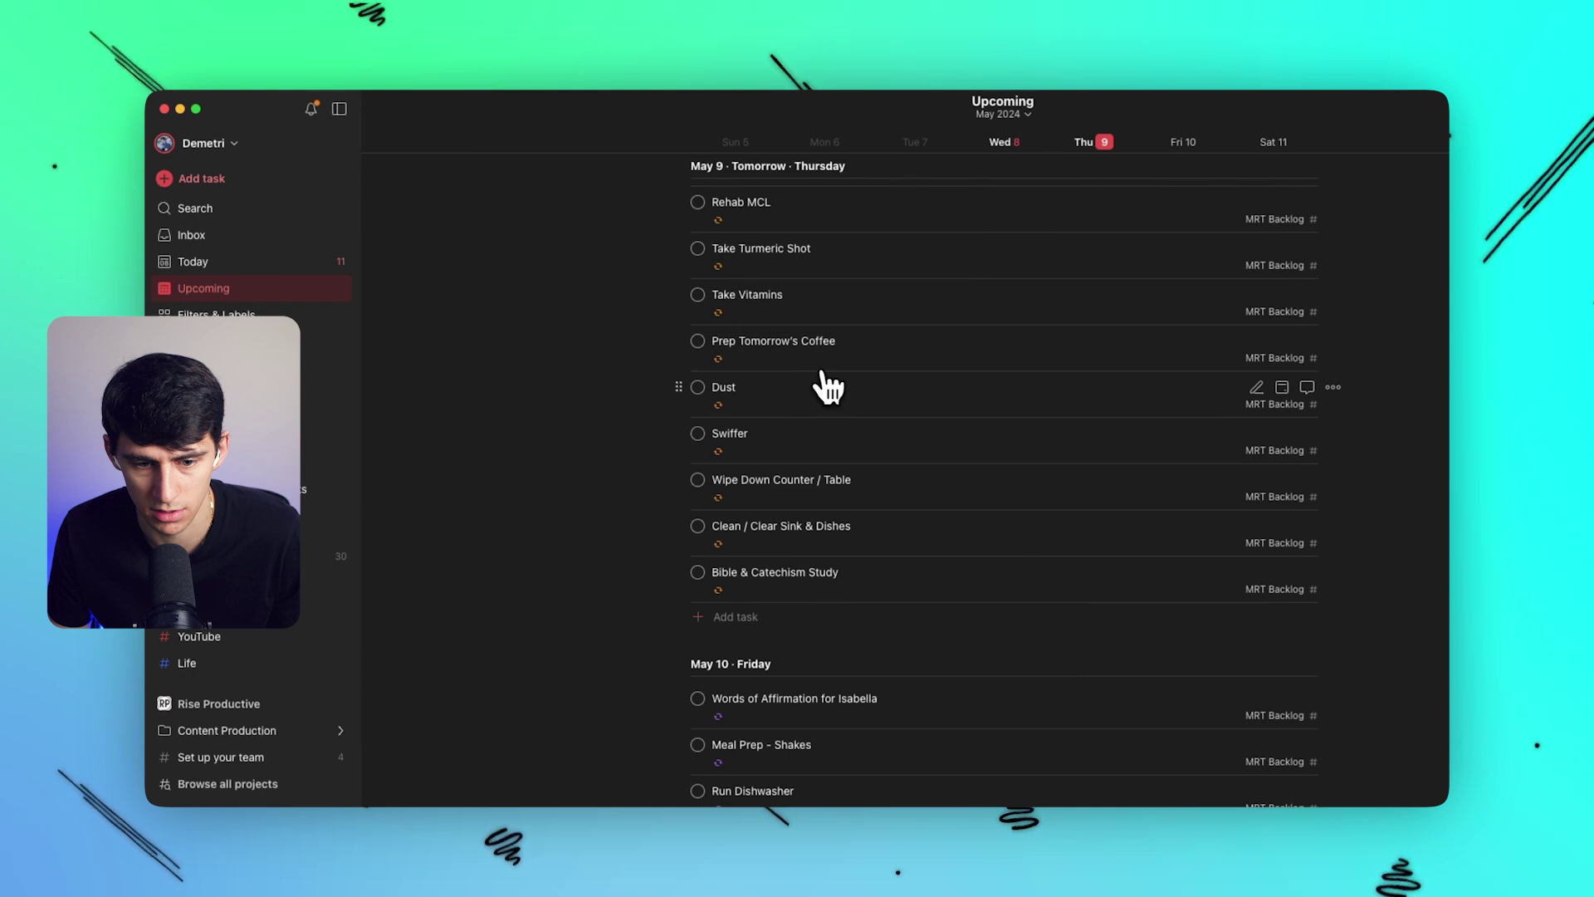
{"action": "scroll", "coordinate": [826, 386], "scroll_direction": "up", "scroll_amount": 6}
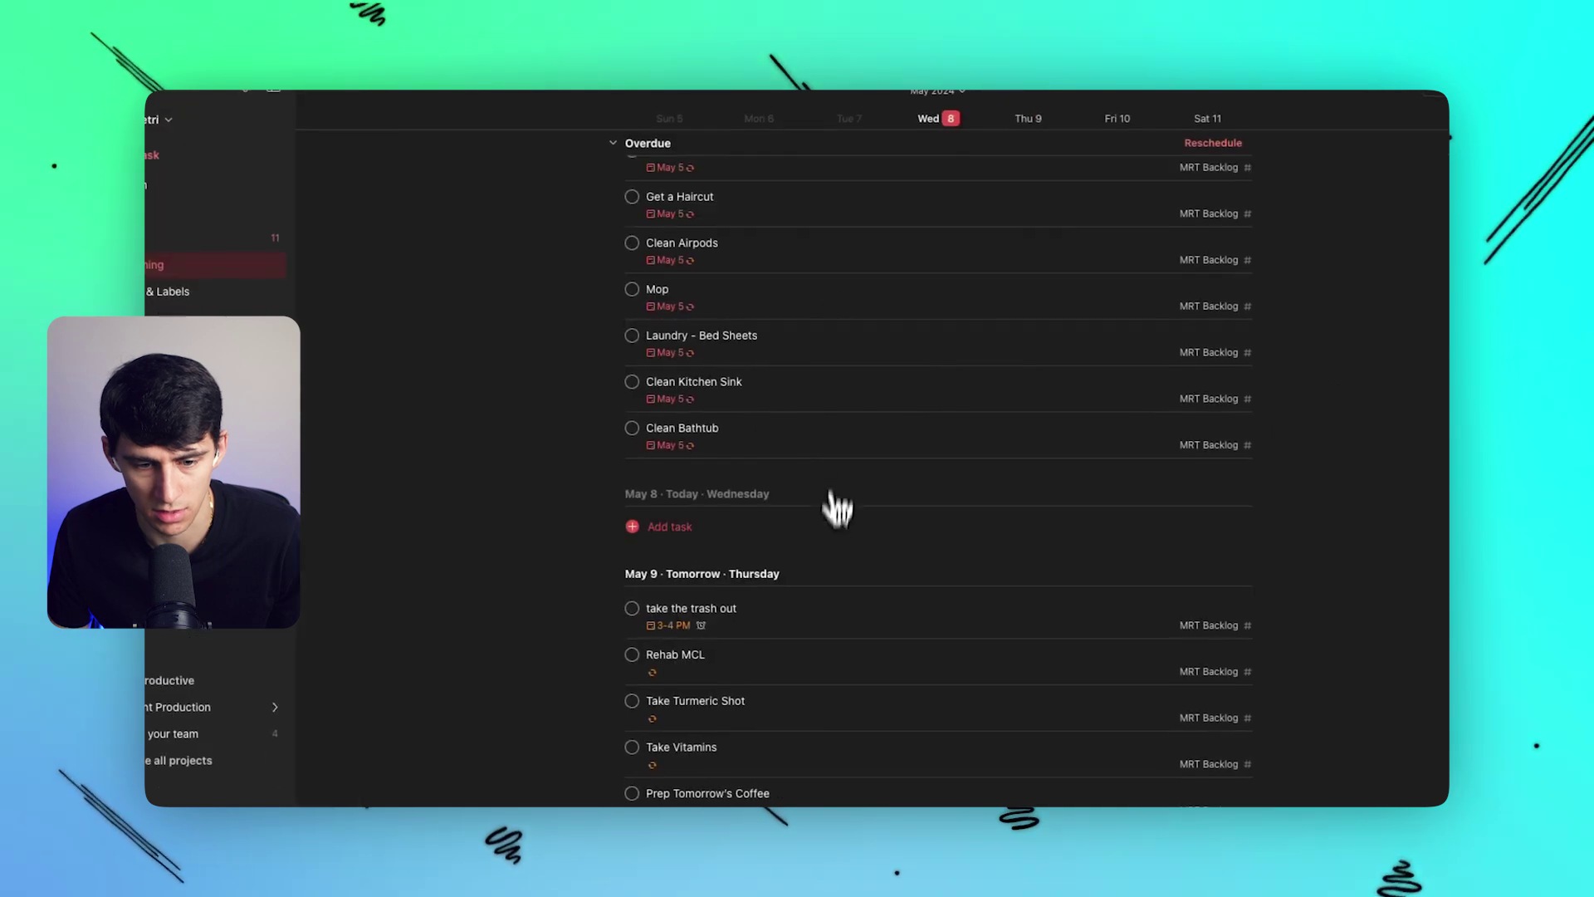
{"action": "left_click", "coordinate": [743, 619]}
{"action": "mouse_move", "coordinate": [1029, 241]}
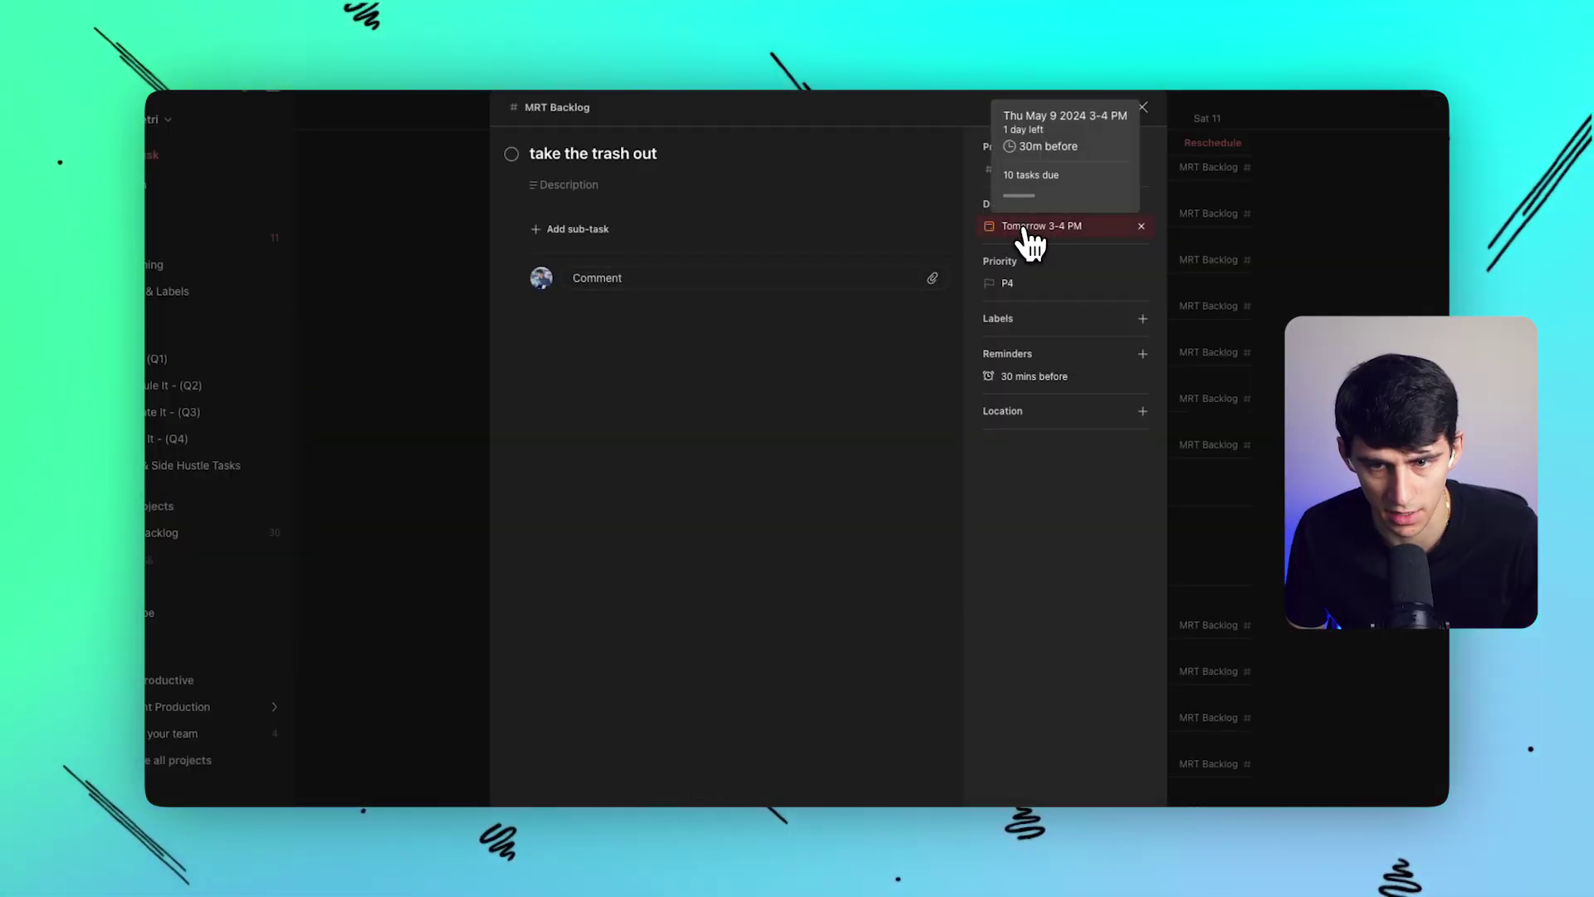
{"action": "left_click", "coordinate": [392, 387]}
Return to MRT Backlog and collapse the sidebar with M to widen the calendar.
{"action": "left_click", "coordinate": [166, 532]}
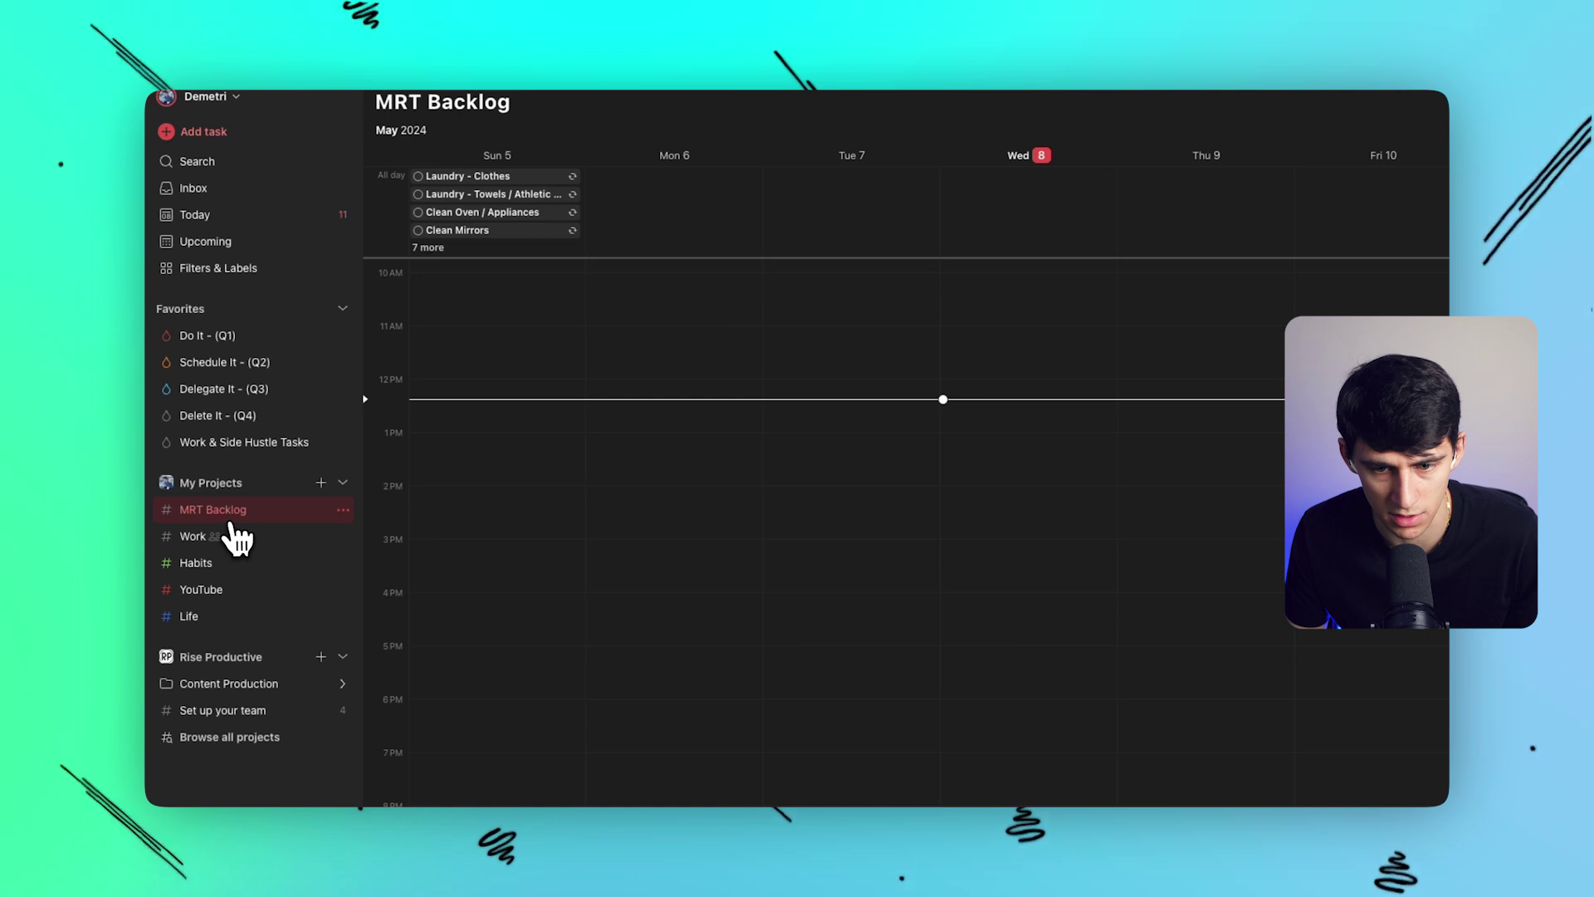
{"action": "key", "text": "m"}
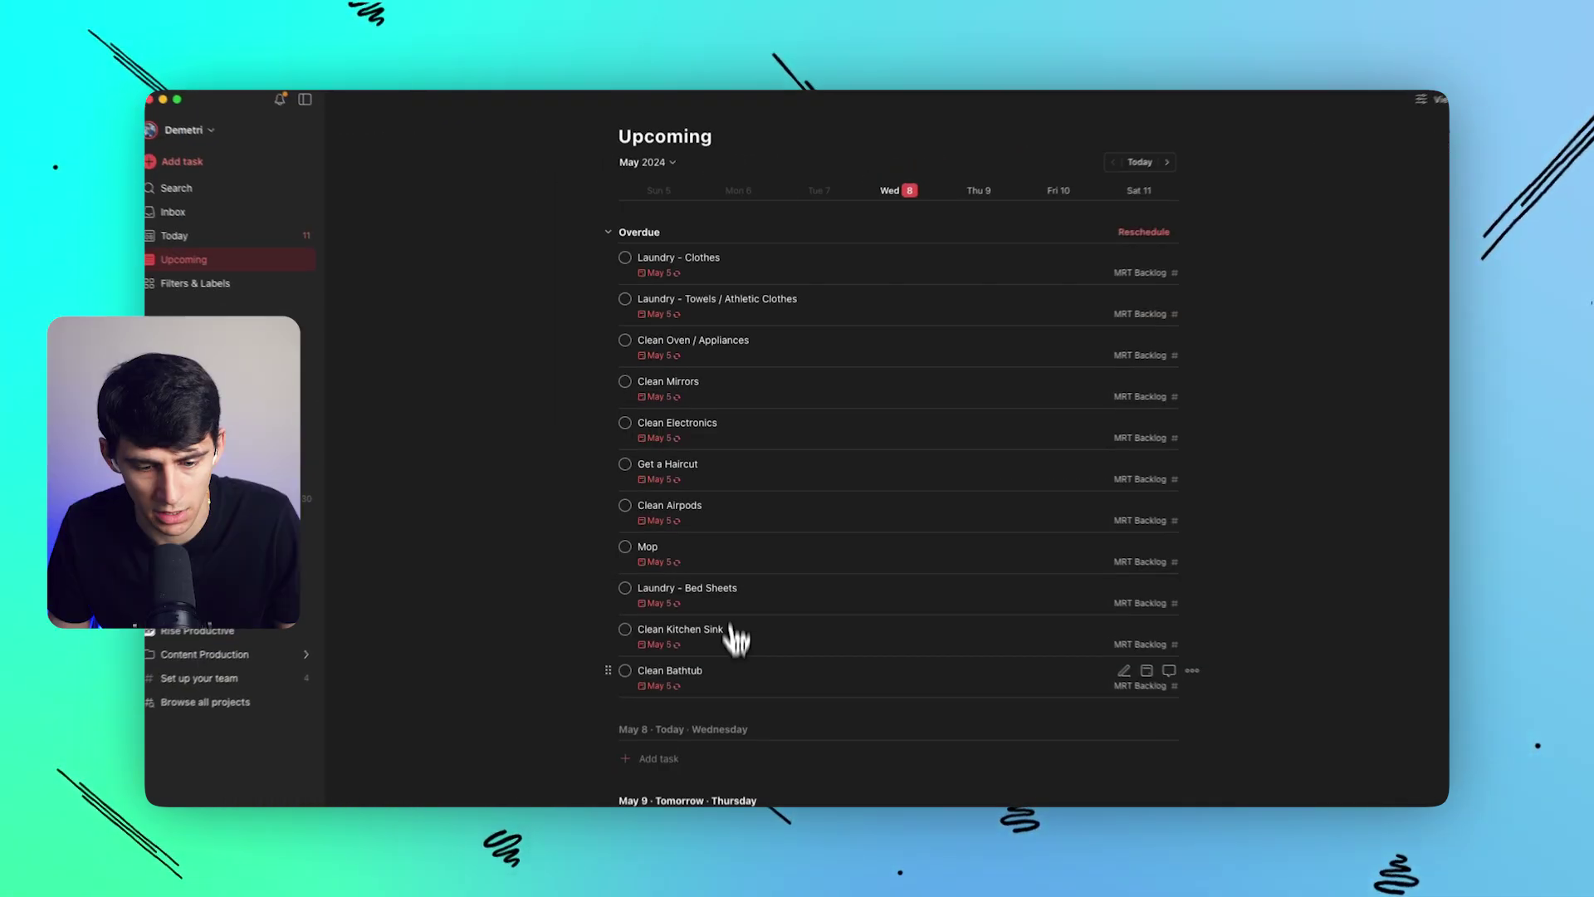
{"action": "scroll", "coordinate": [729, 634], "scroll_direction": "down", "scroll_amount": 5}
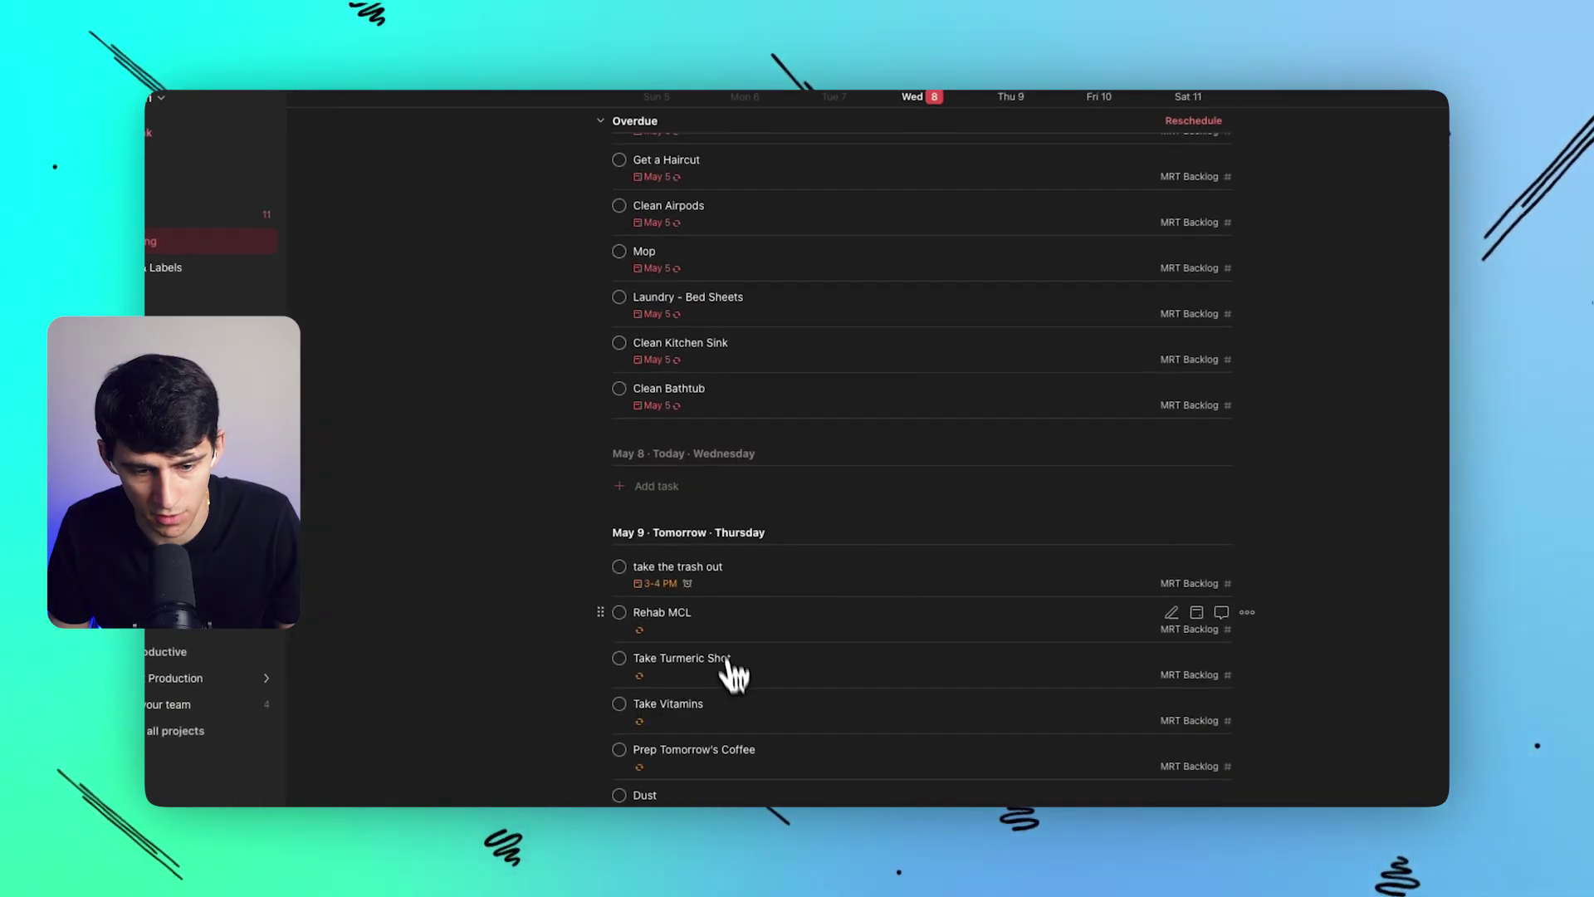
Remove the due date from the 'take the trash out' task.
{"action": "left_click", "coordinate": [750, 594]}
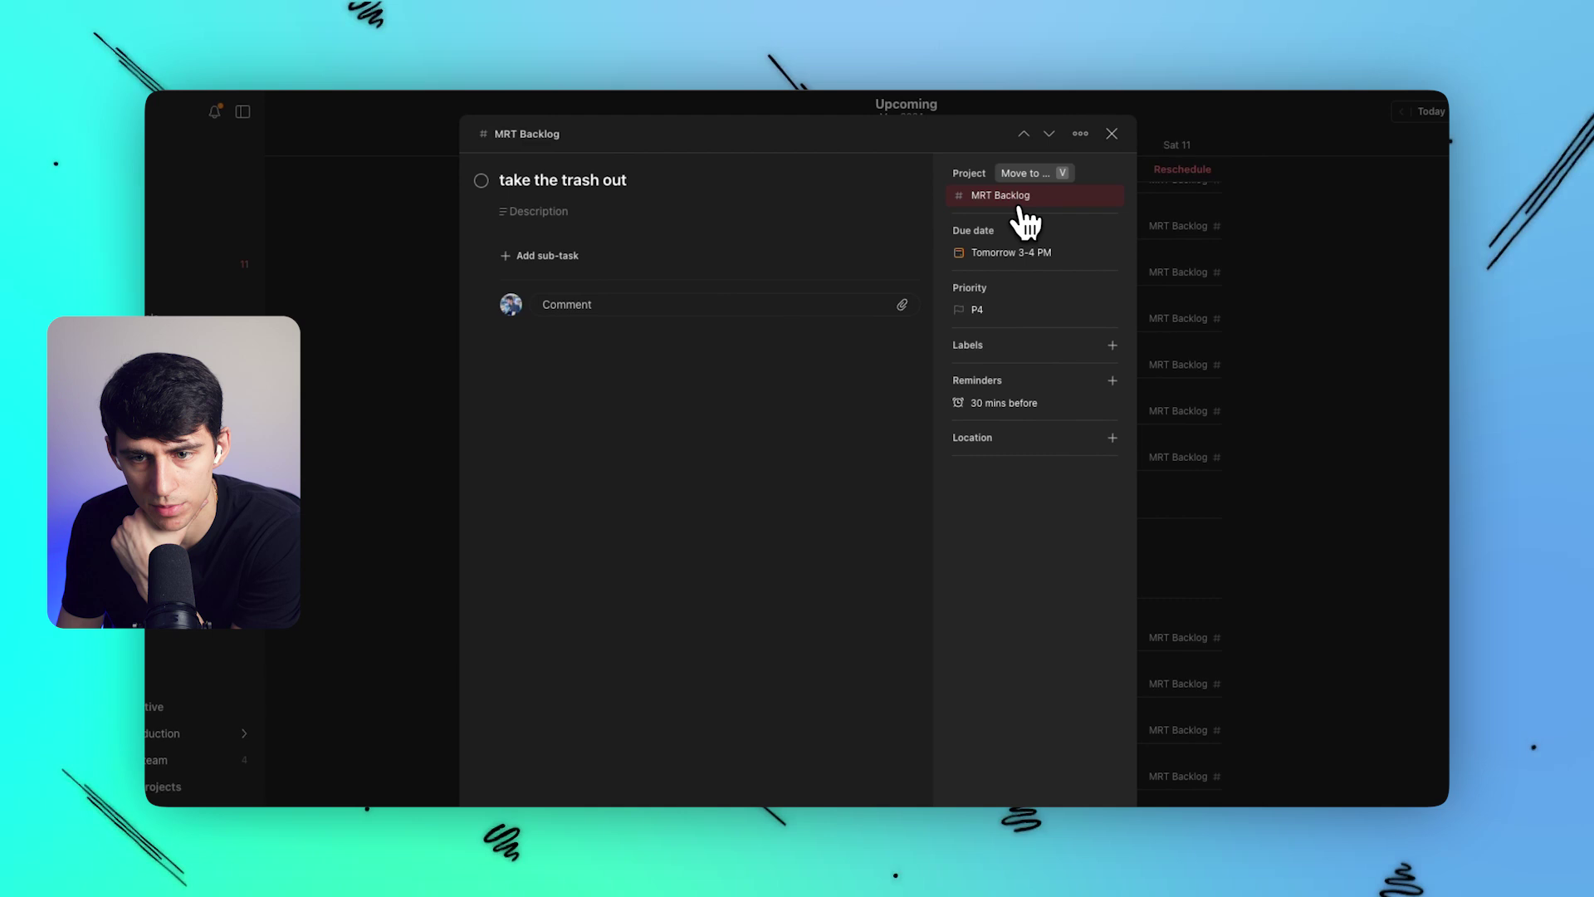
{"action": "left_click", "coordinate": [1030, 254]}
{"action": "key", "text": "Escape"}
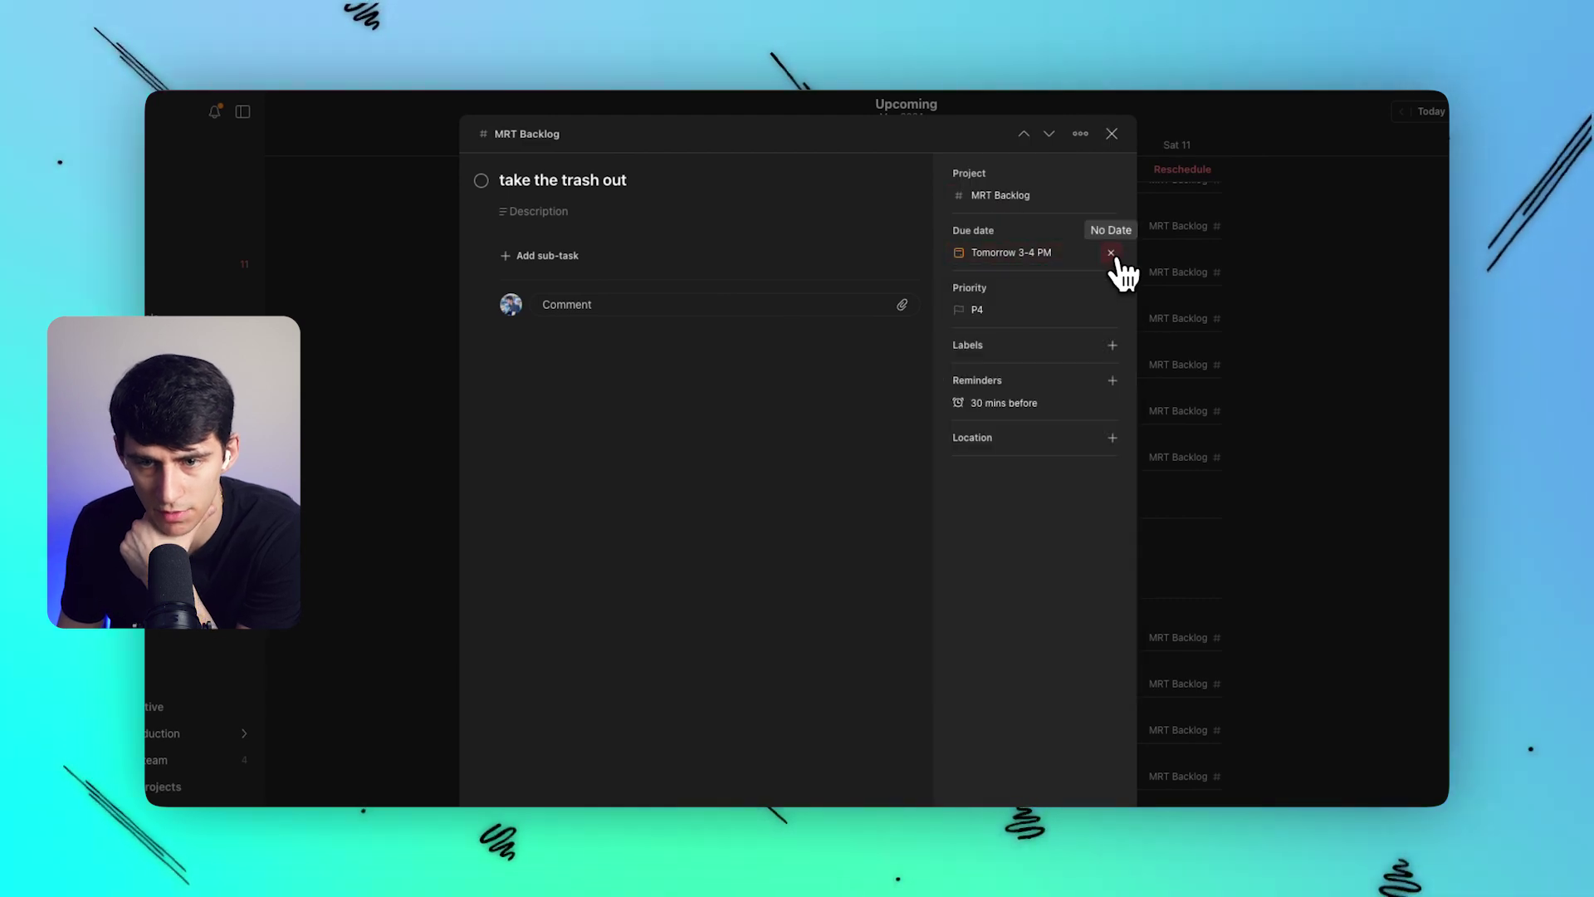
{"action": "left_click", "coordinate": [1111, 253]}
{"action": "left_click", "coordinate": [1111, 232]}
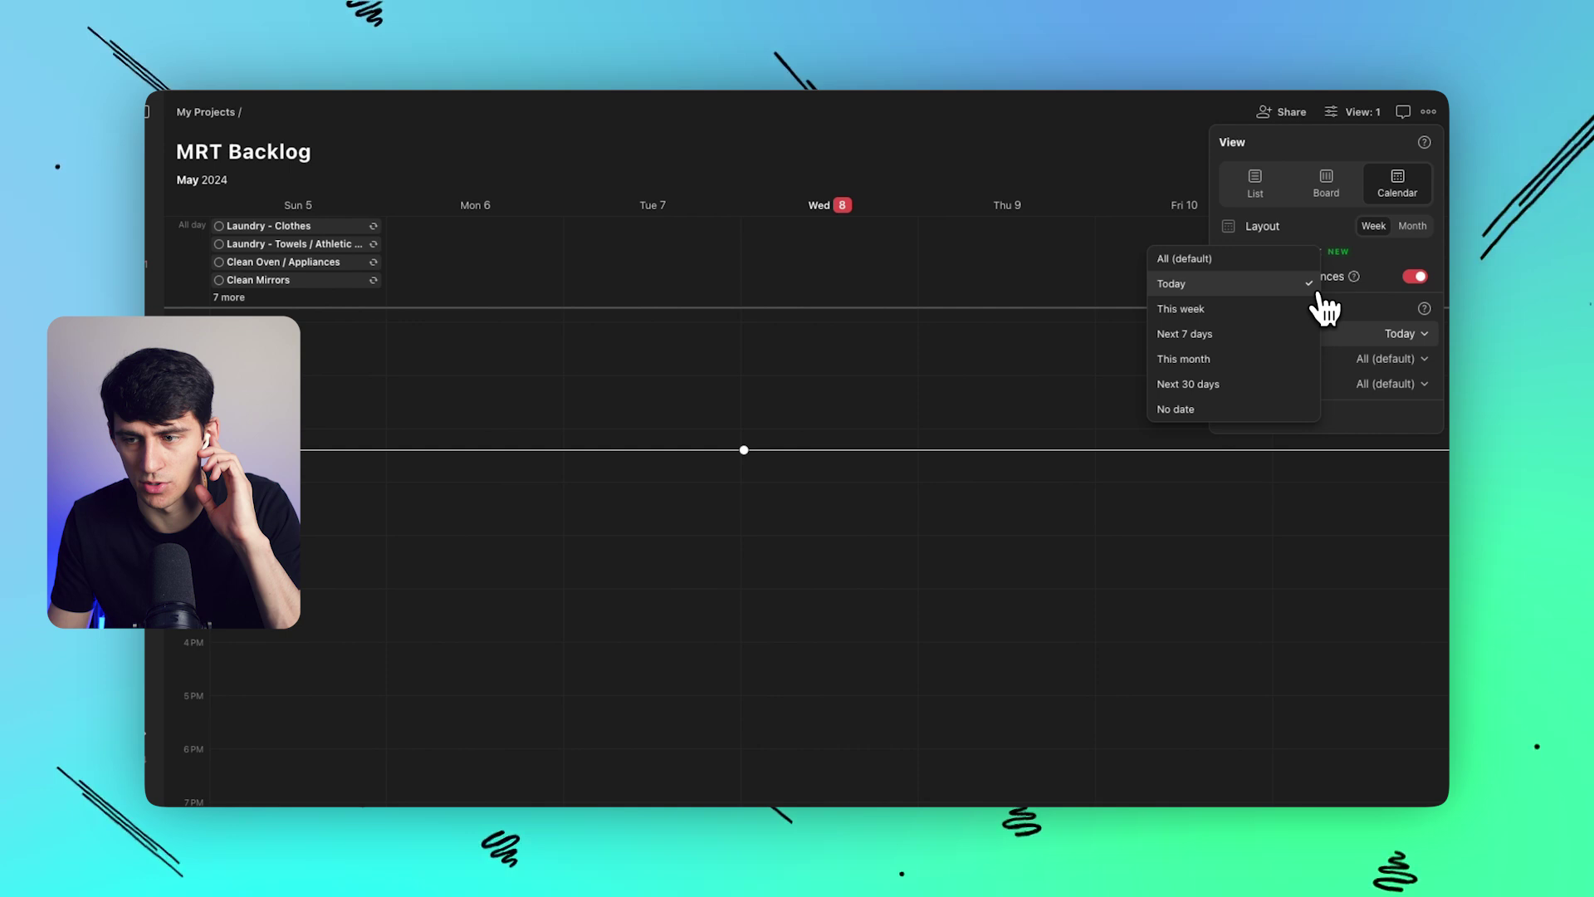
Filter the calendar's due dates to Next 7 days and turn off Future occurrences.
{"action": "left_click", "coordinate": [1389, 324]}
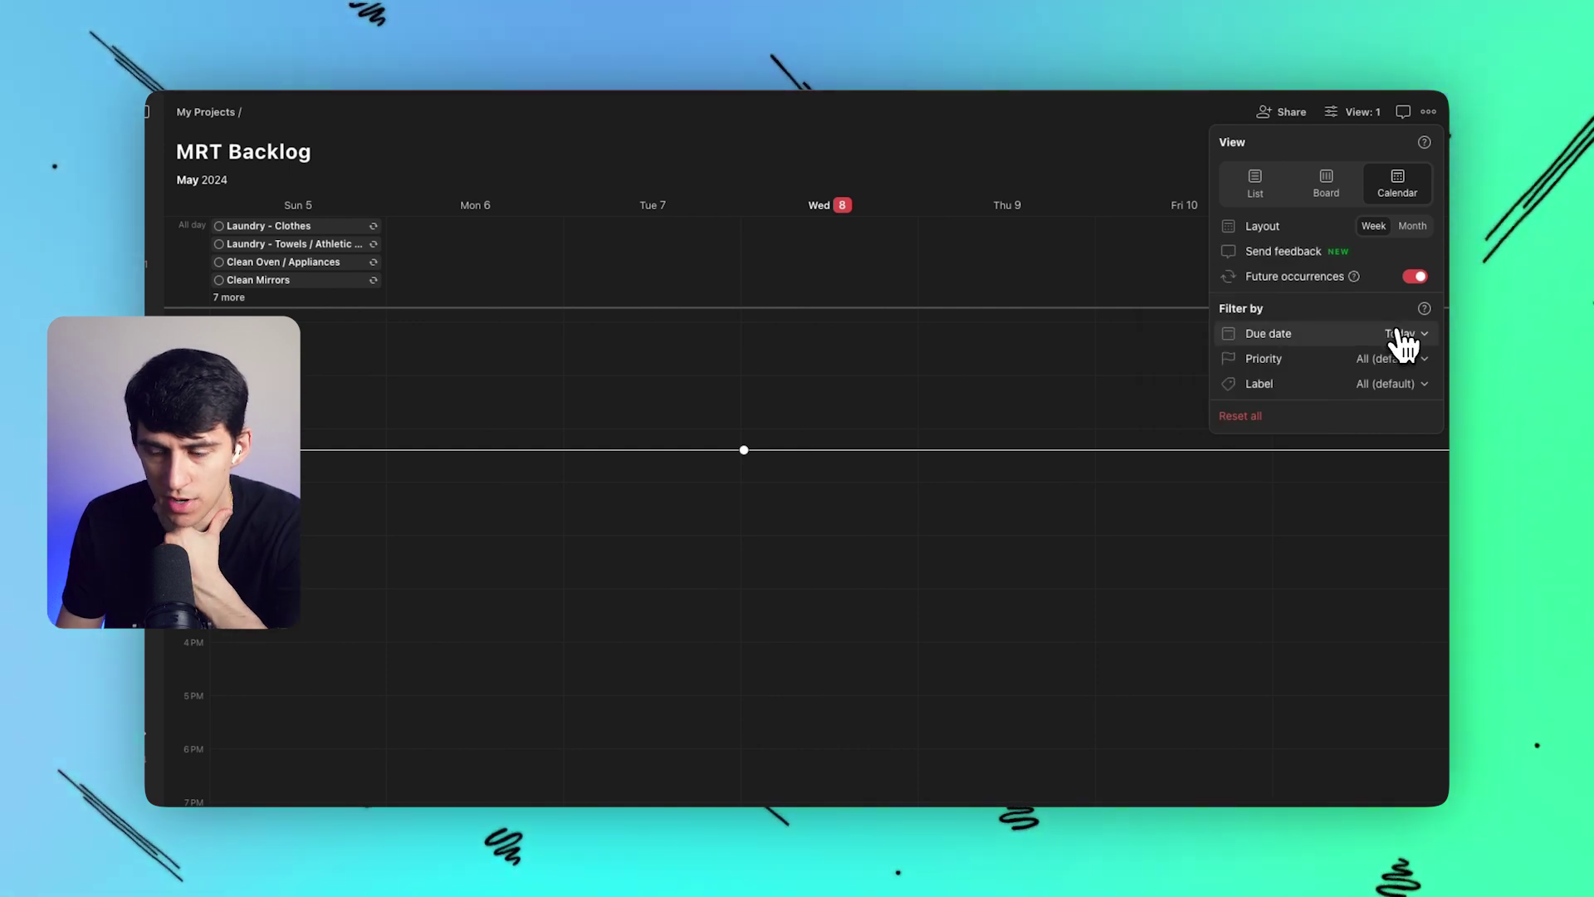
{"action": "left_click", "coordinate": [1400, 334]}
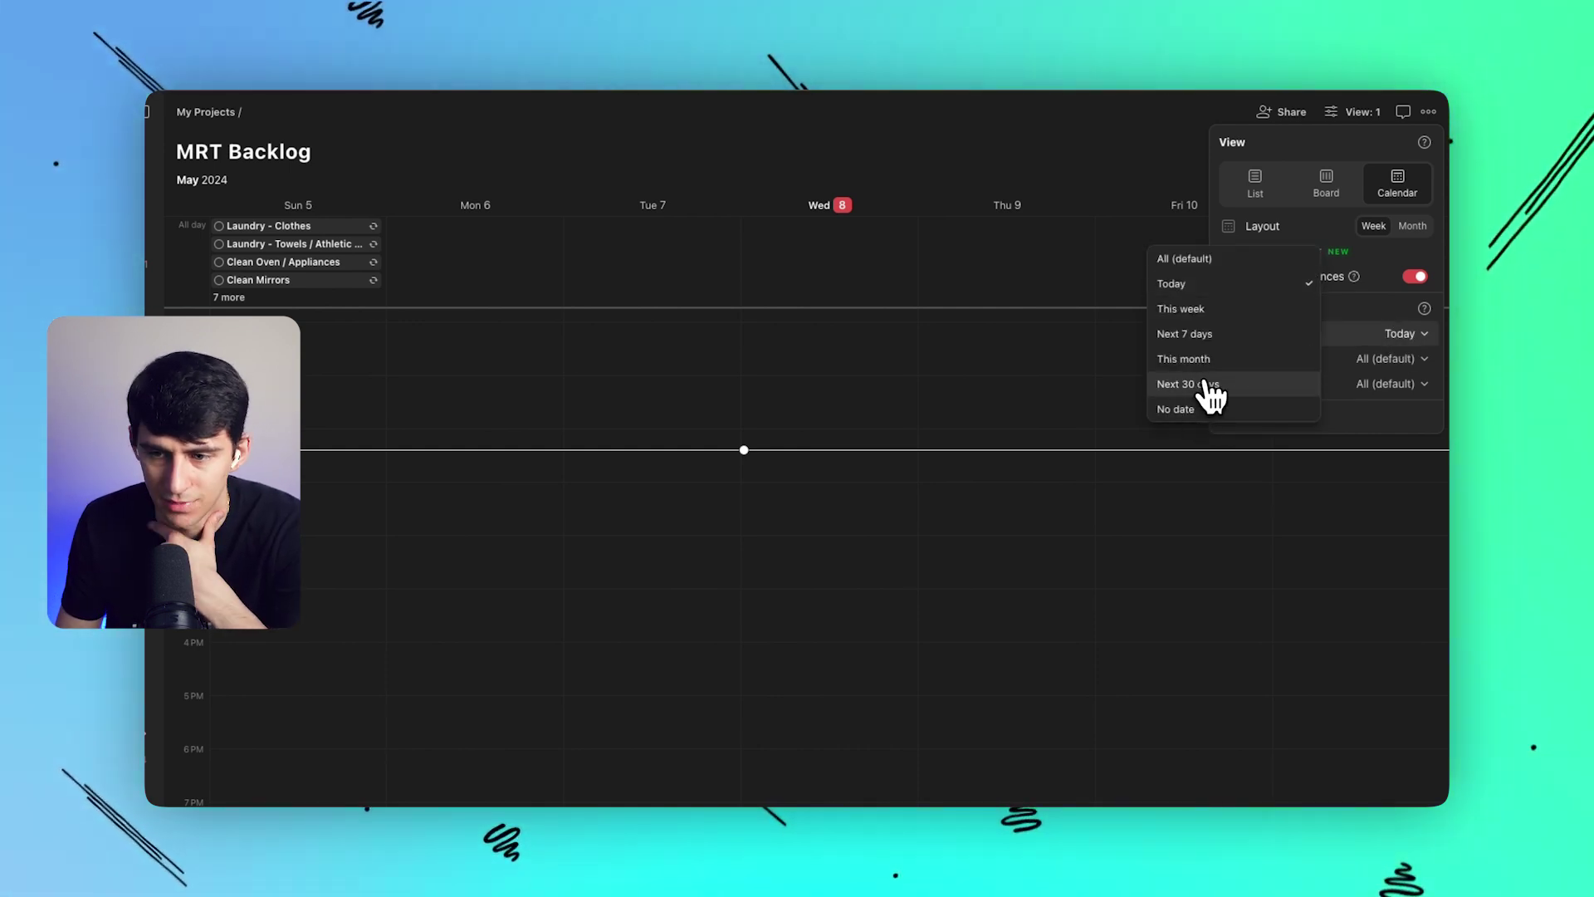
{"action": "left_click", "coordinate": [1212, 340]}
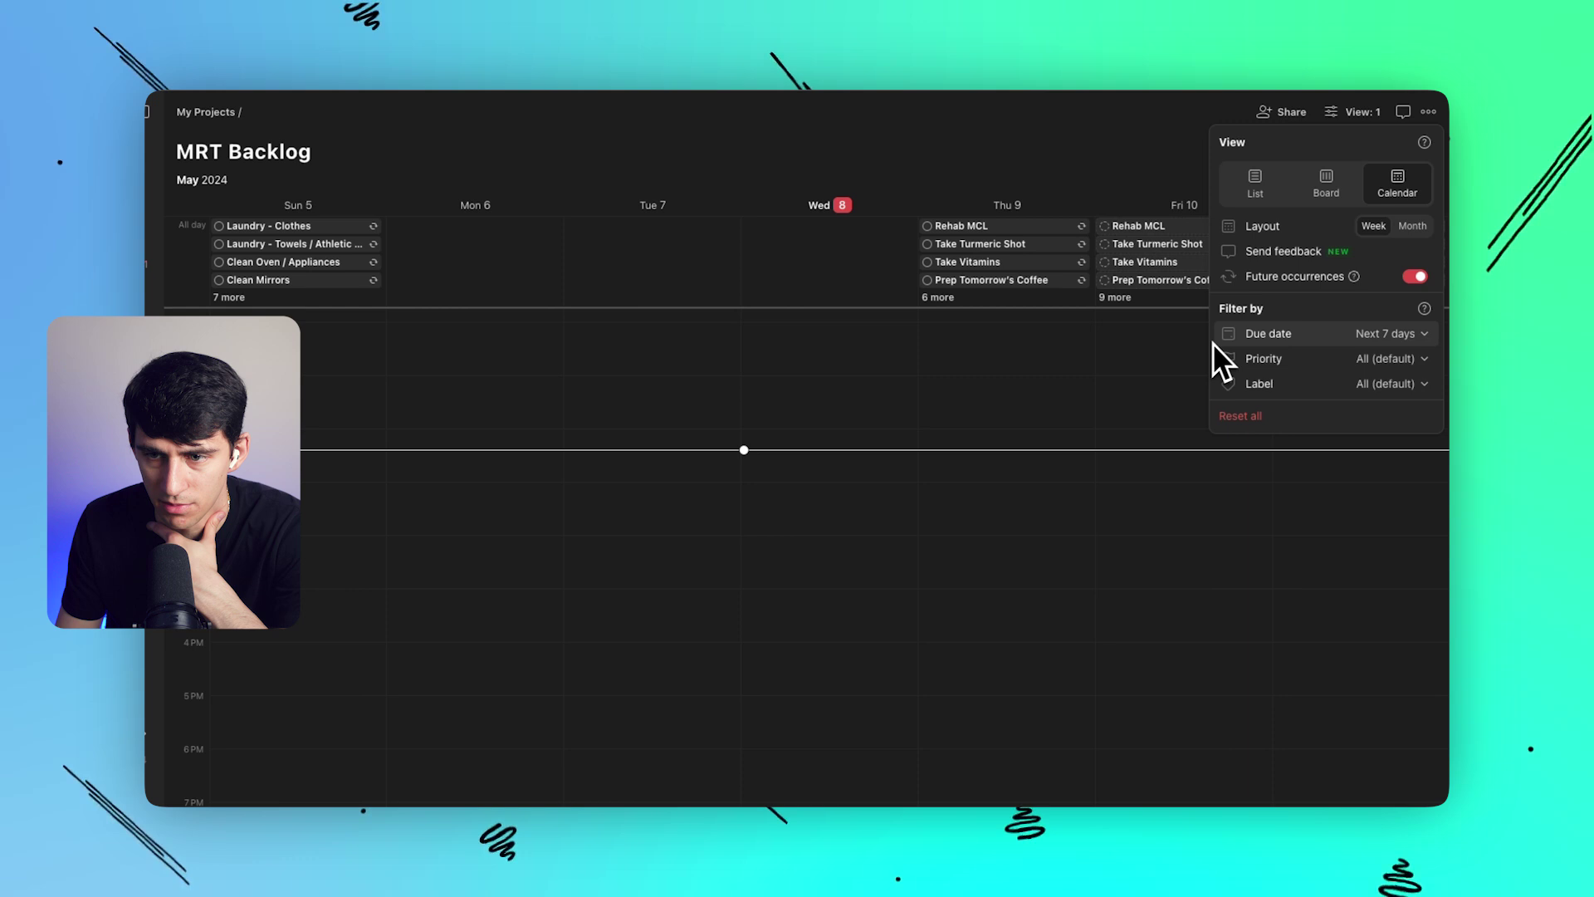
{"action": "left_click", "coordinate": [1413, 278]}
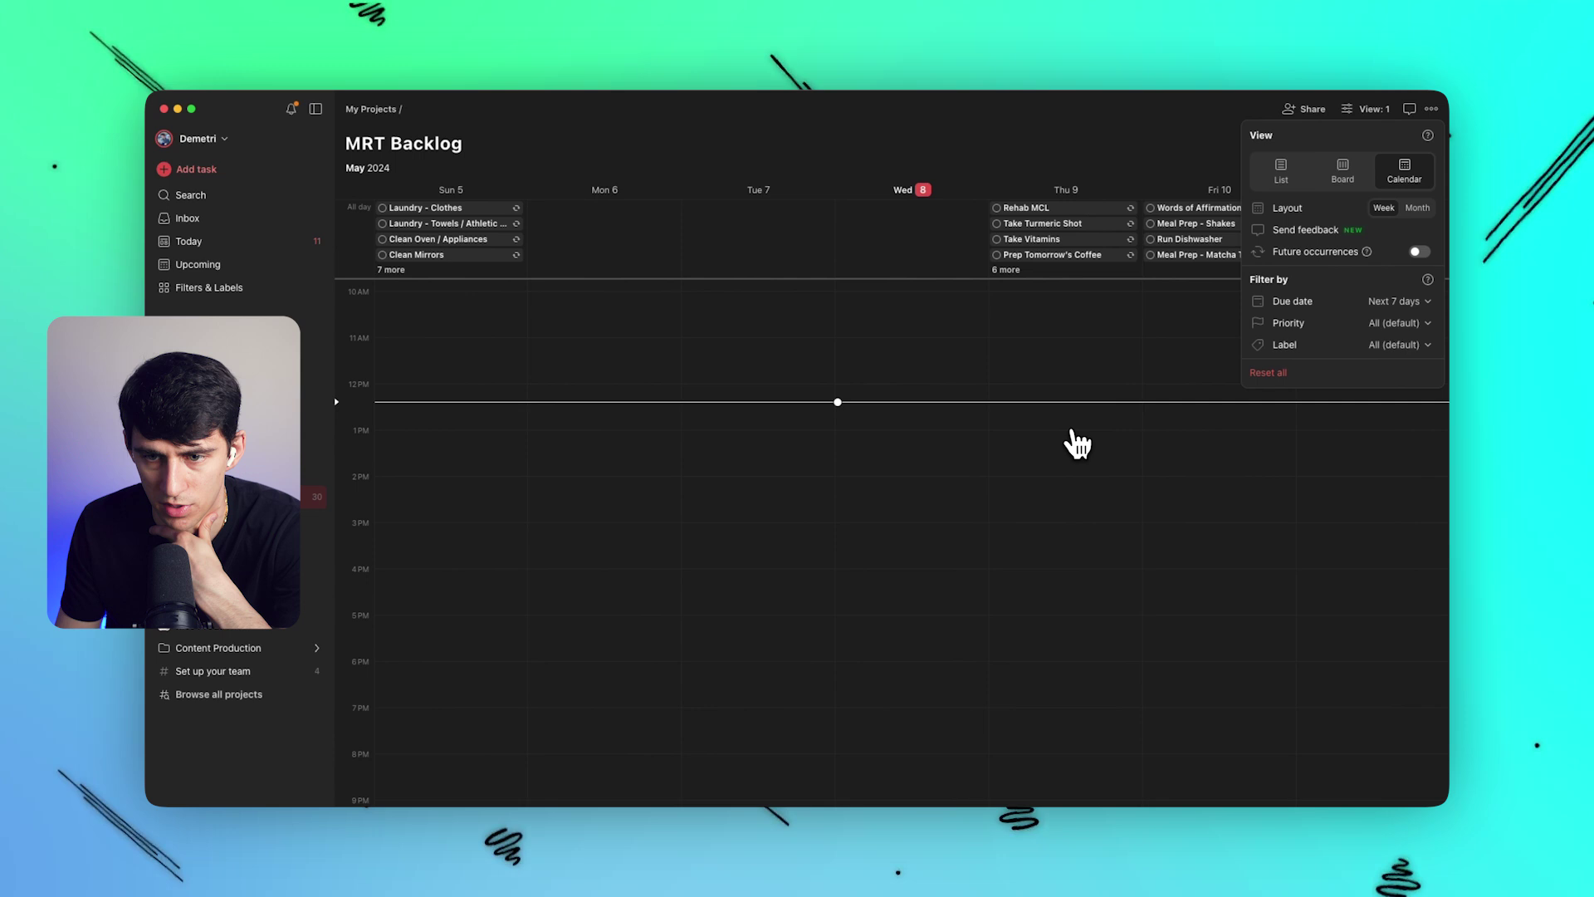
Quick-add a 'take the trash out' task at 1 PM today.
{"action": "left_click", "coordinate": [944, 462]}
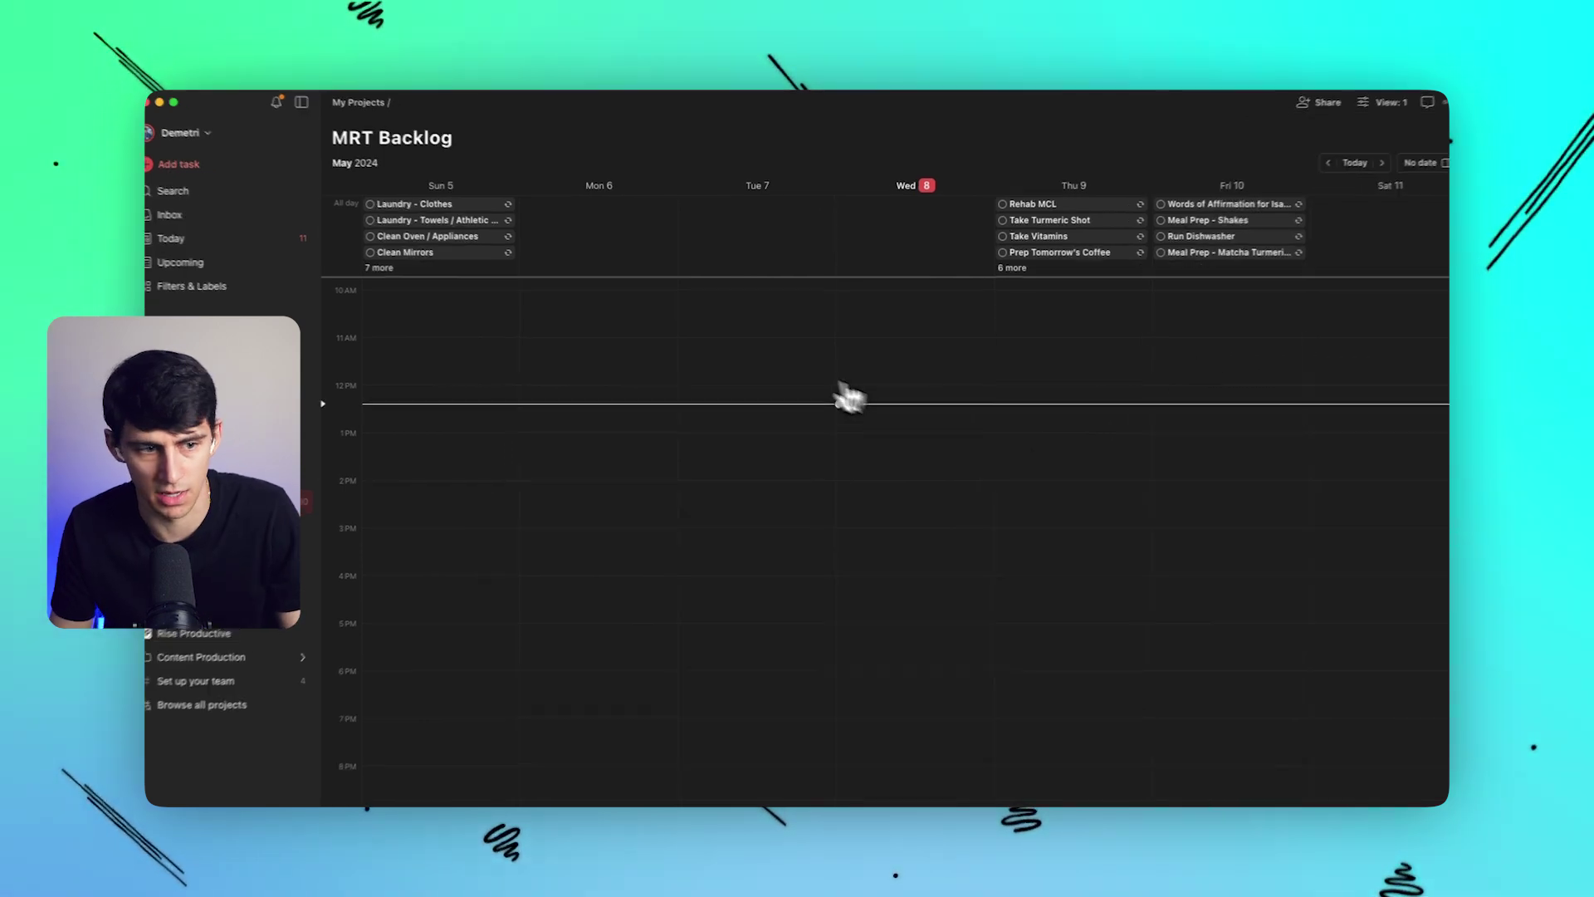
{"action": "type", "text": "qtake the trash out today at 1pm for 15 min"}
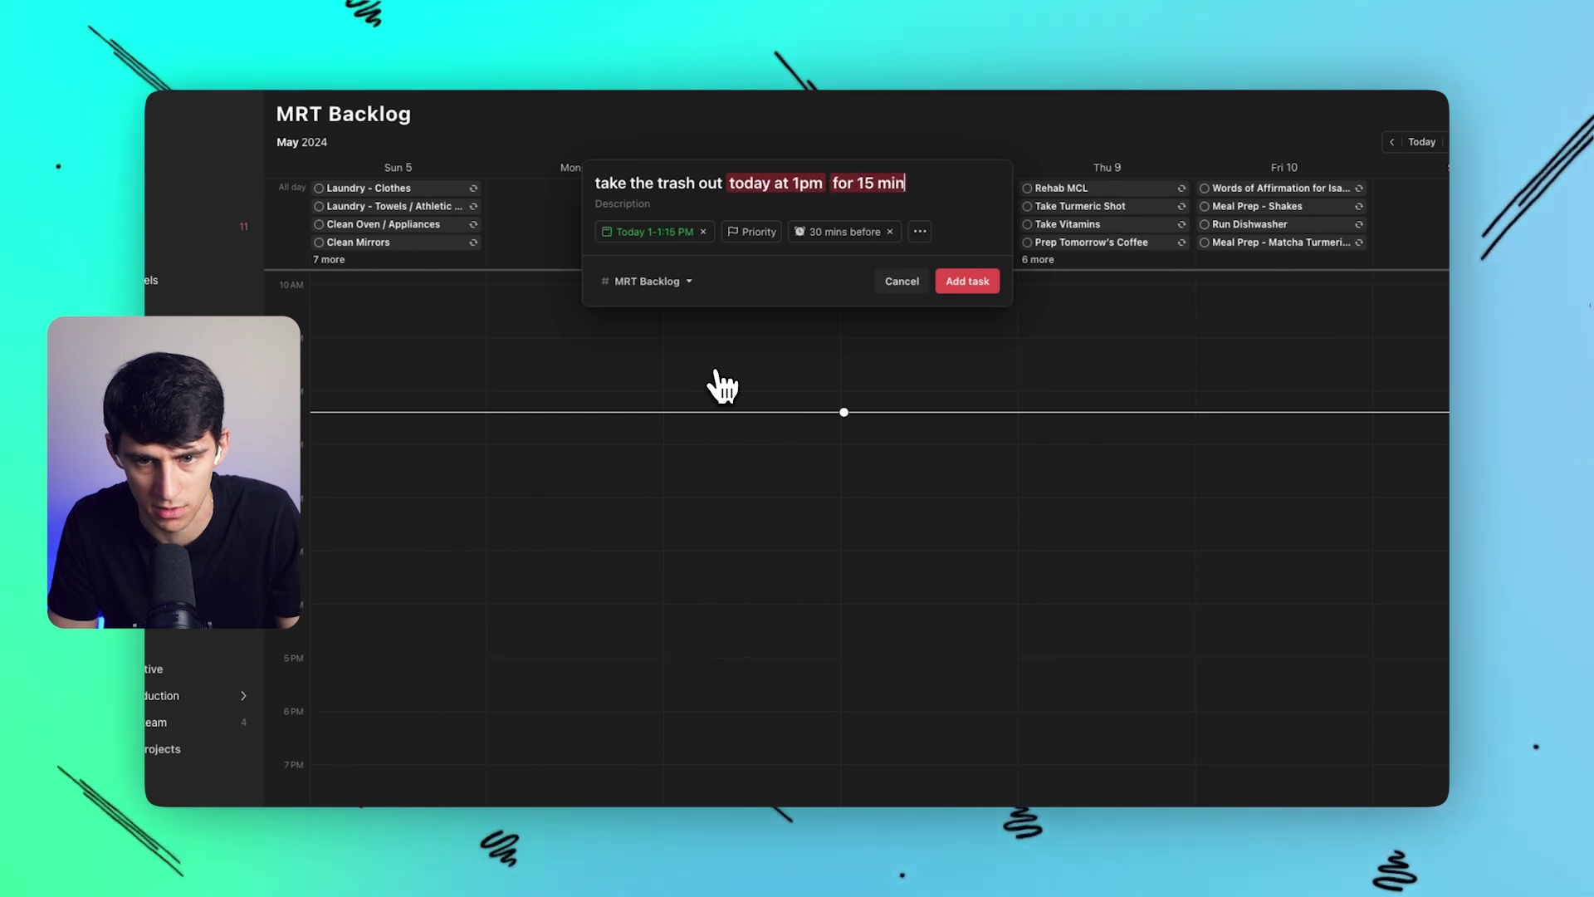
{"action": "key", "text": "Return"}
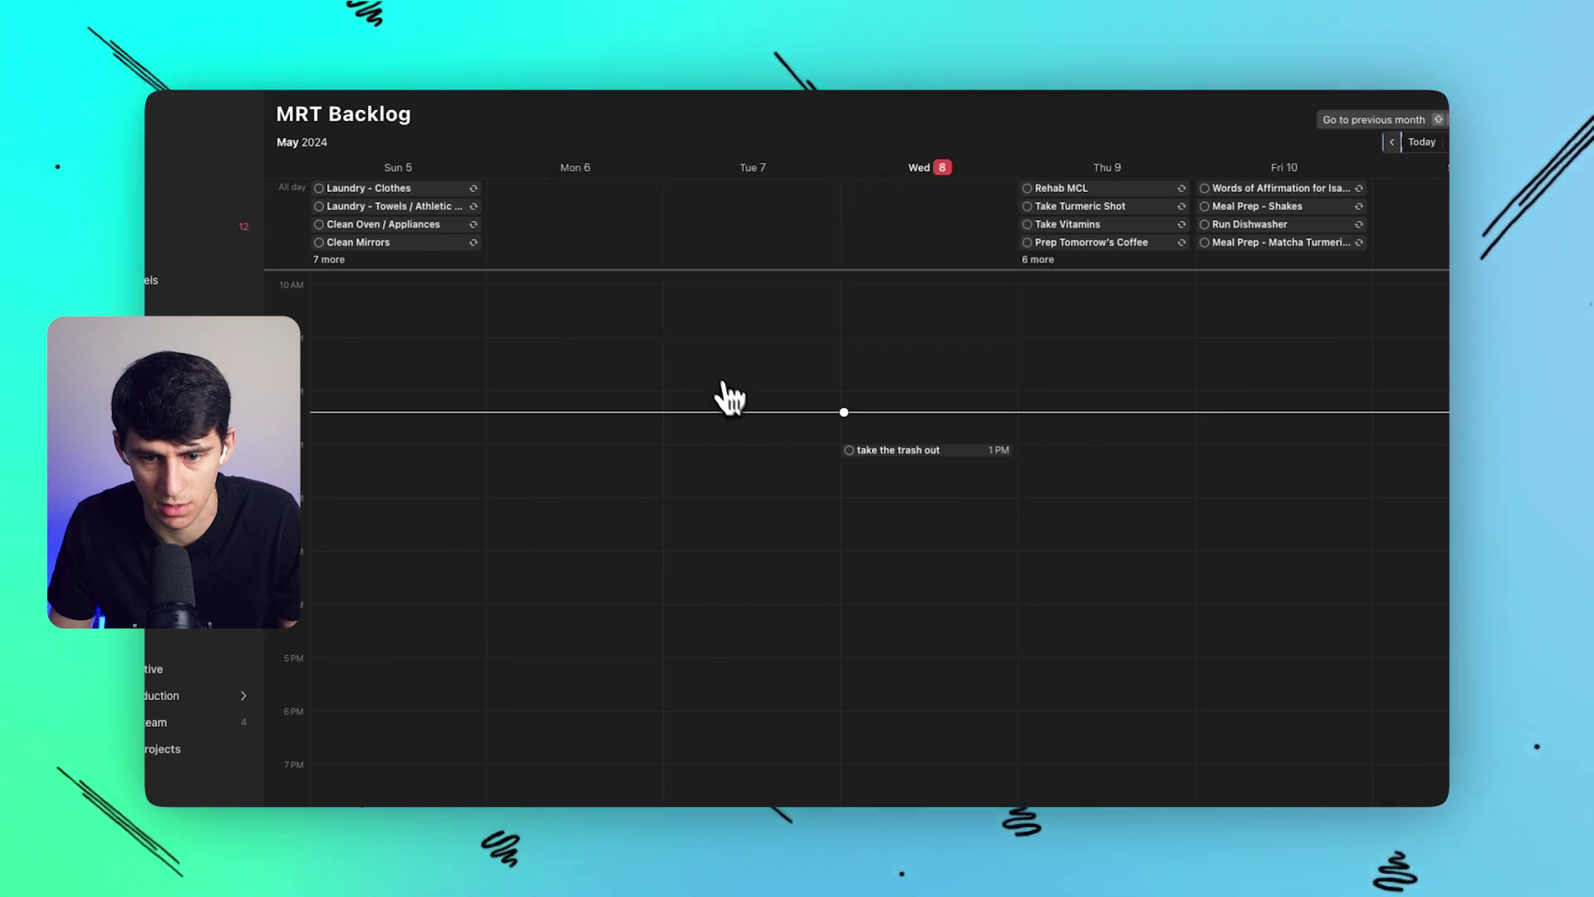
Move 'take the trash out' to Thursday the 9th at 1 PM and open view options.
{"action": "left_click_drag", "start_coordinate": [871, 495], "coordinate": [936, 492]}
{"action": "left_click", "coordinate": [814, 491]}
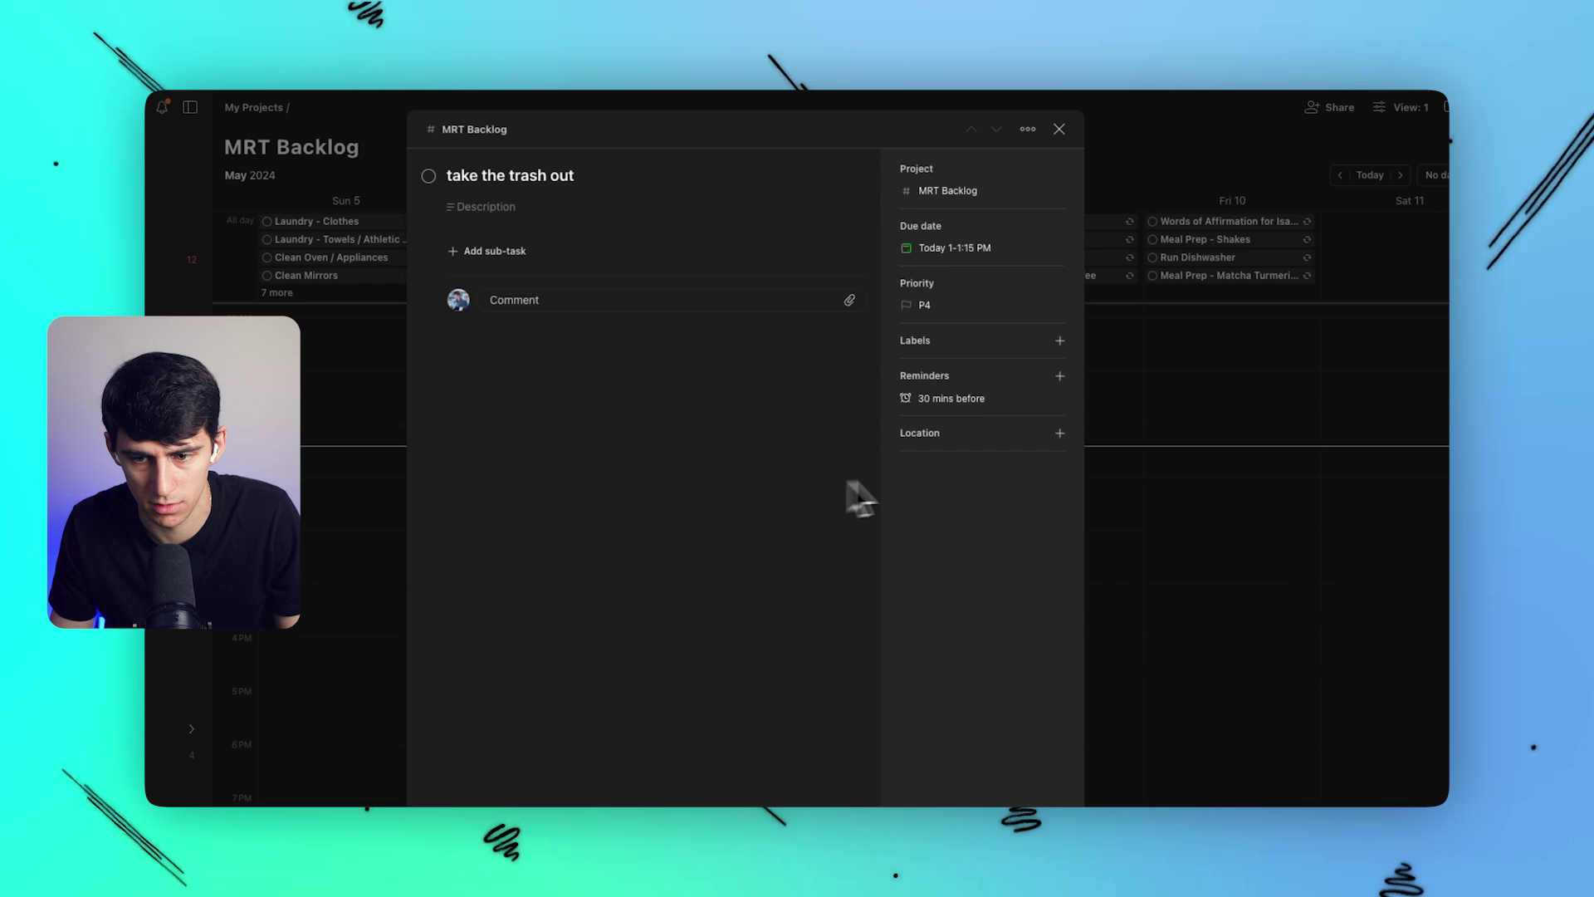
{"action": "key", "text": "Escape"}
{"action": "right_click", "coordinate": [840, 489]}
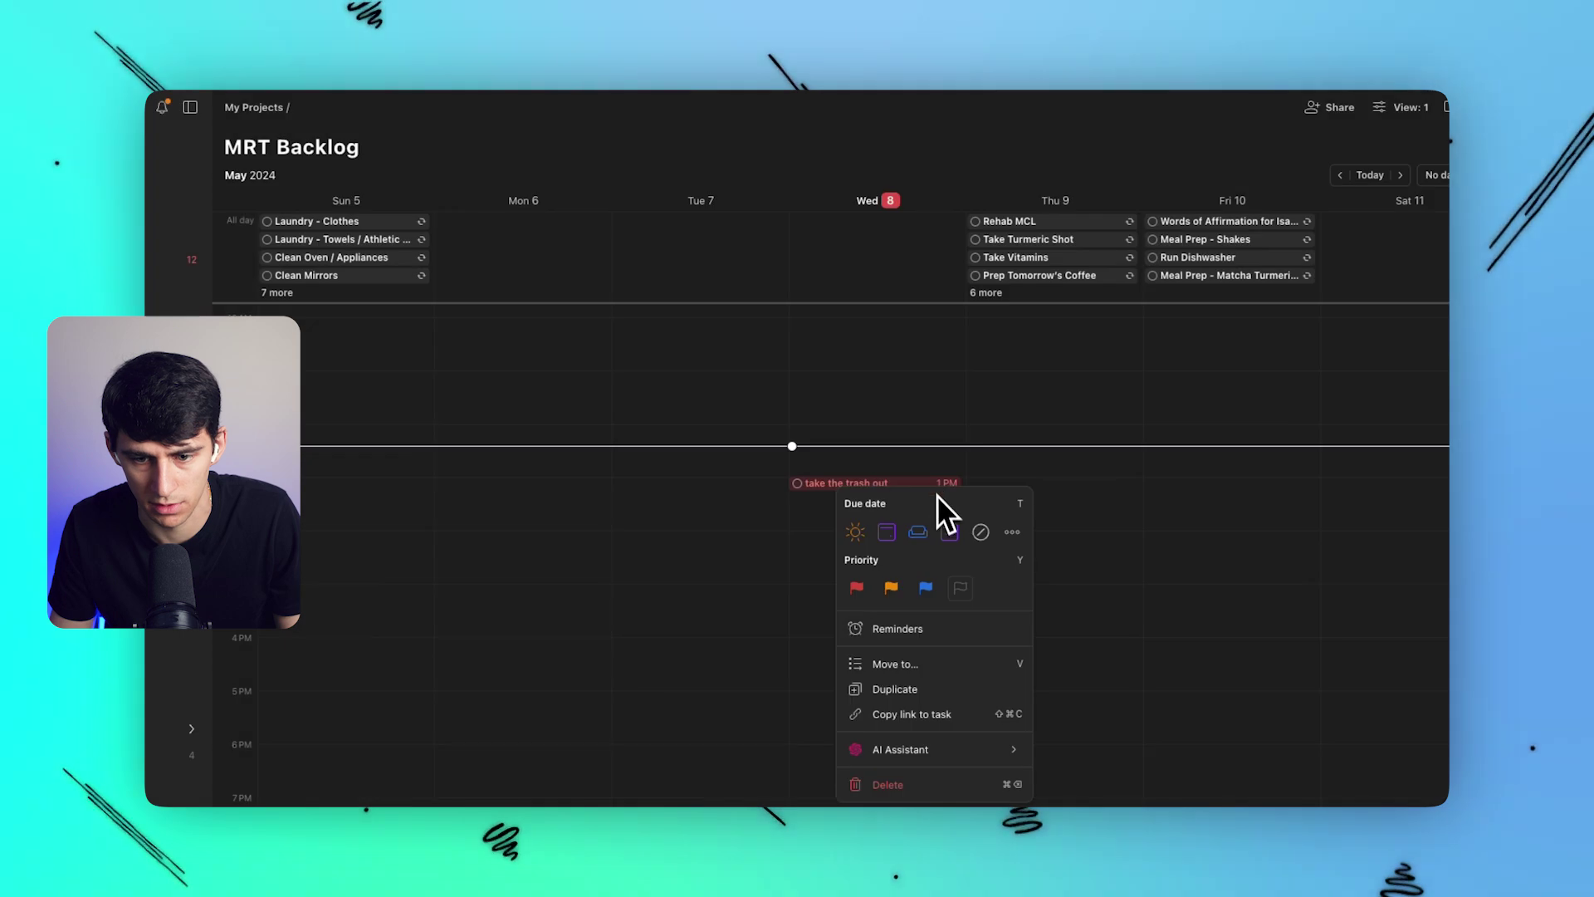
{"action": "left_click", "coordinate": [873, 535]}
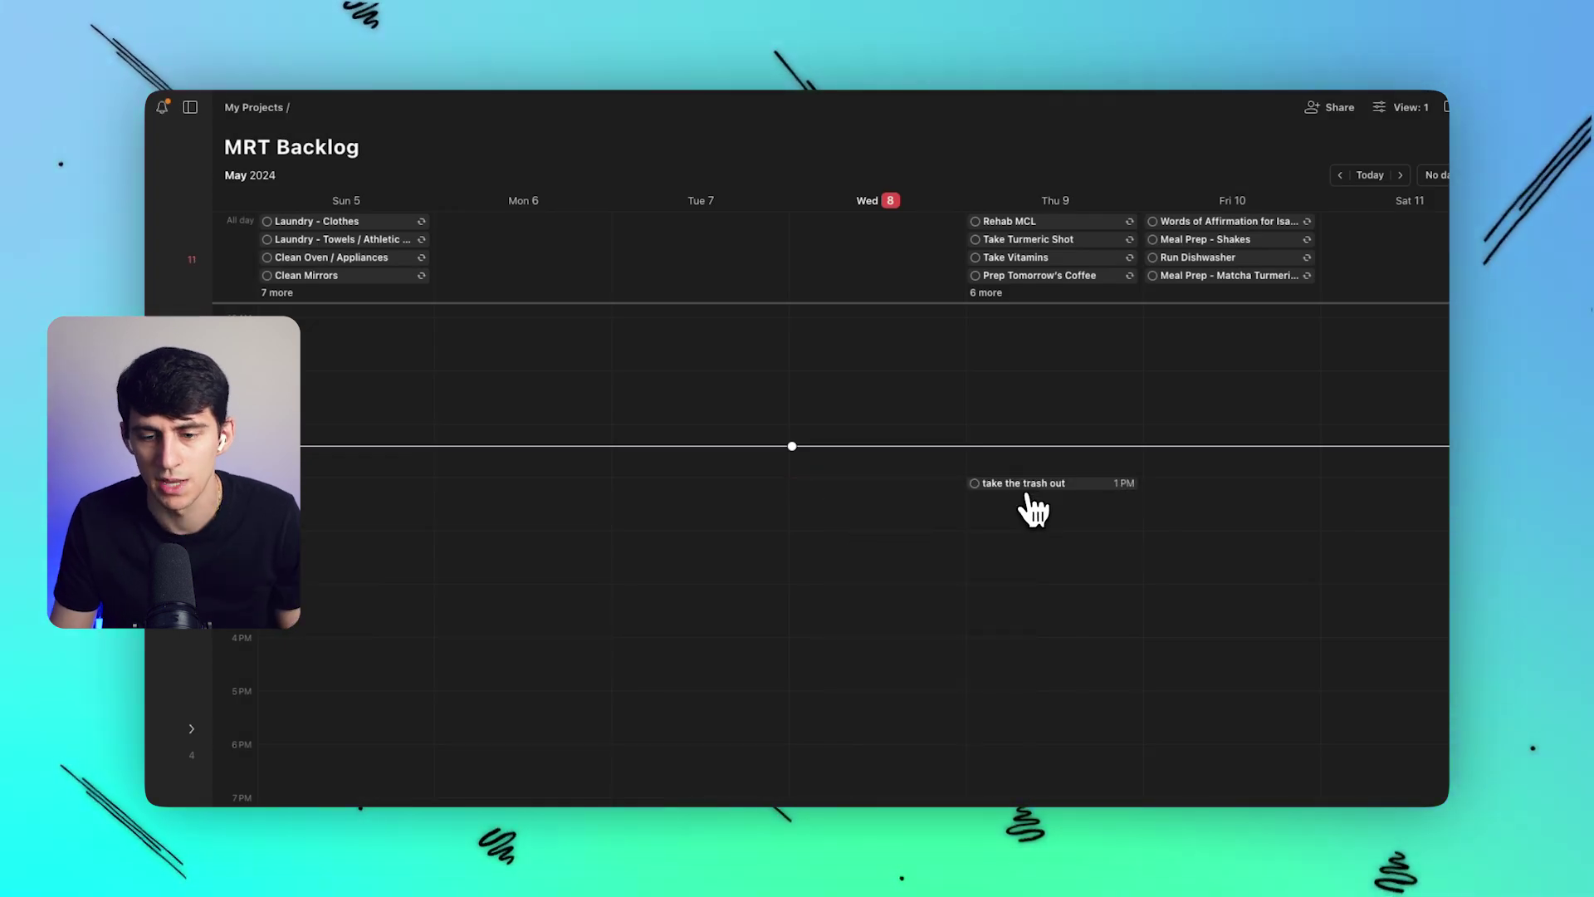
{"action": "left_click", "coordinate": [1337, 106]}
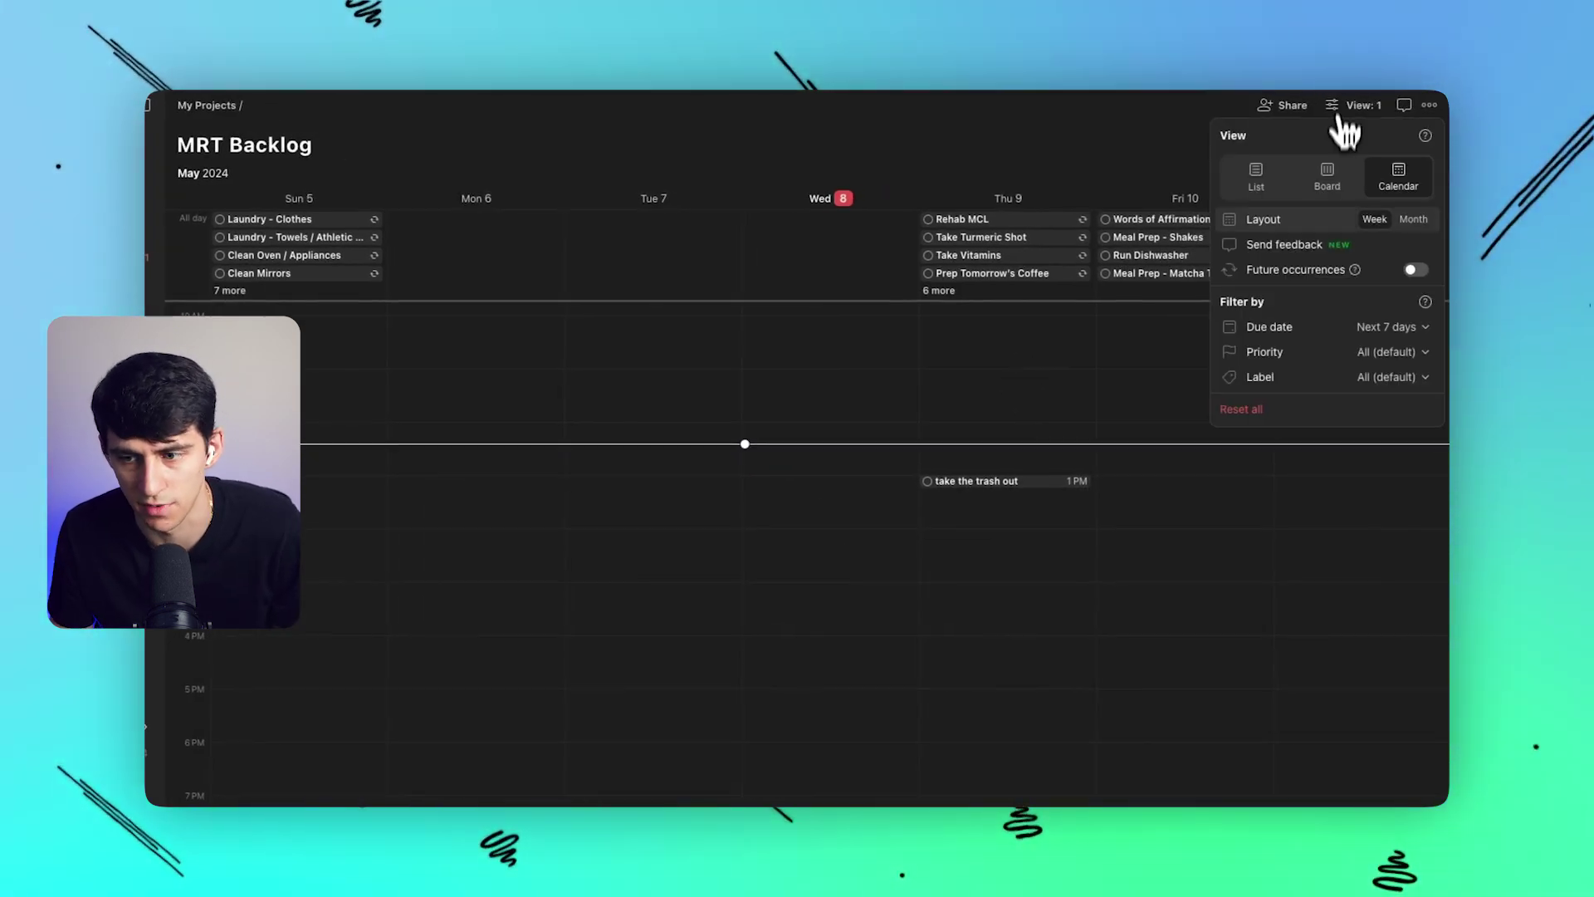
{"action": "left_click", "coordinate": [1335, 367]}
{"action": "left_click", "coordinate": [1335, 367]}
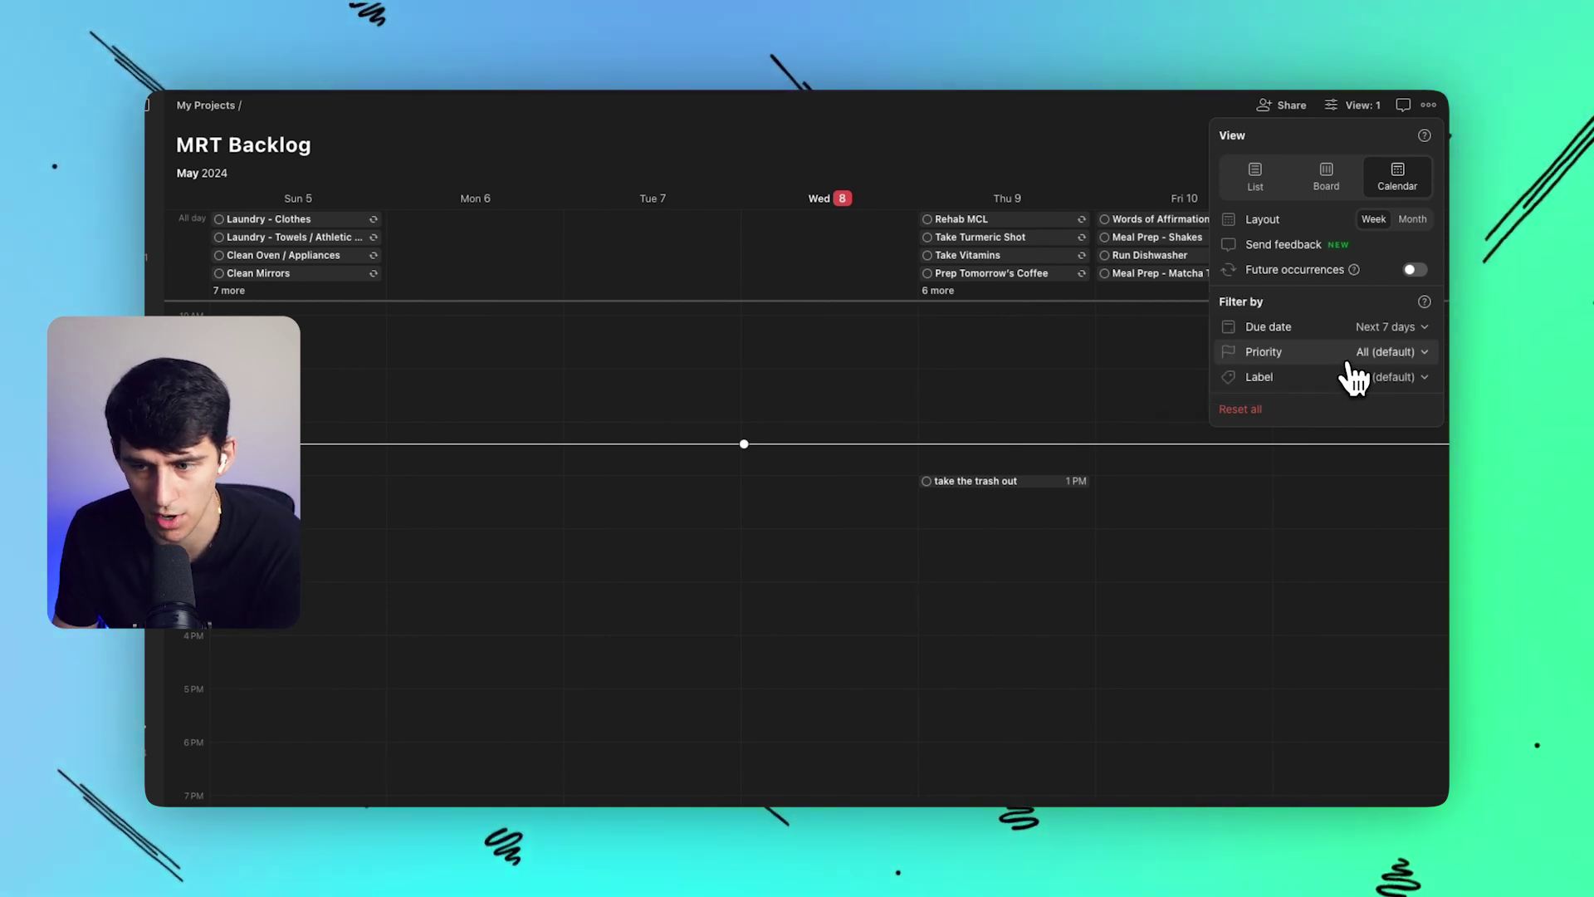
{"action": "left_click", "coordinate": [1350, 378]}
{"action": "left_click", "coordinate": [1353, 382]}
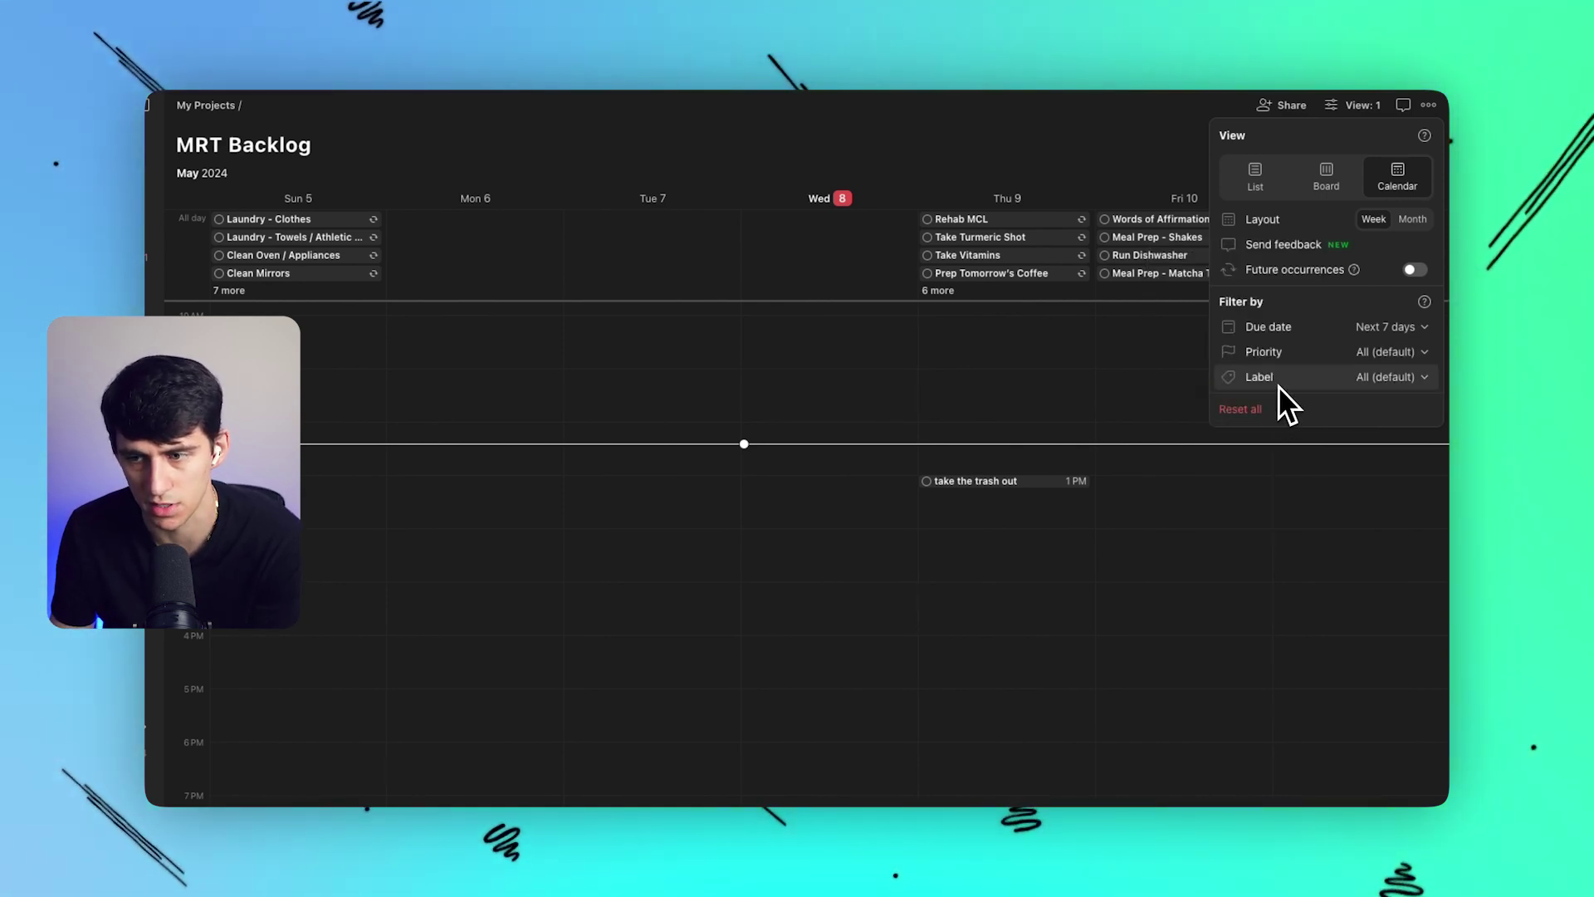
{"action": "left_click", "coordinate": [1410, 220]}
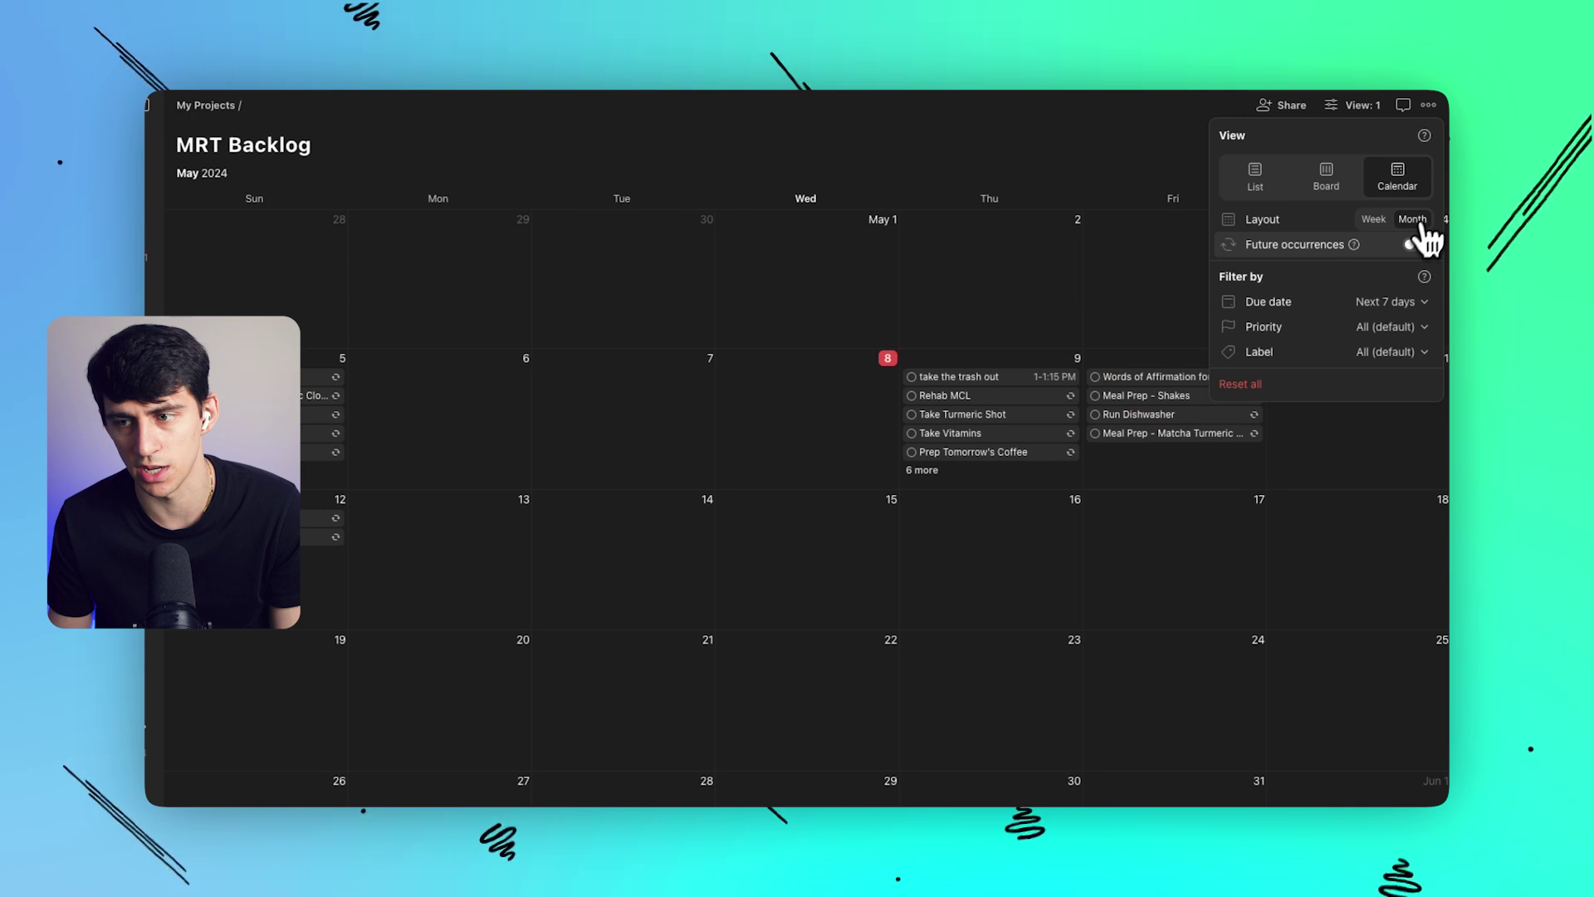
{"action": "left_click", "coordinate": [1371, 221]}
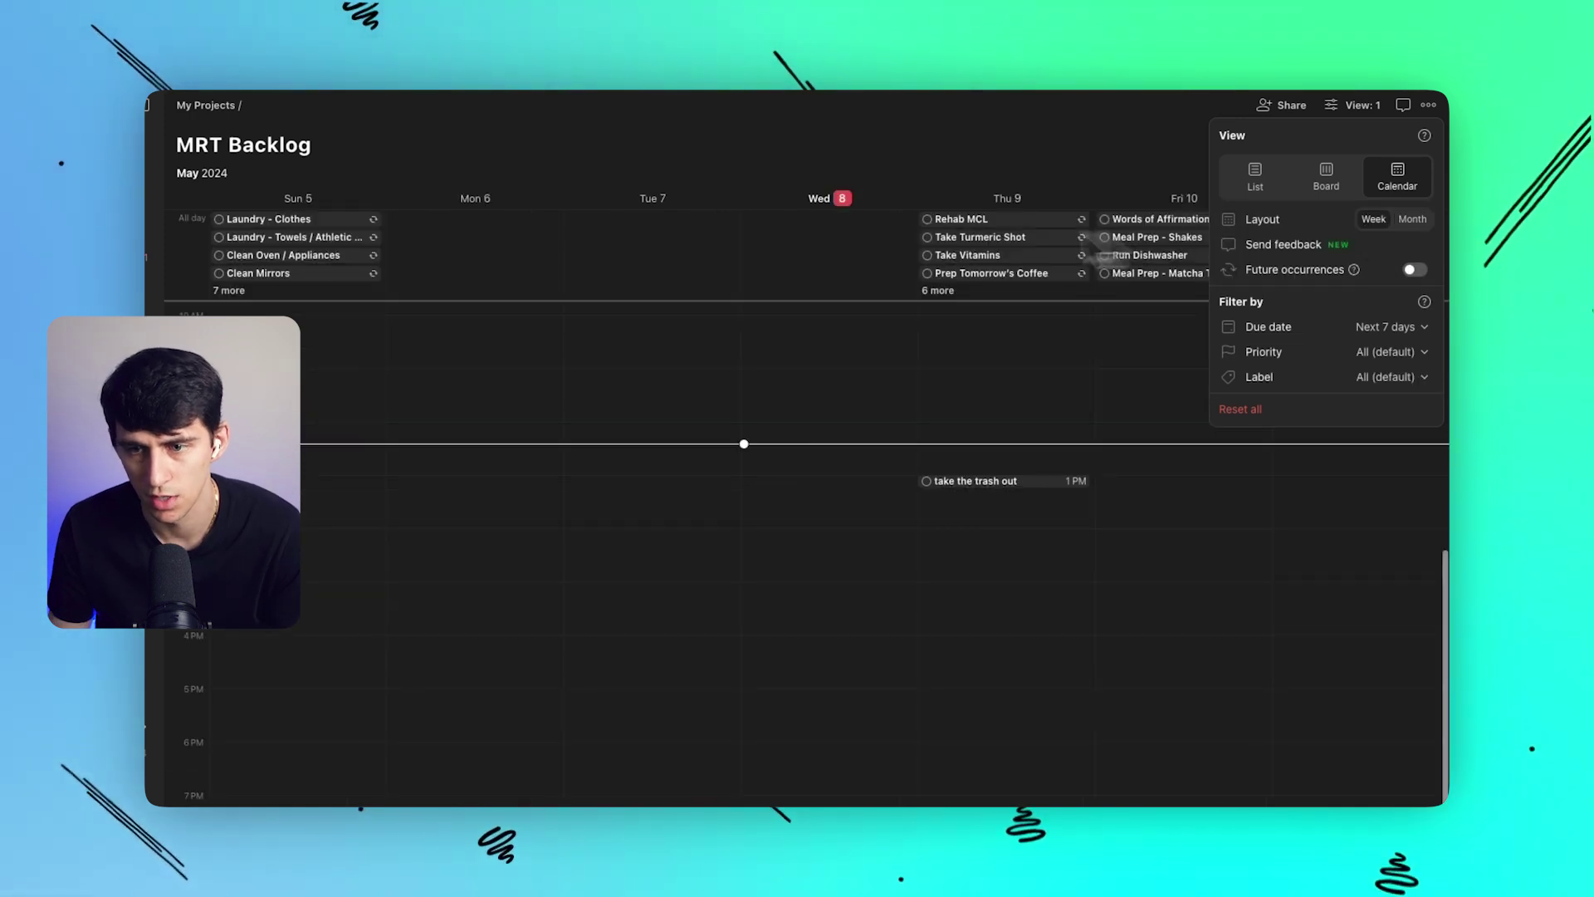
{"action": "left_click", "coordinate": [857, 304]}
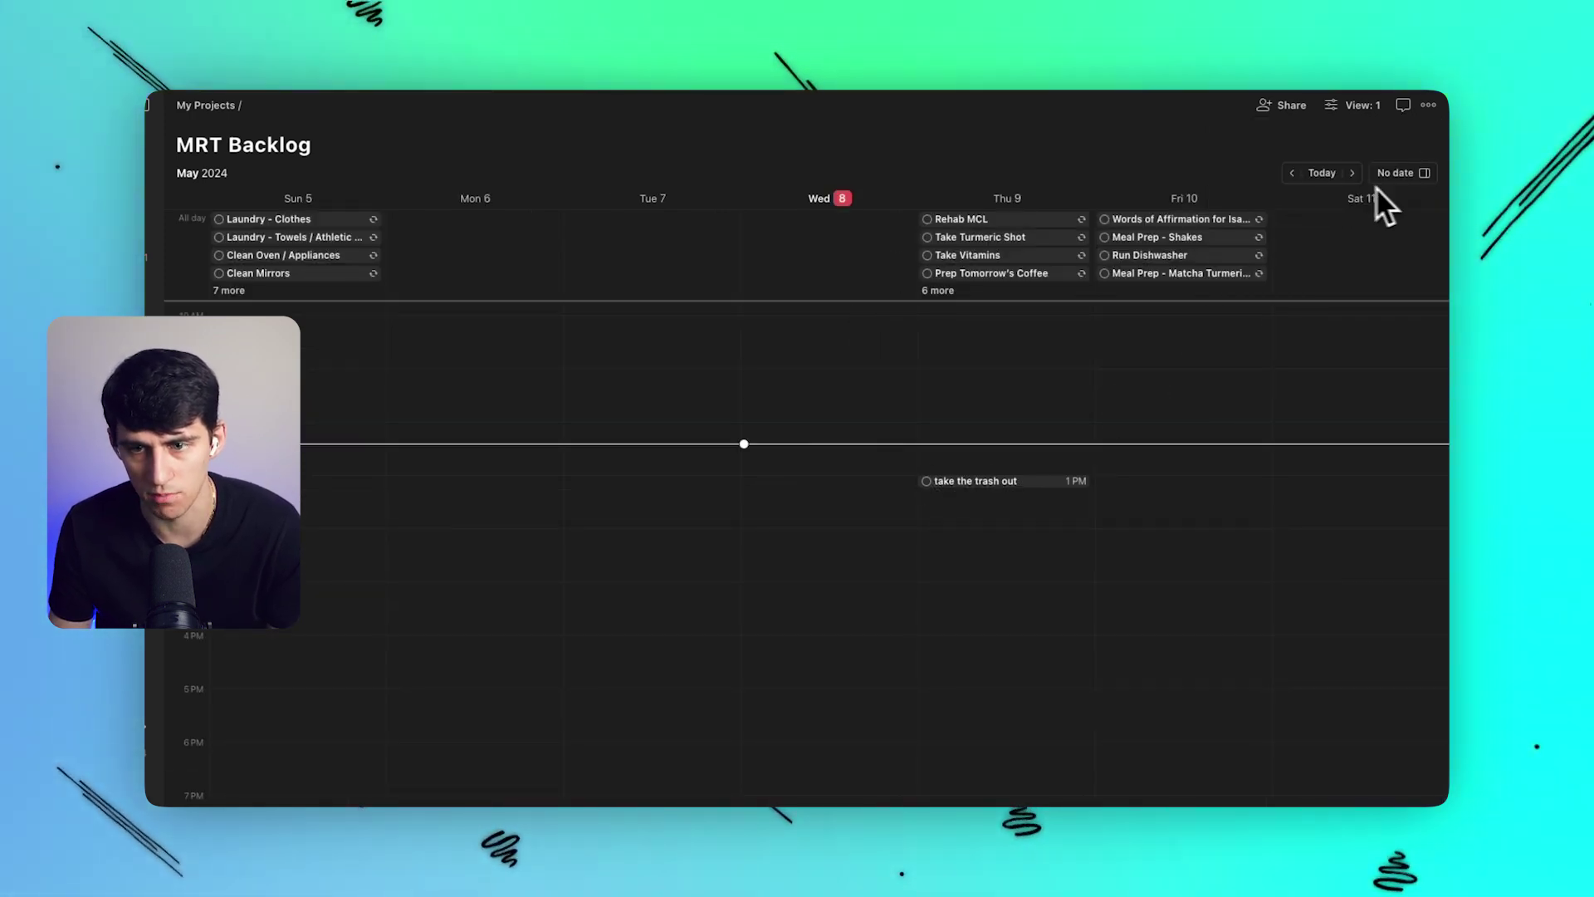
{"action": "left_click", "coordinate": [1379, 110]}
{"action": "mouse_move", "coordinate": [1355, 270]}
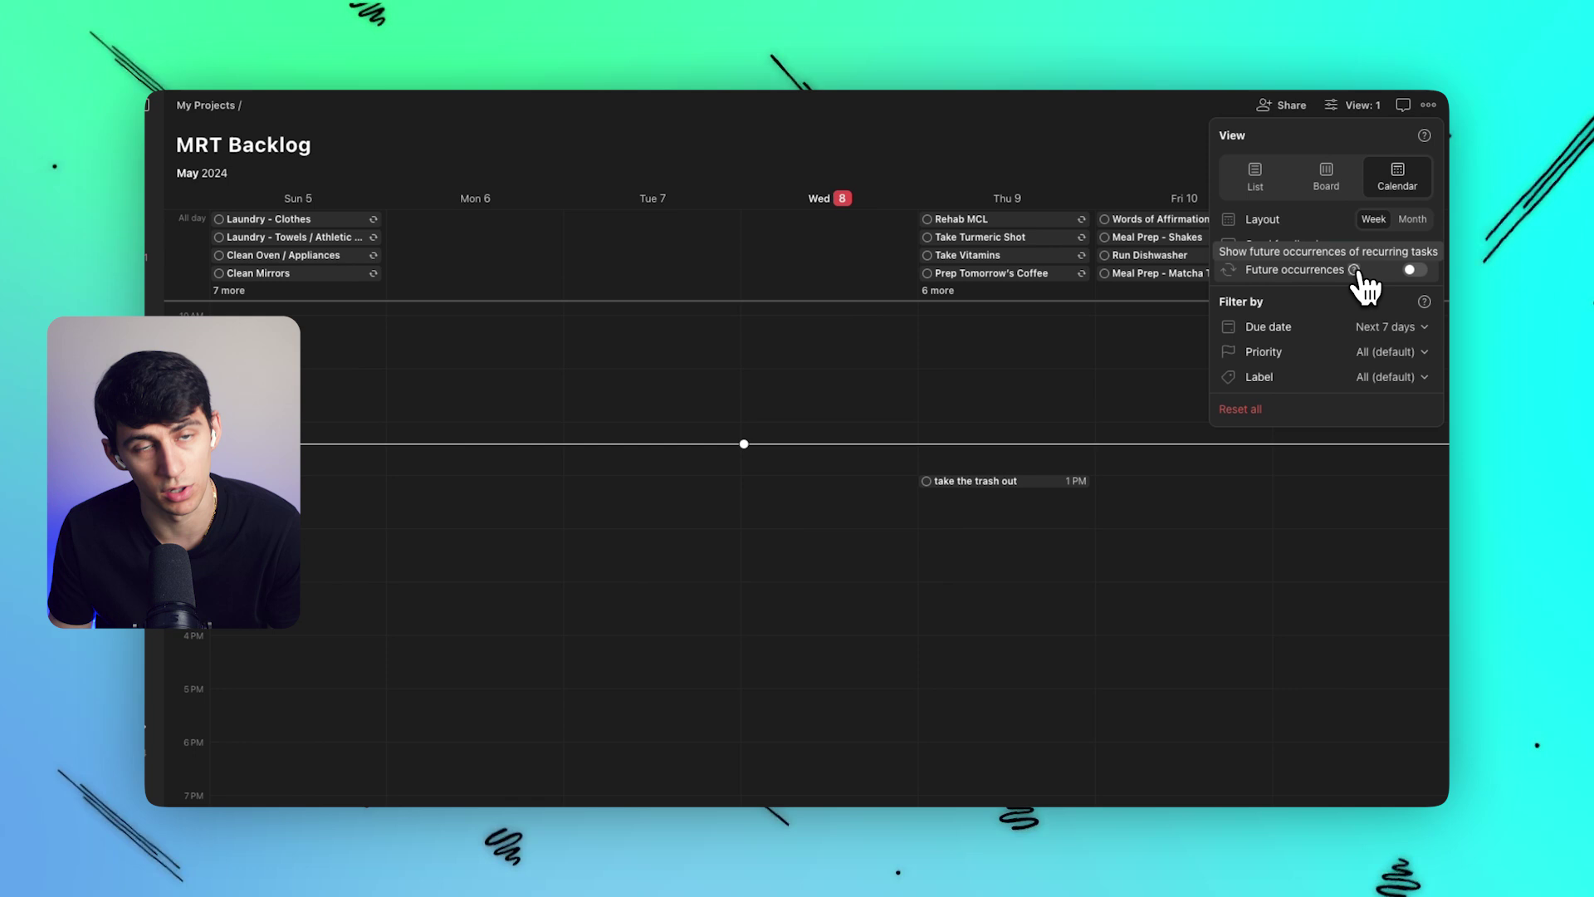
Close the View panel and set 'take the trash out' to No Date from its context menu.
{"action": "left_click", "coordinate": [1018, 342]}
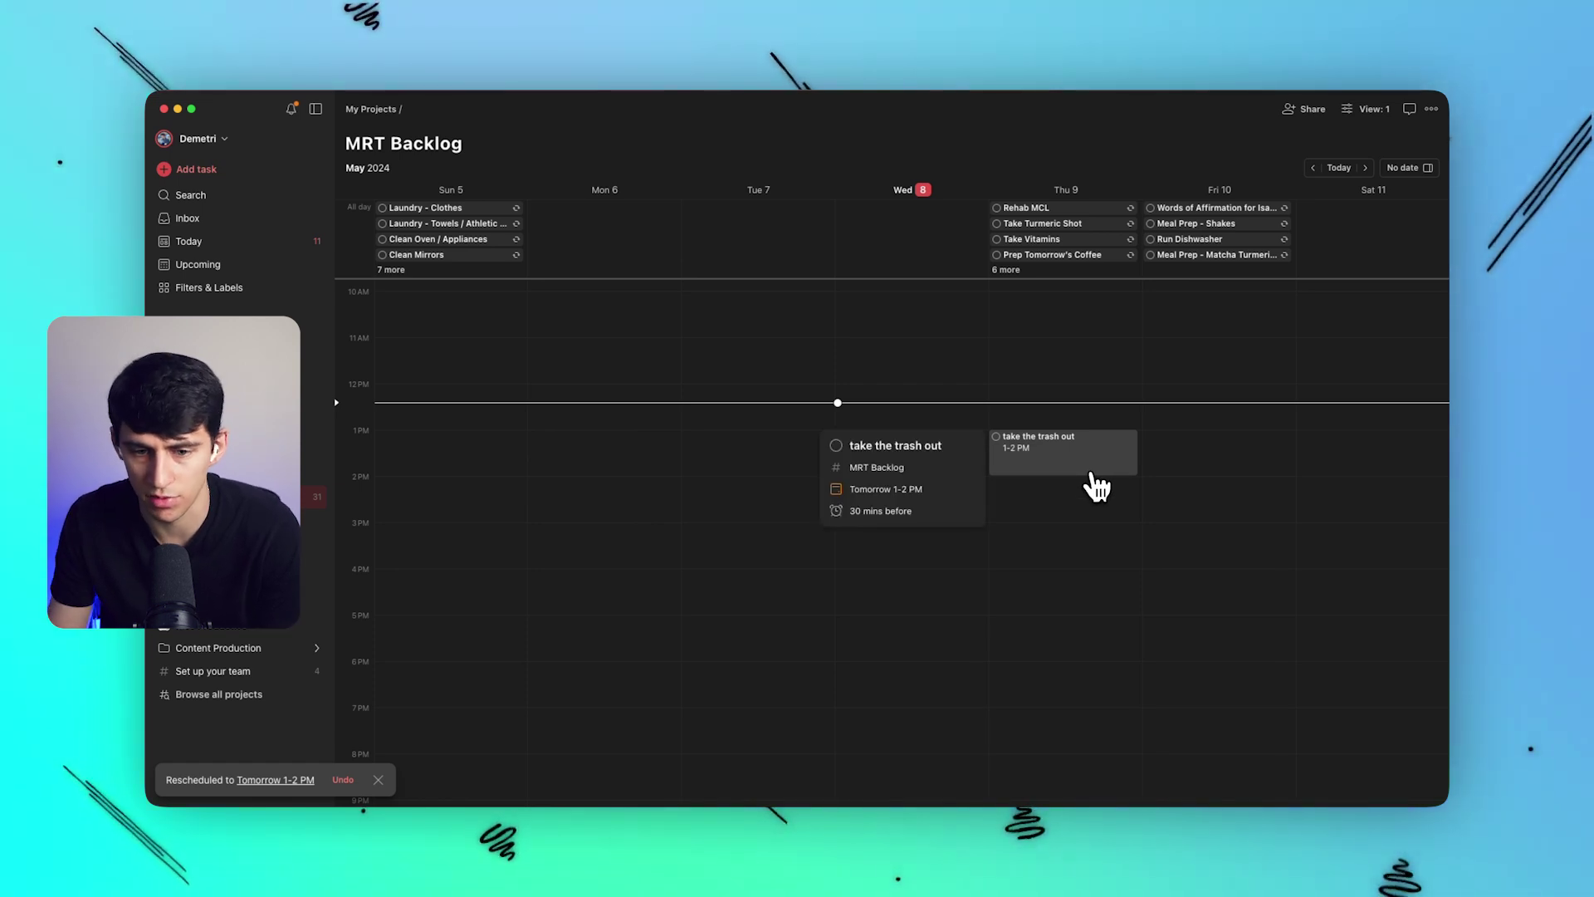
{"action": "right_click", "coordinate": [1092, 469]}
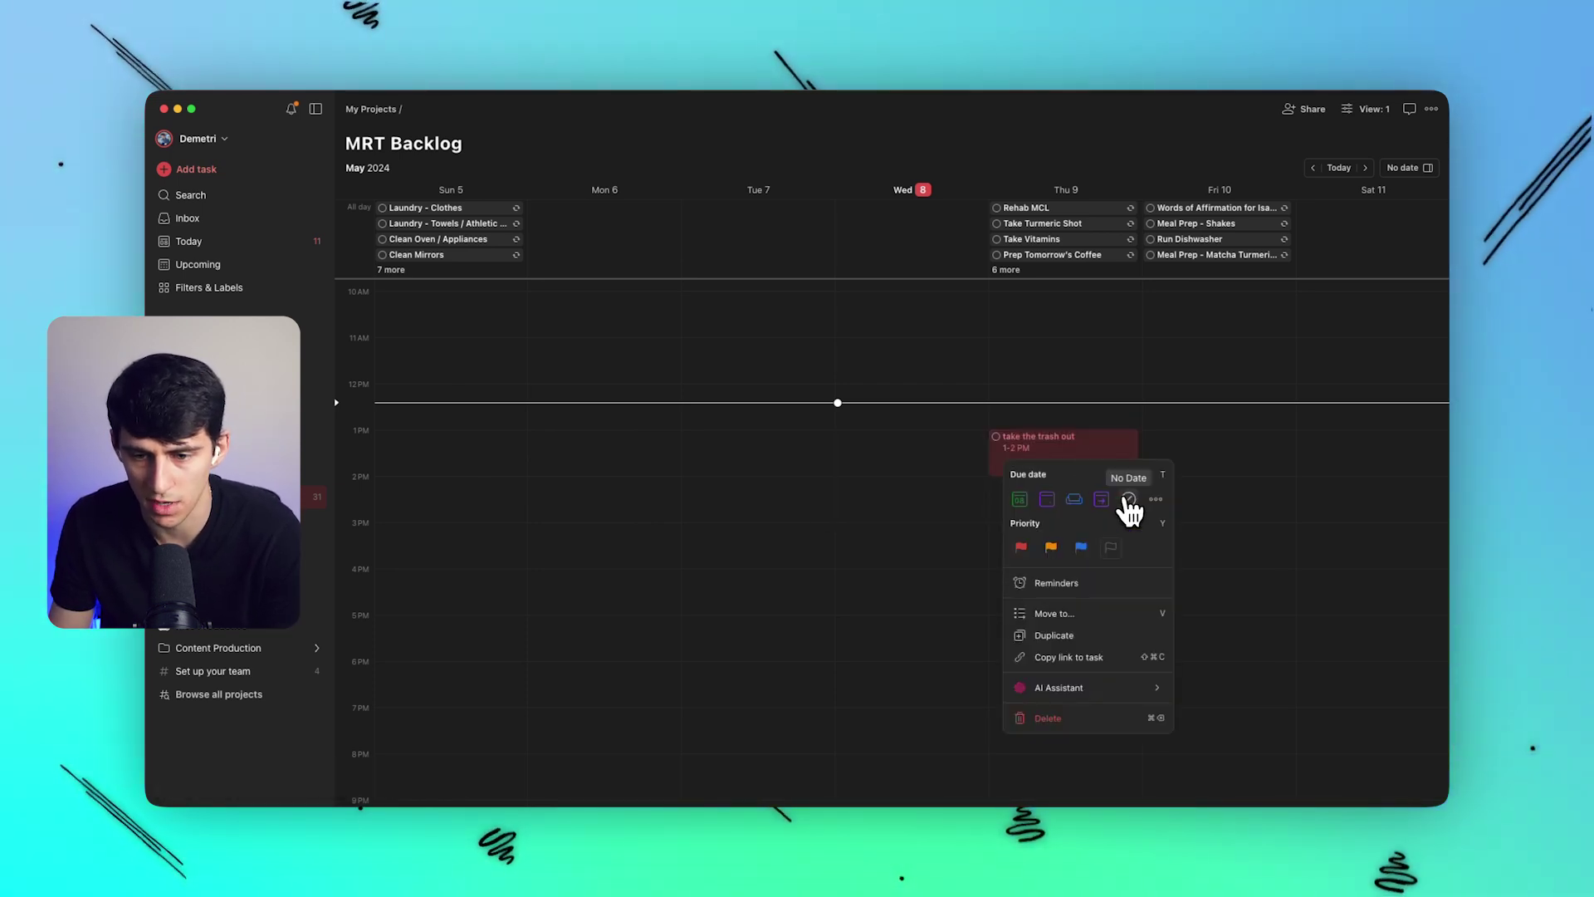
{"action": "left_click", "coordinate": [1129, 500]}
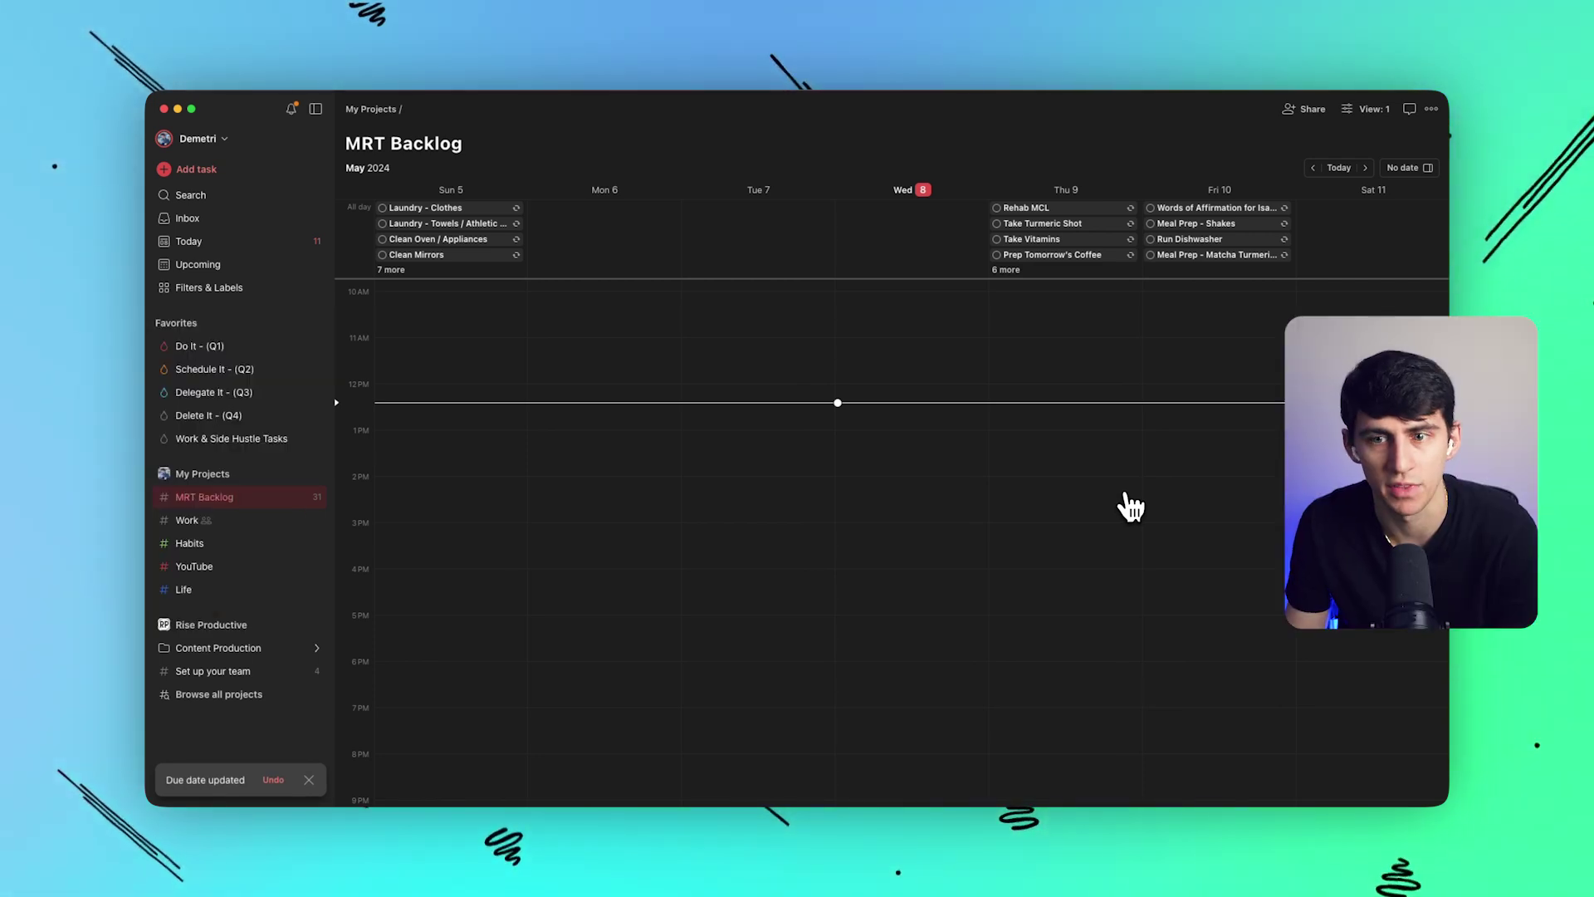
Browse the Work project and the Today list, checking Today's view options.
{"action": "left_click", "coordinate": [186, 522]}
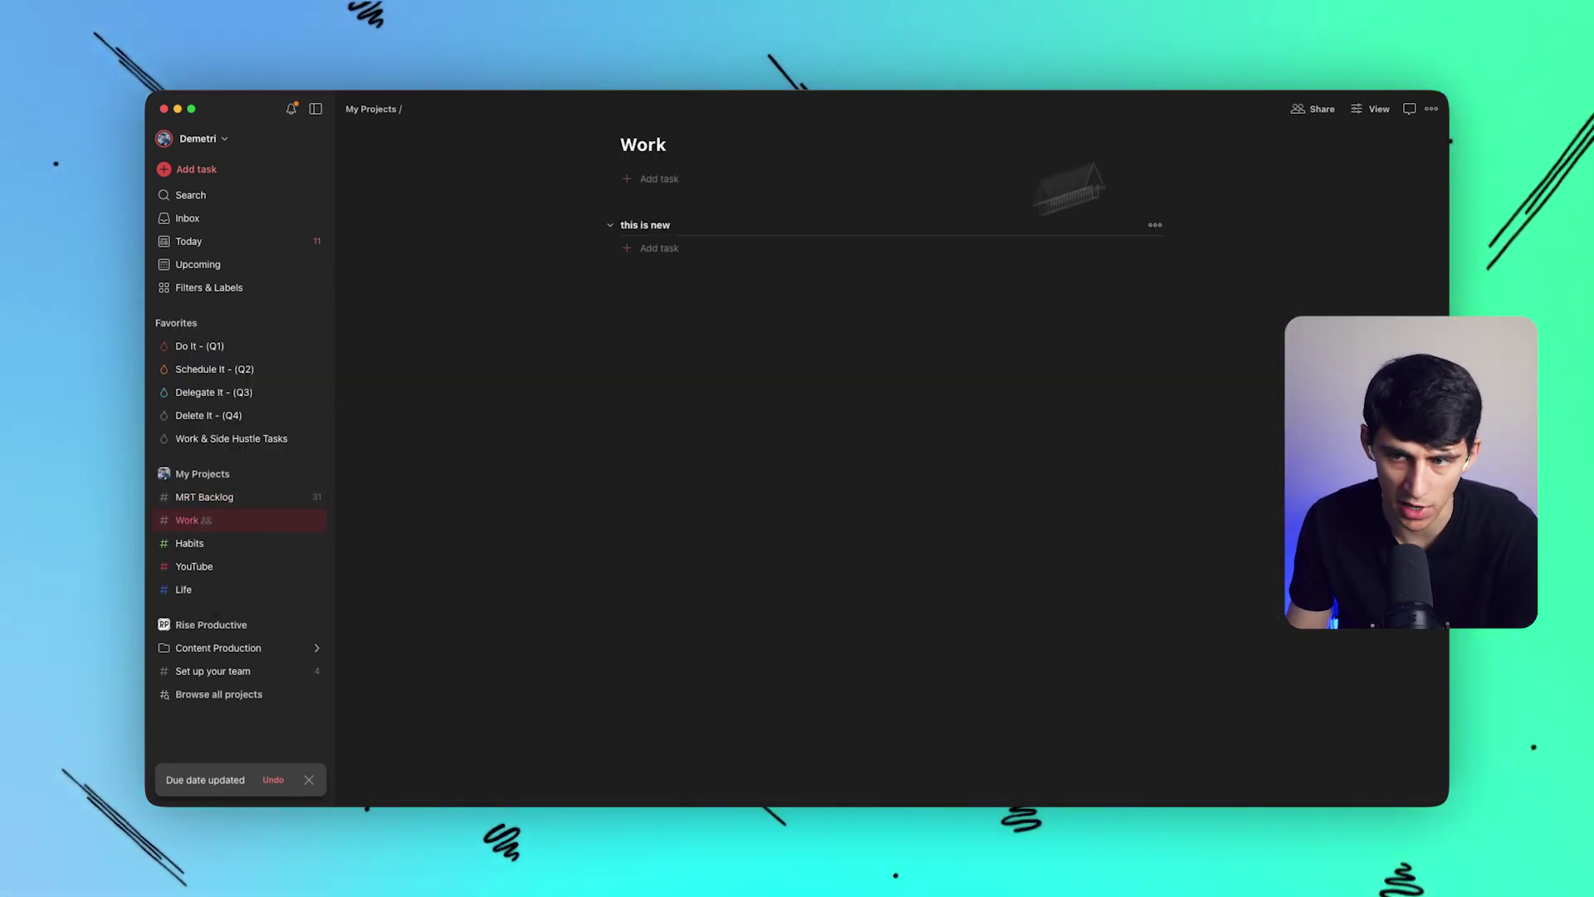
{"action": "left_click", "coordinate": [200, 242]}
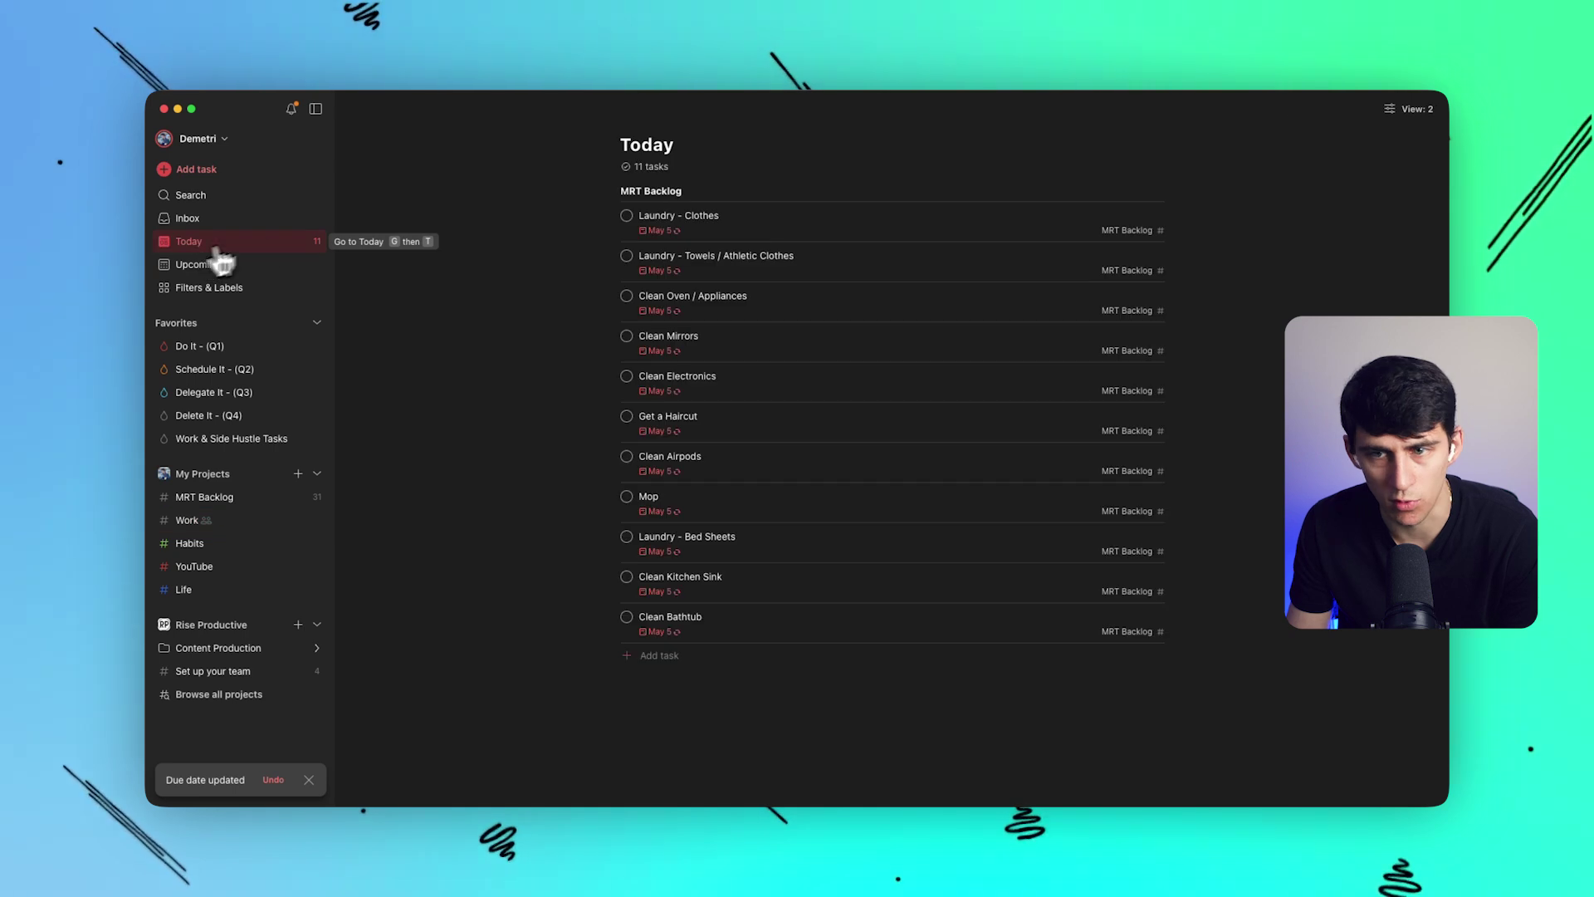
{"action": "left_click", "coordinate": [1403, 110]}
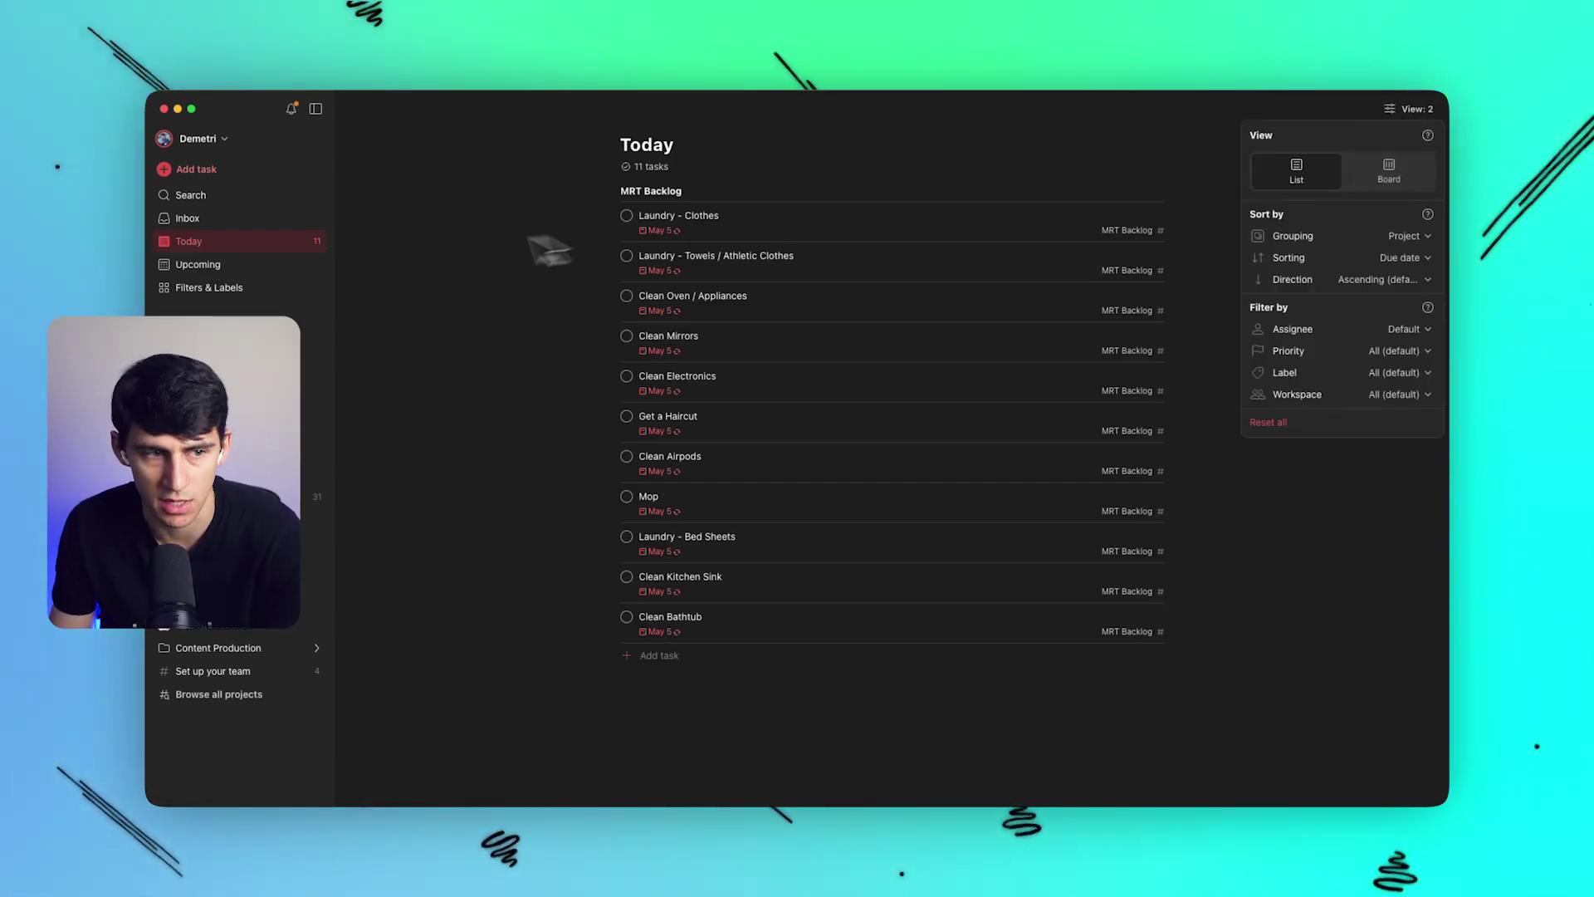
{"action": "key", "text": "Escape"}
Open Upcoming as a week calendar and step ahead one week and back to May 5–11.
{"action": "left_click", "coordinate": [280, 267]}
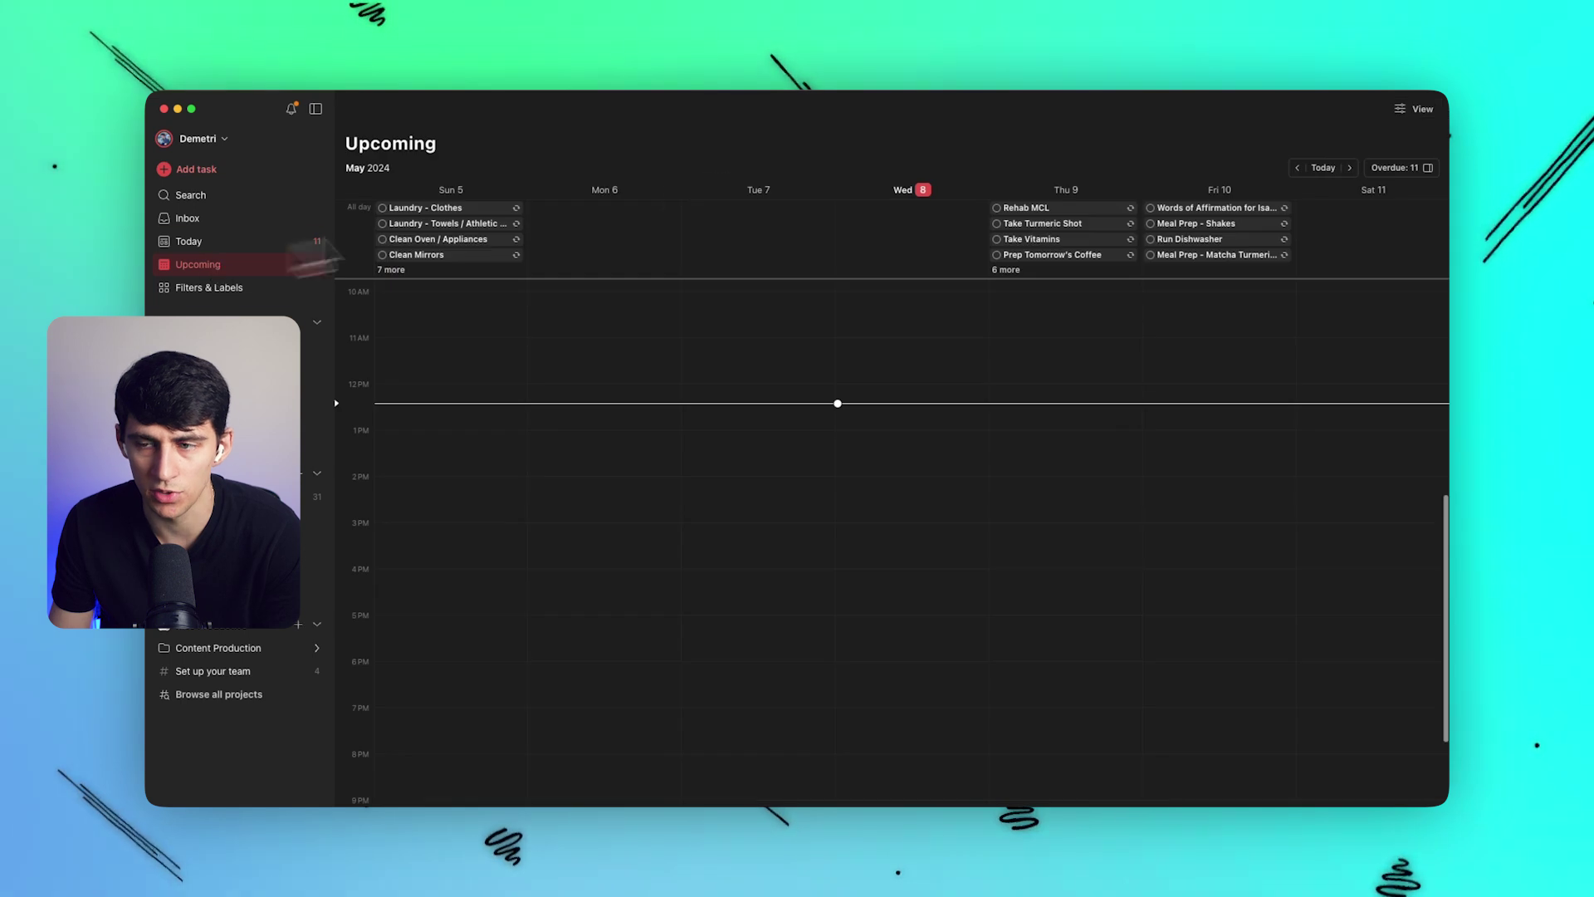
{"action": "left_click", "coordinate": [1415, 109]}
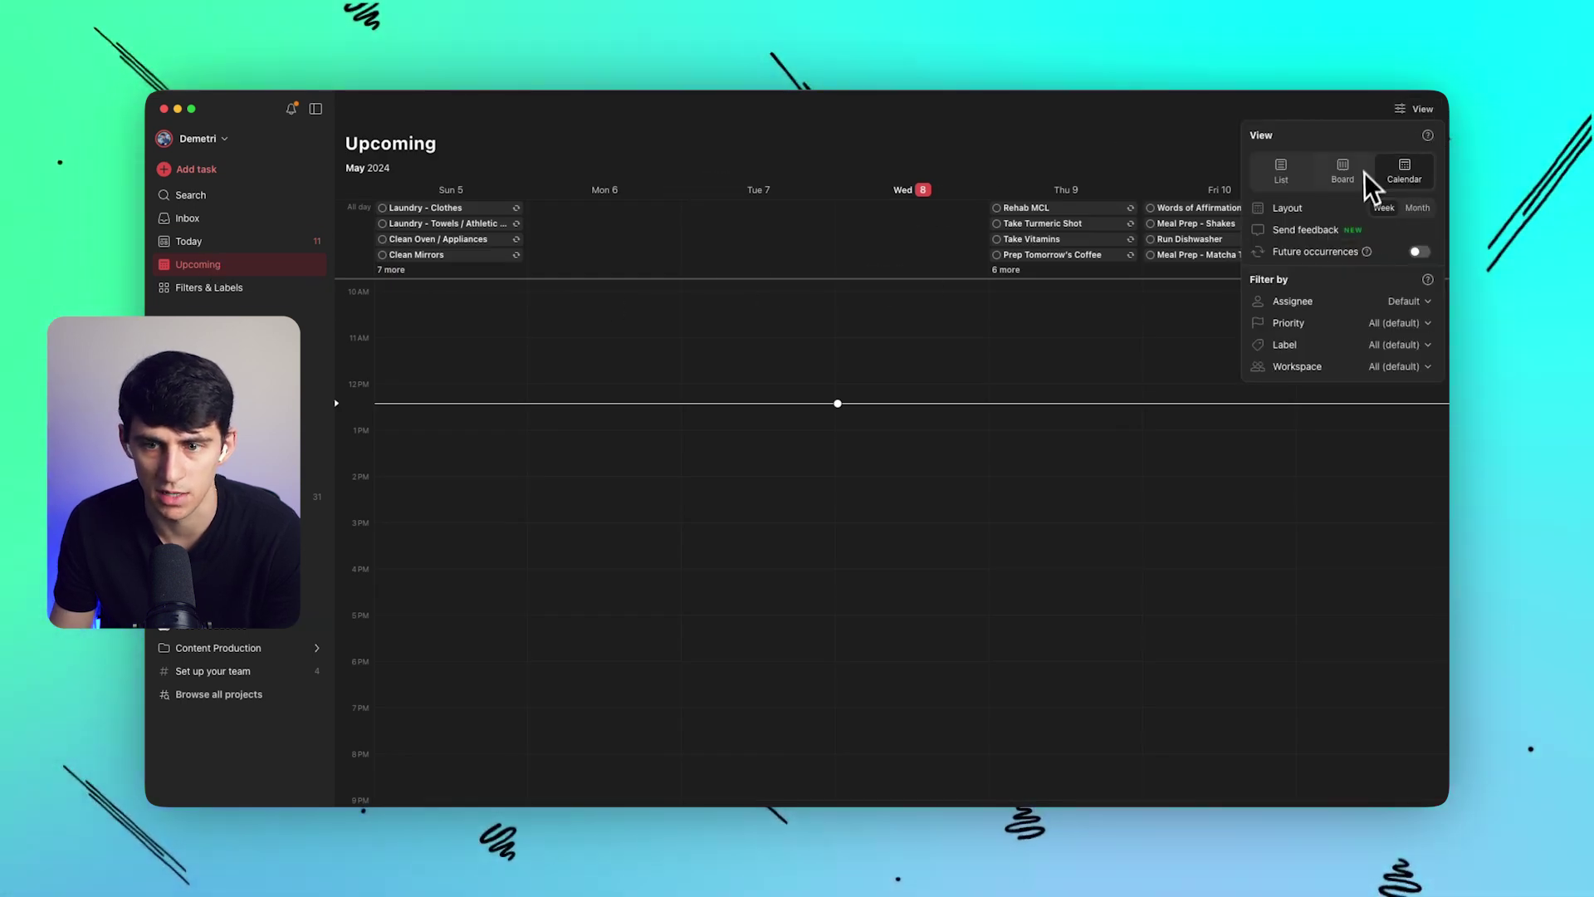
{"action": "left_click", "coordinate": [1236, 166]}
{"action": "left_click", "coordinate": [1416, 109]}
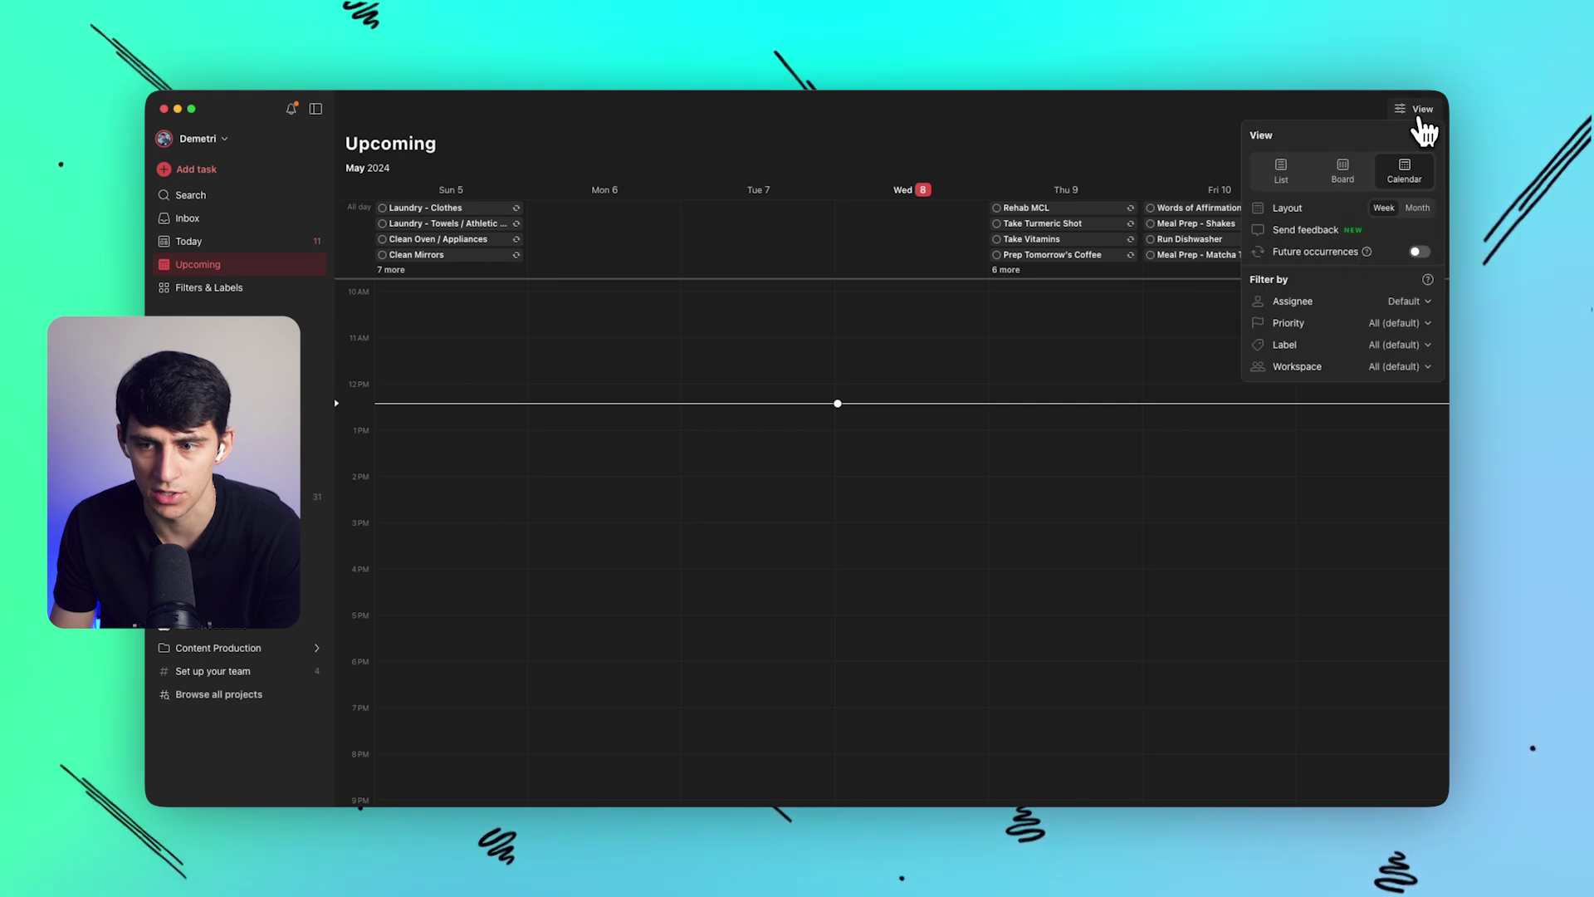
{"action": "left_click", "coordinate": [1083, 313]}
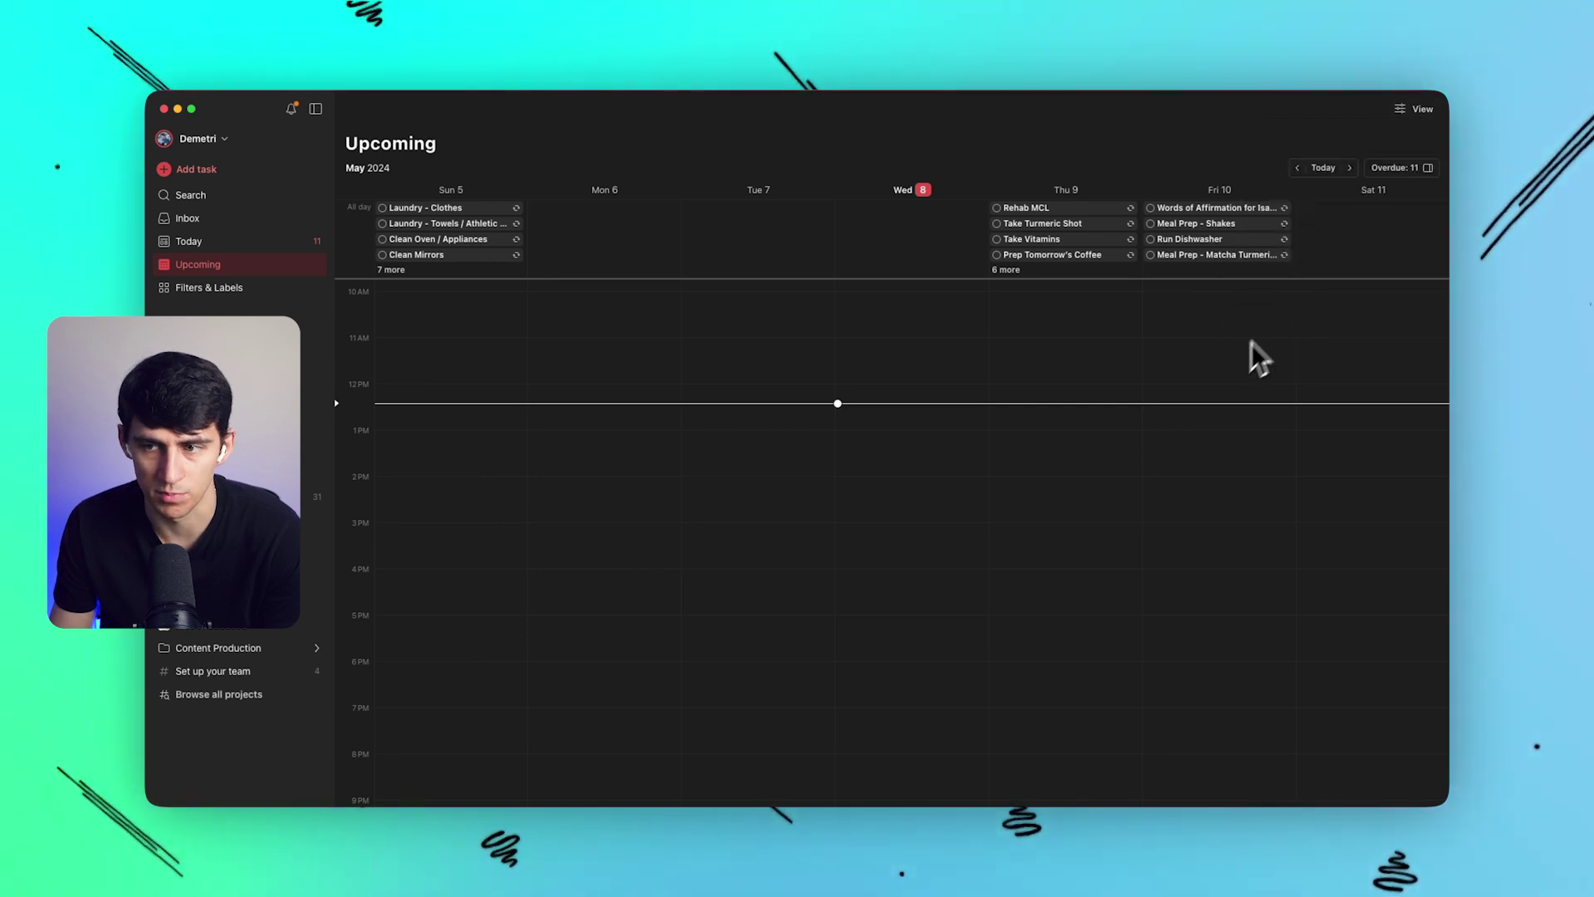
{"action": "left_click", "coordinate": [1349, 167]}
{"action": "left_click", "coordinate": [1297, 167]}
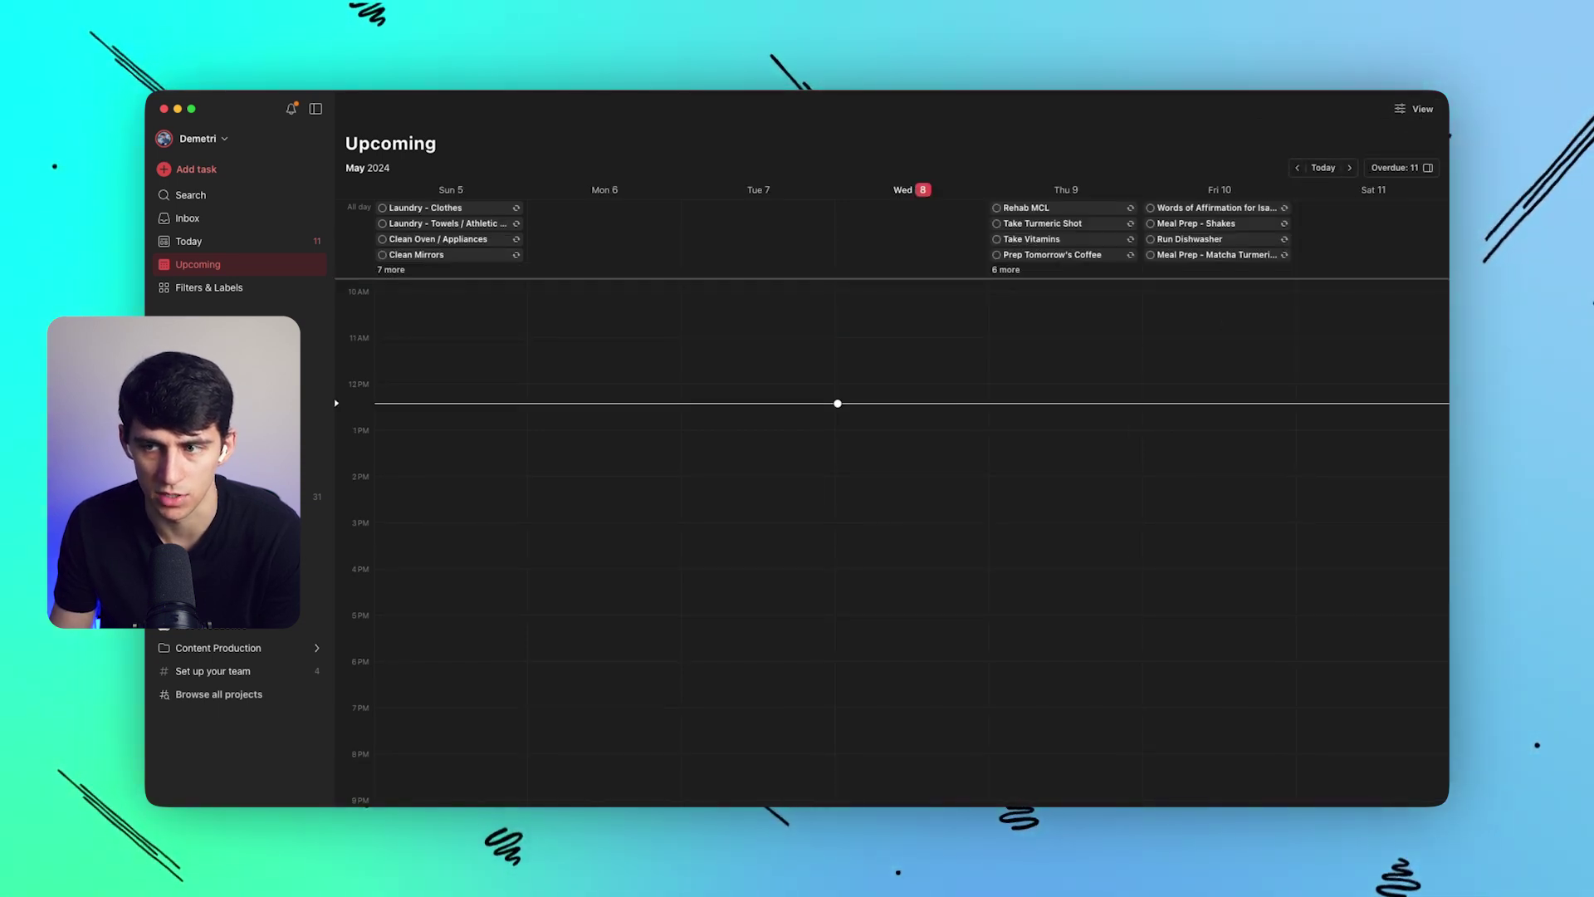
{"action": "left_click", "coordinate": [1416, 109]}
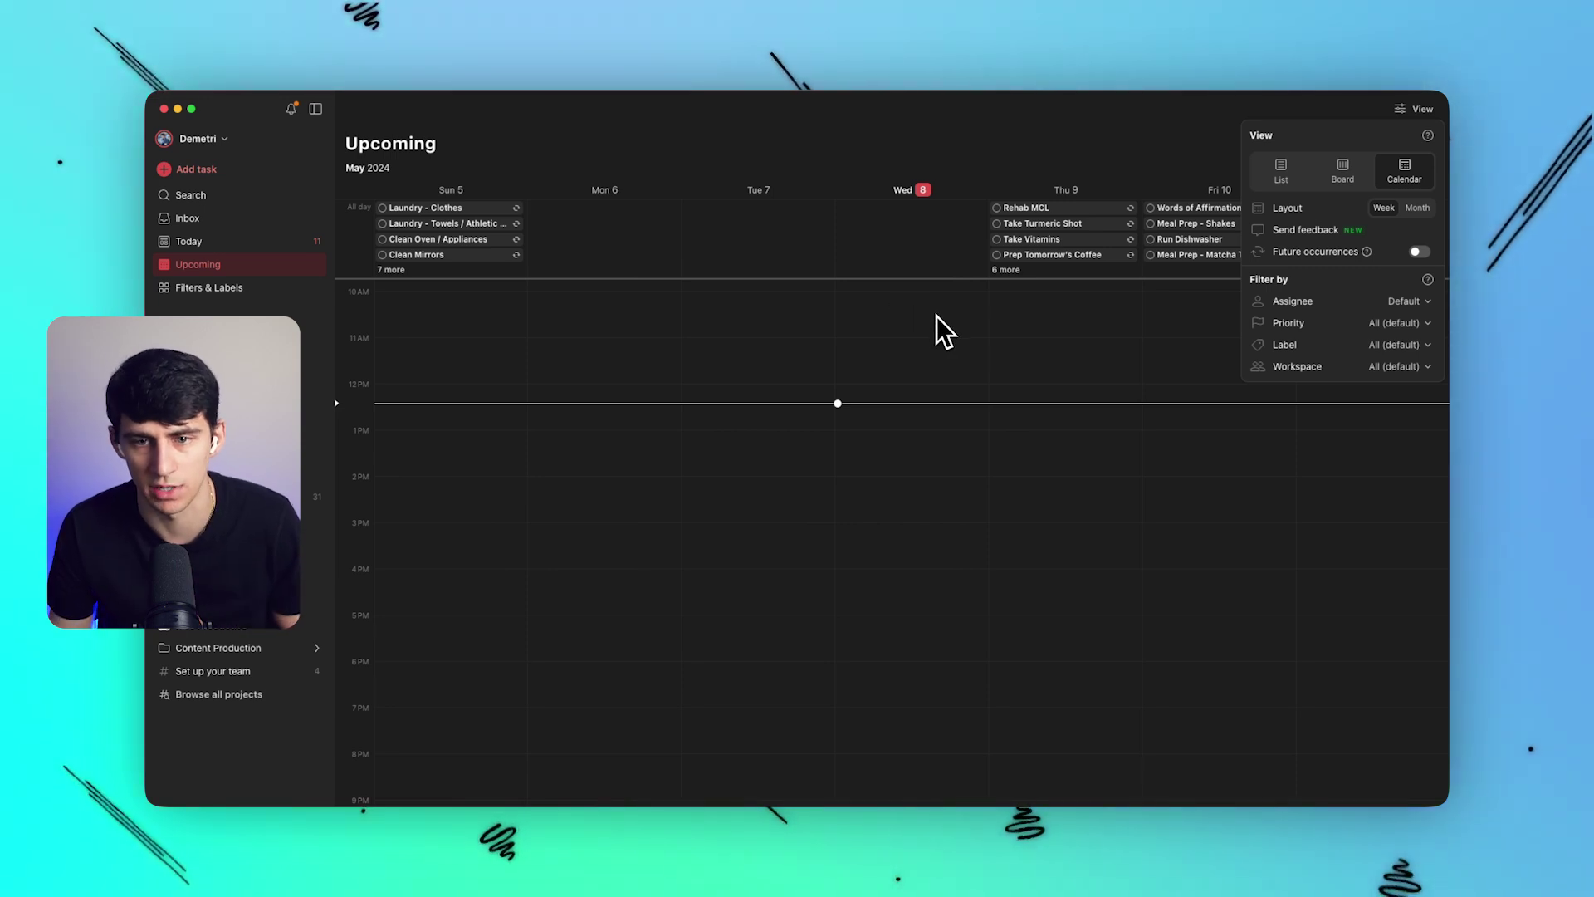
{"action": "left_click", "coordinate": [947, 334]}
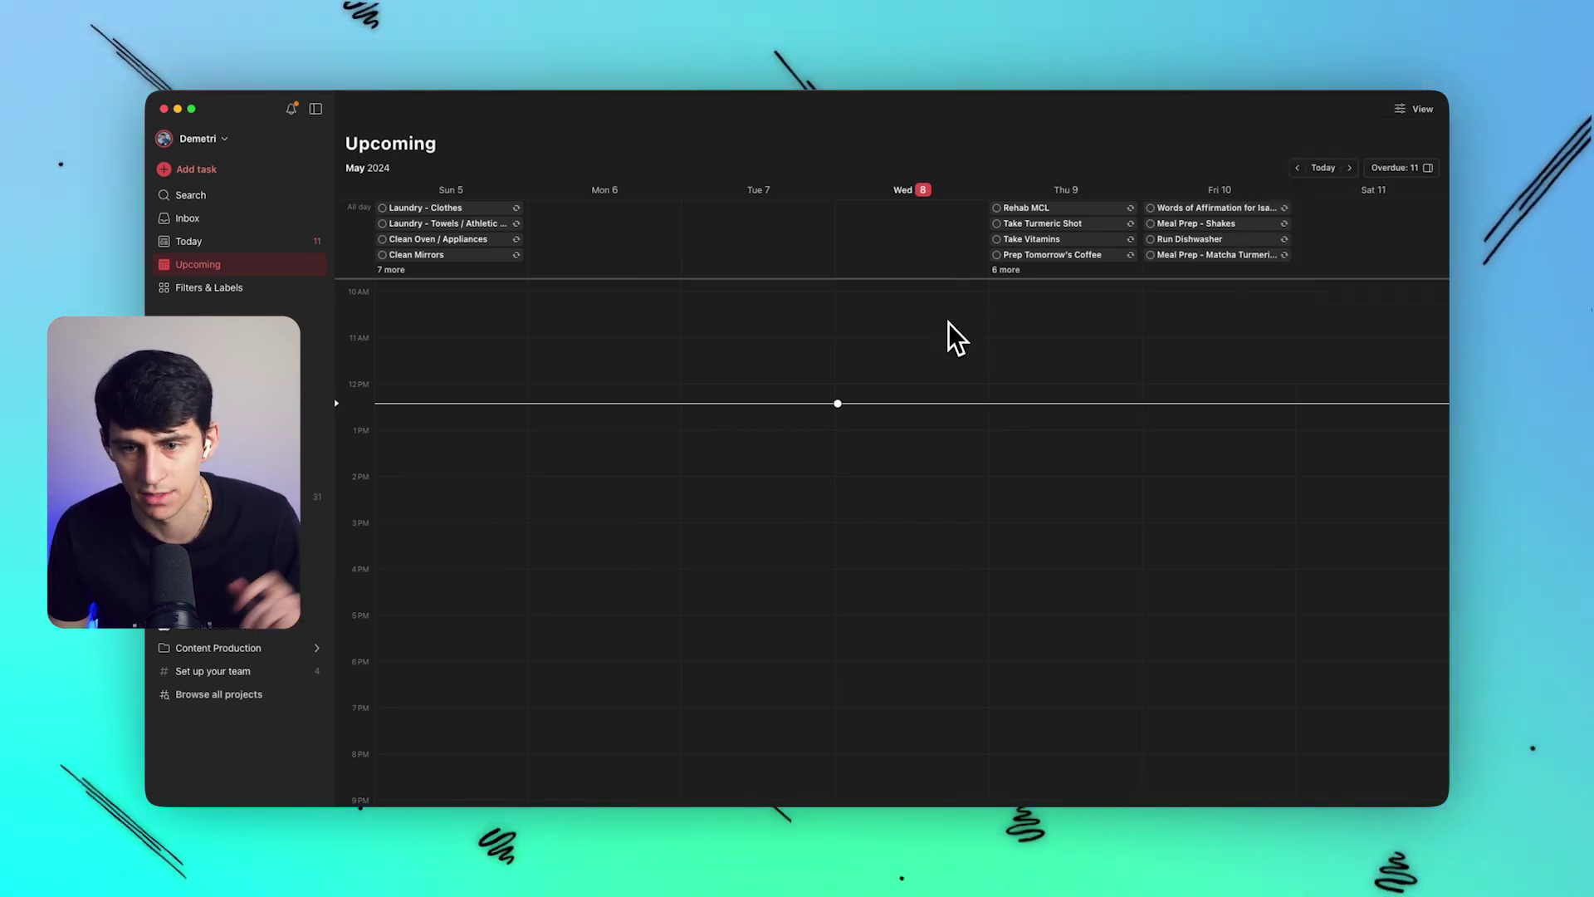
{"action": "left_click", "coordinate": [278, 498]}
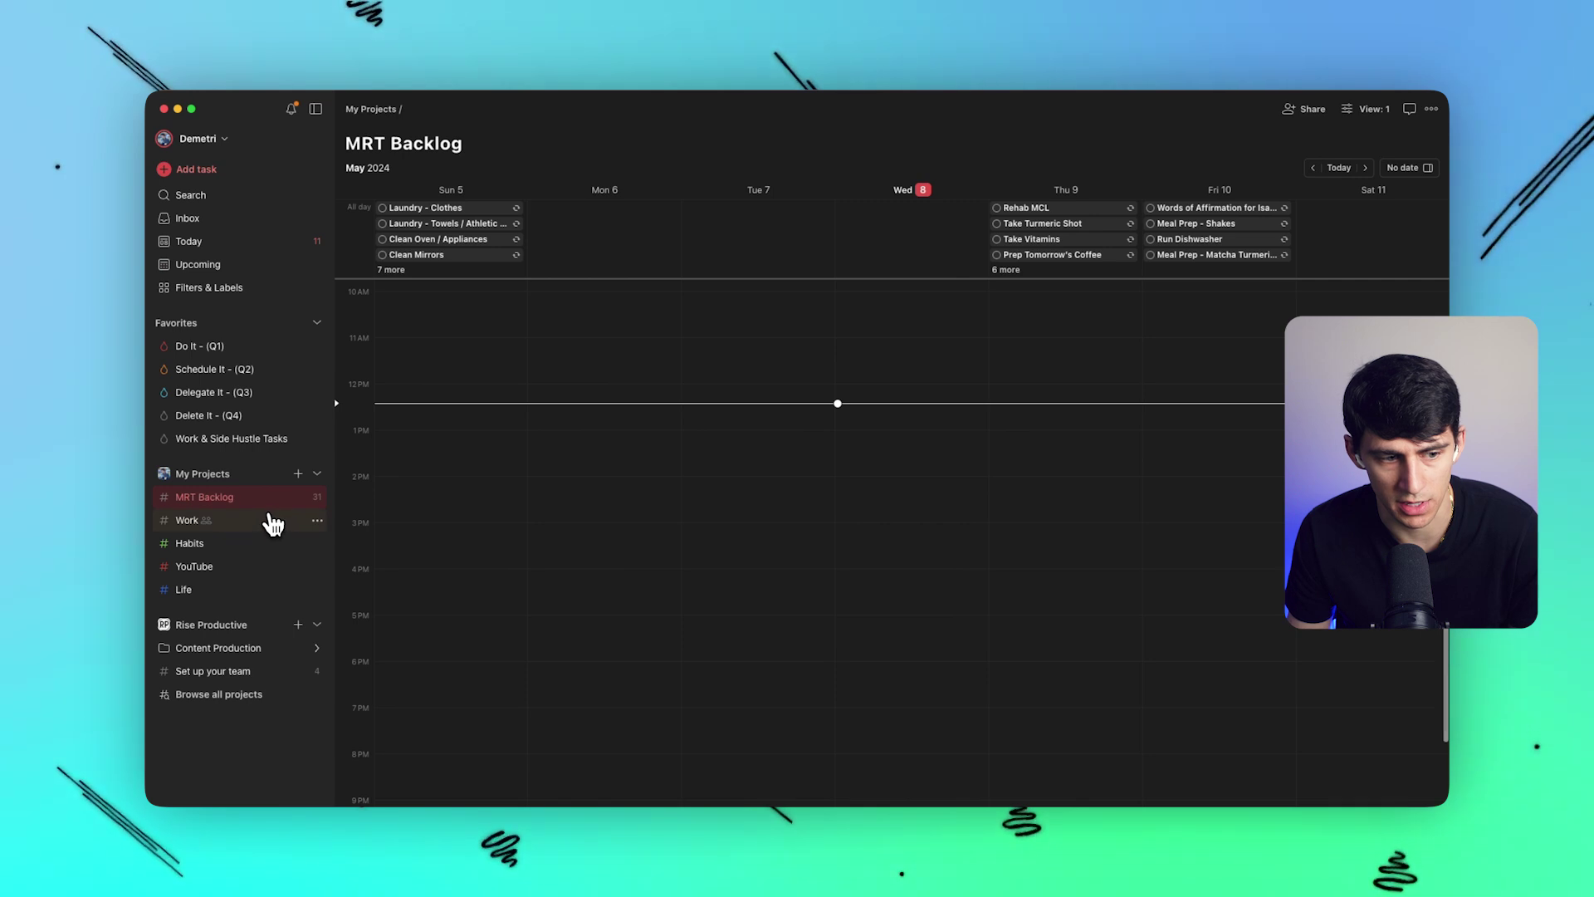
{"action": "left_click", "coordinate": [270, 522]}
{"action": "left_click", "coordinate": [270, 545]}
{"action": "left_click", "coordinate": [253, 568]}
{"action": "left_click", "coordinate": [232, 287]}
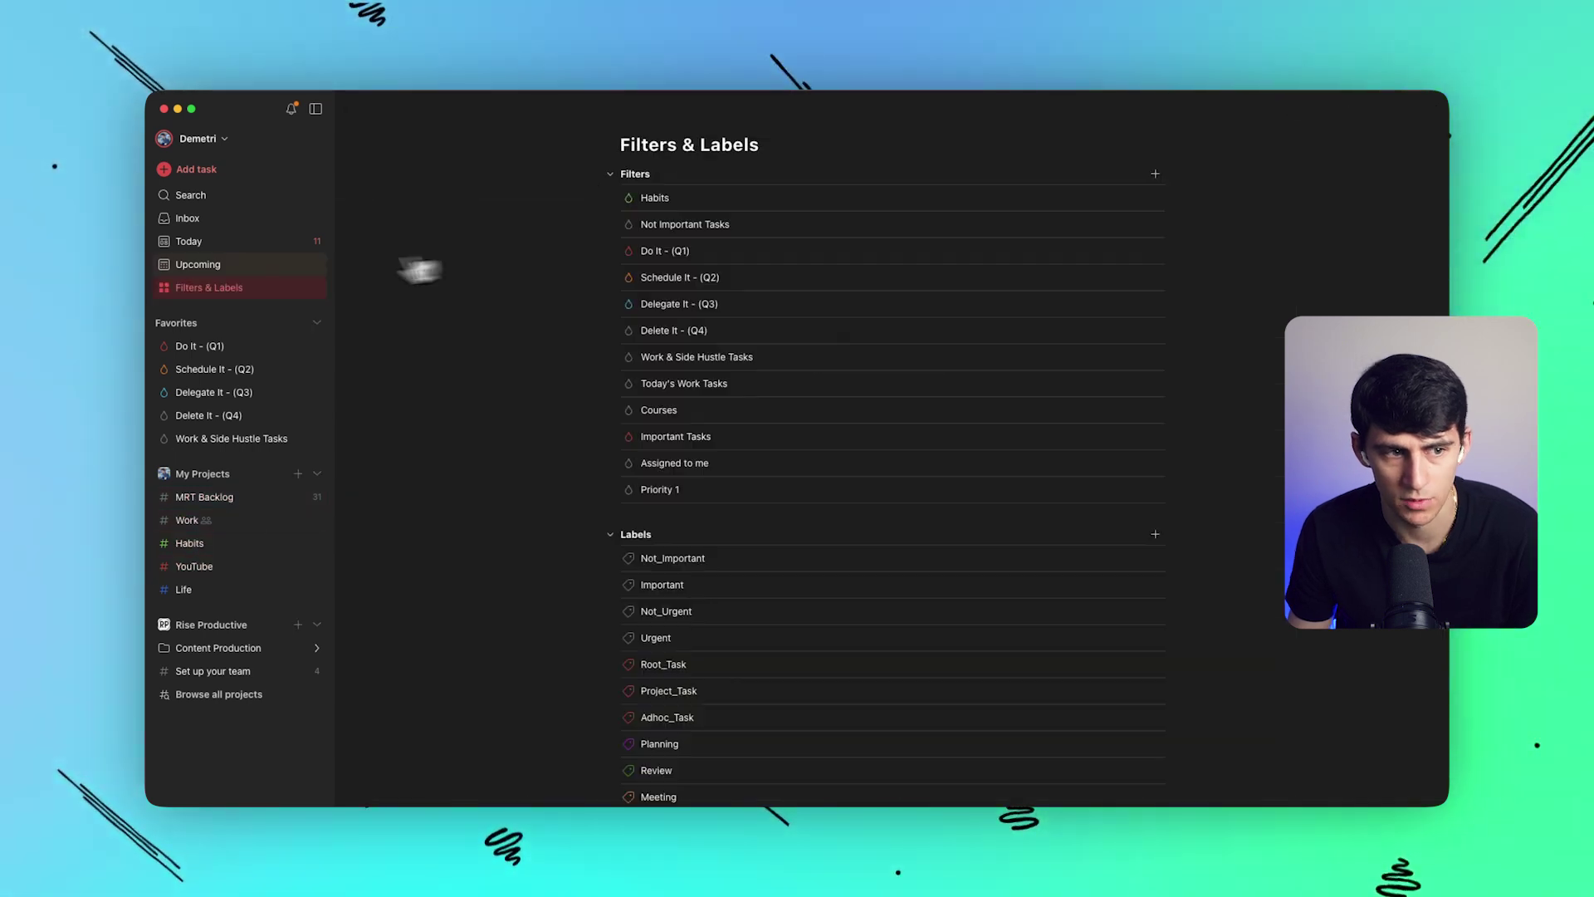
{"action": "left_click", "coordinate": [231, 246]}
{"action": "left_click", "coordinate": [243, 272]}
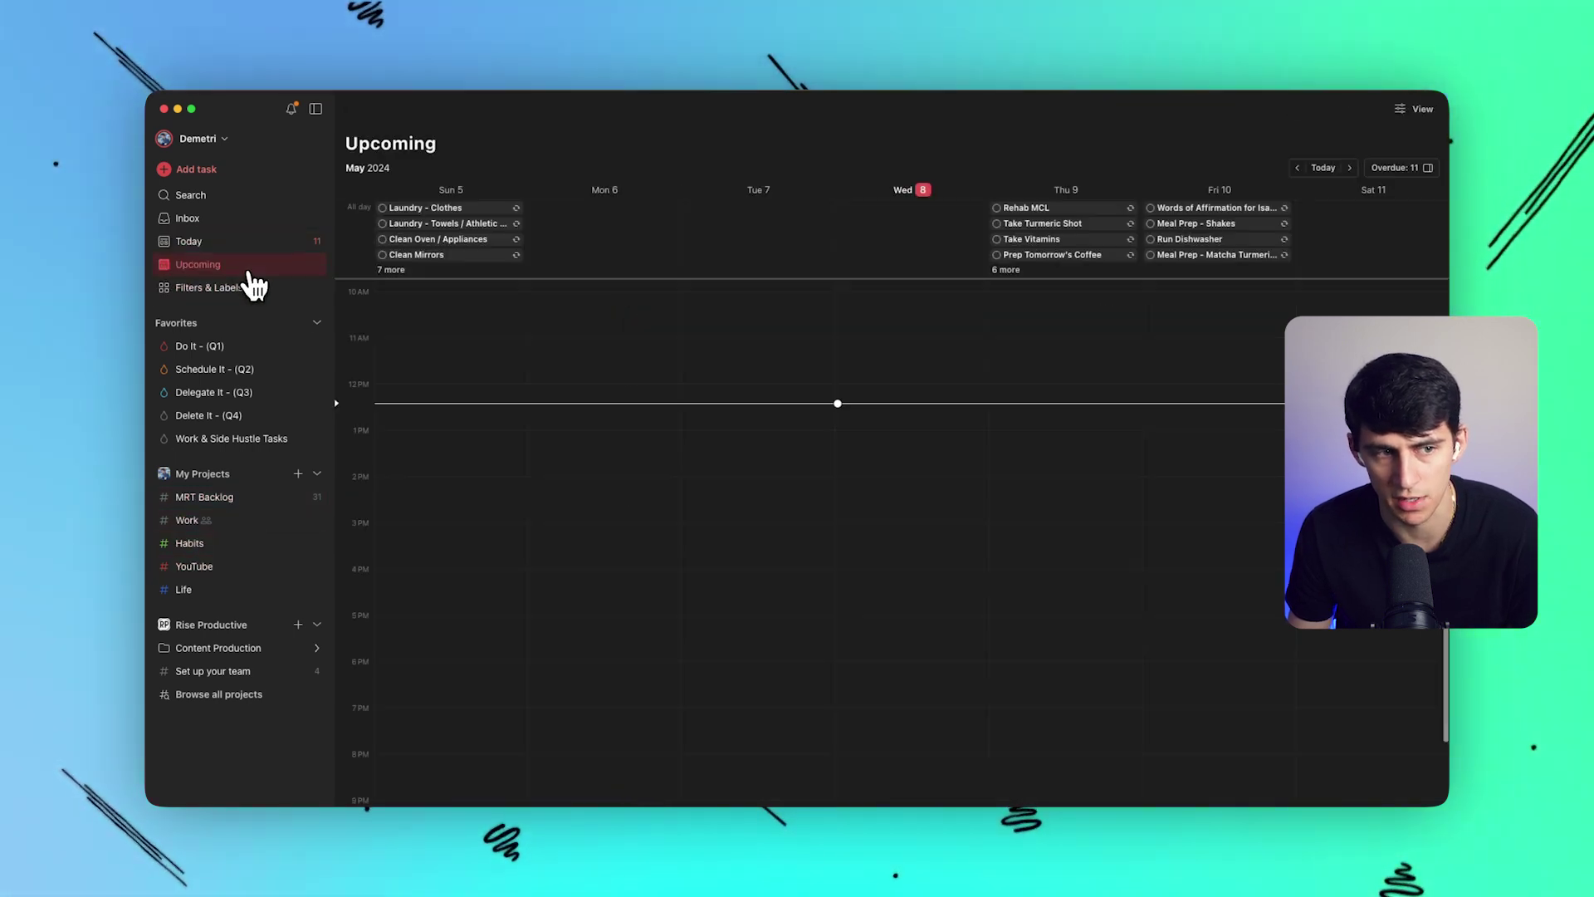